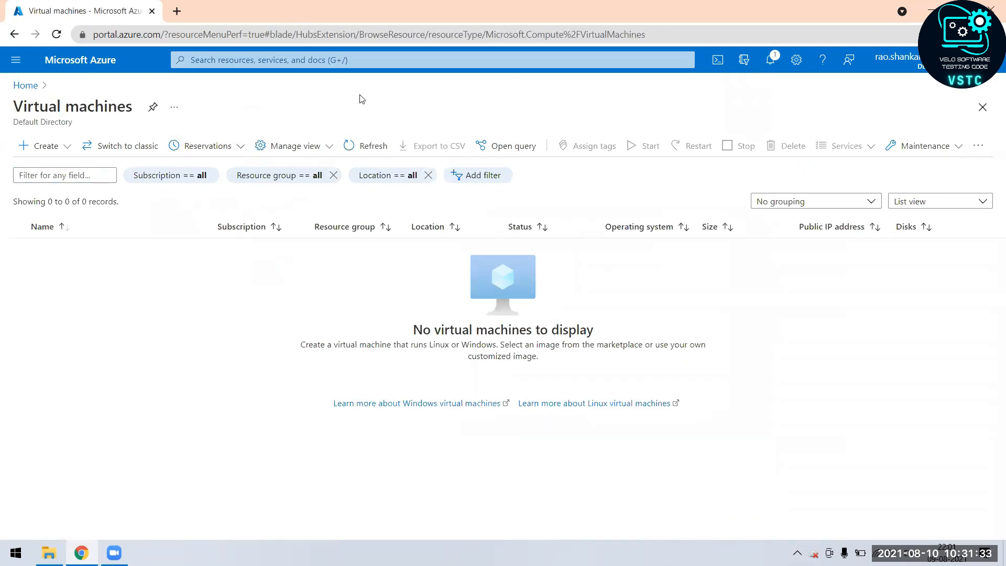
- Start creating a new virtual machine and choose DEVSUB001 as its subscription
click(39, 152)
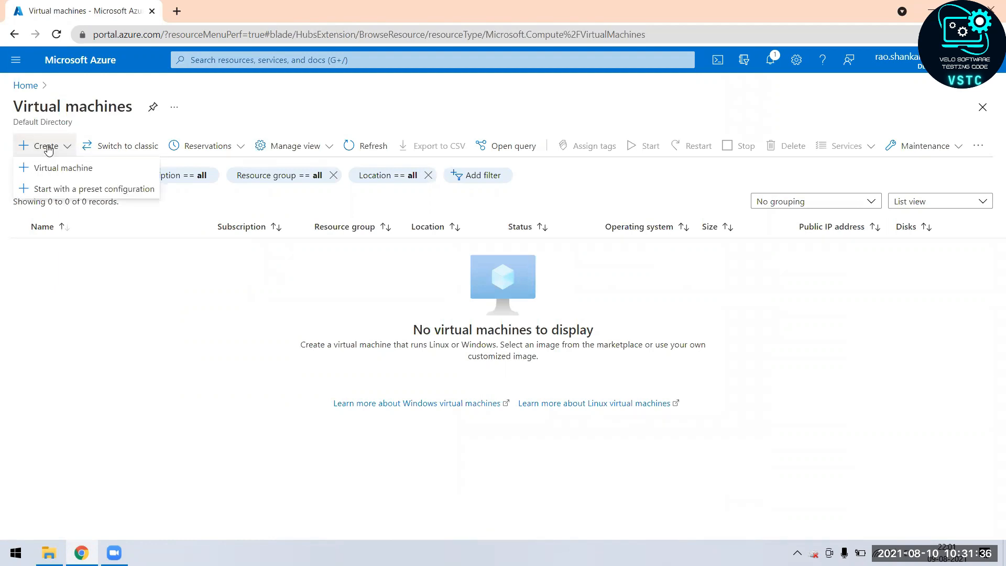
click(69, 171)
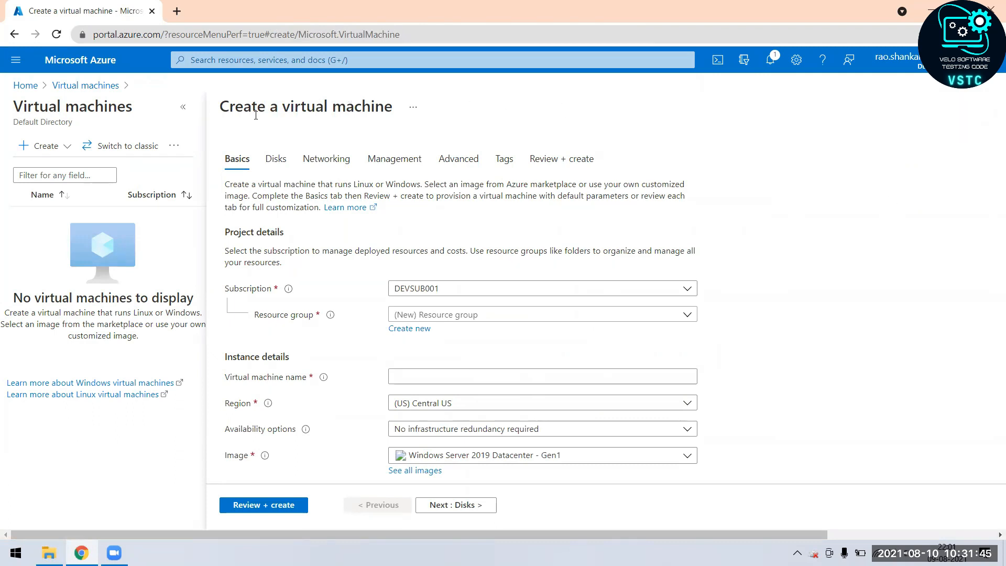
drag(220, 106, 390, 99)
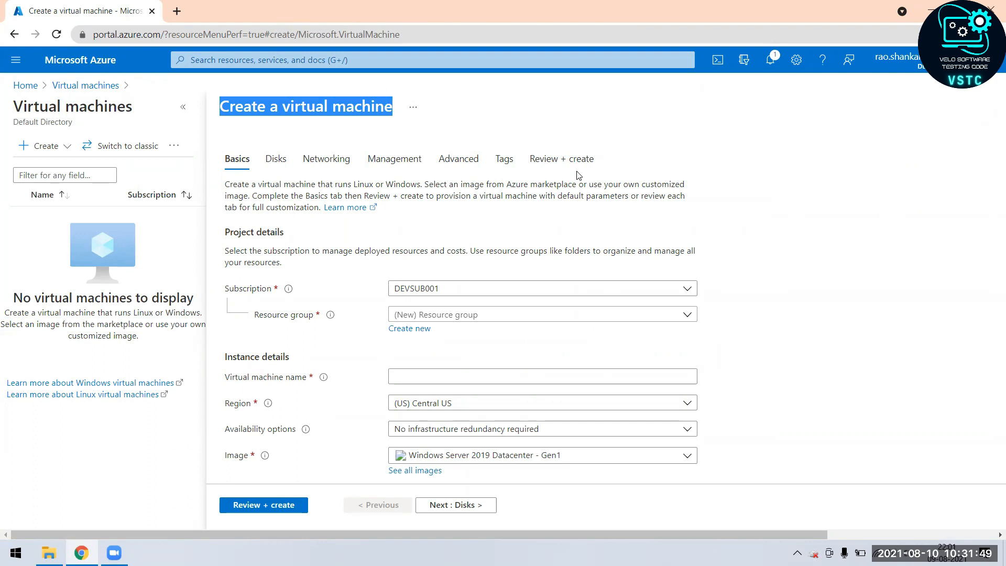
click(504, 289)
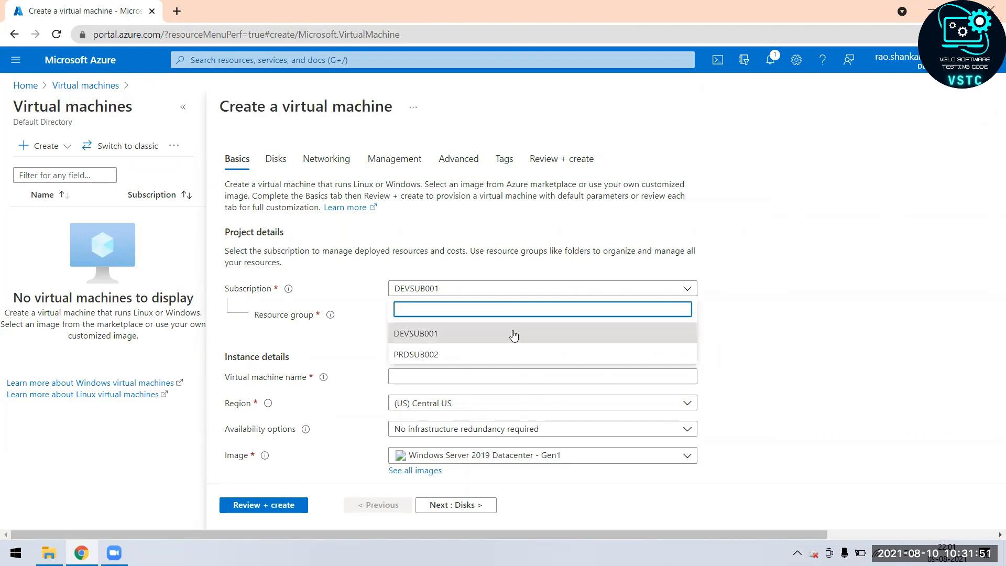
click(446, 340)
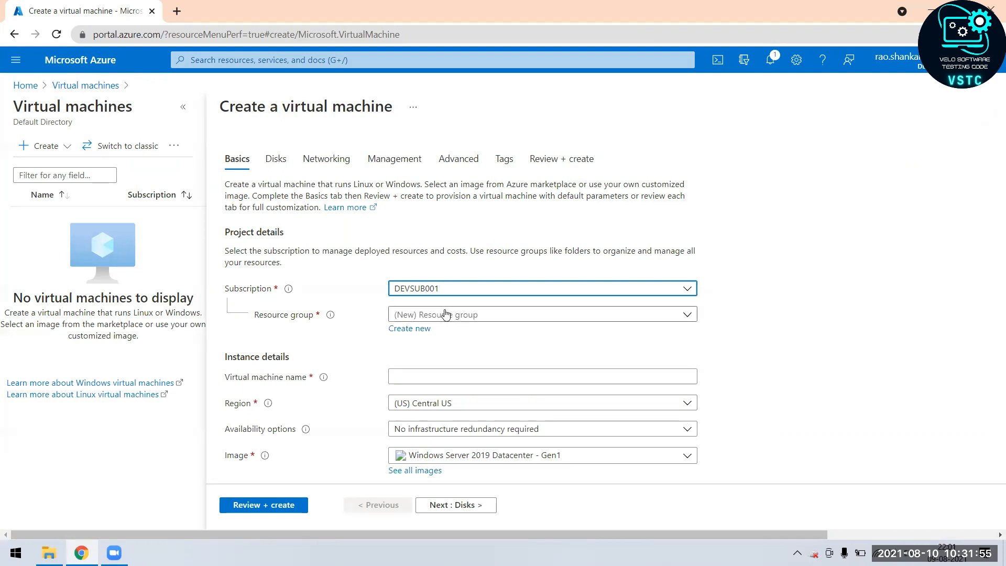
- Create a new resource group named VMTESTRG01 for the virtual machine
click(507, 319)
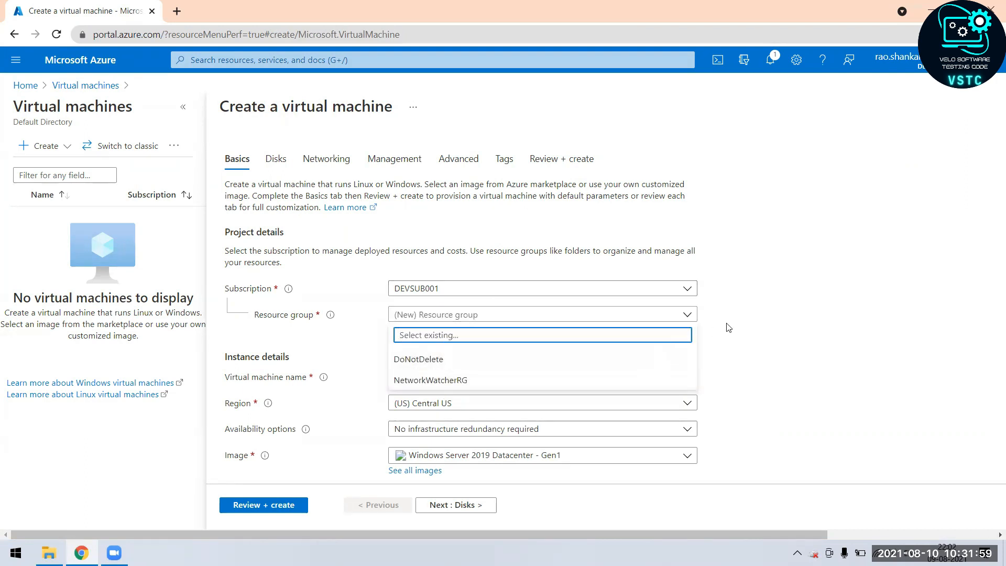
click(797, 303)
click(406, 330)
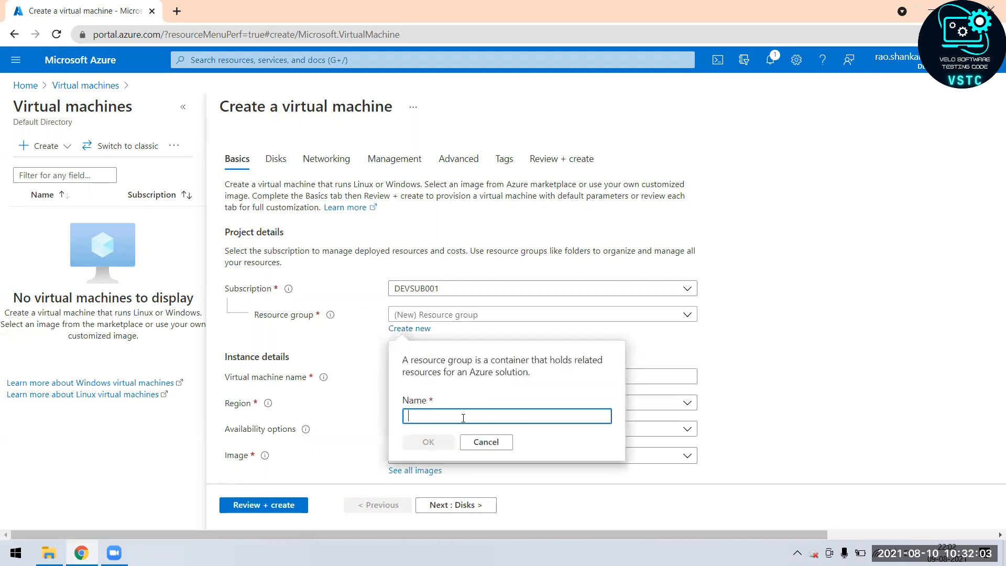
text(VMT)
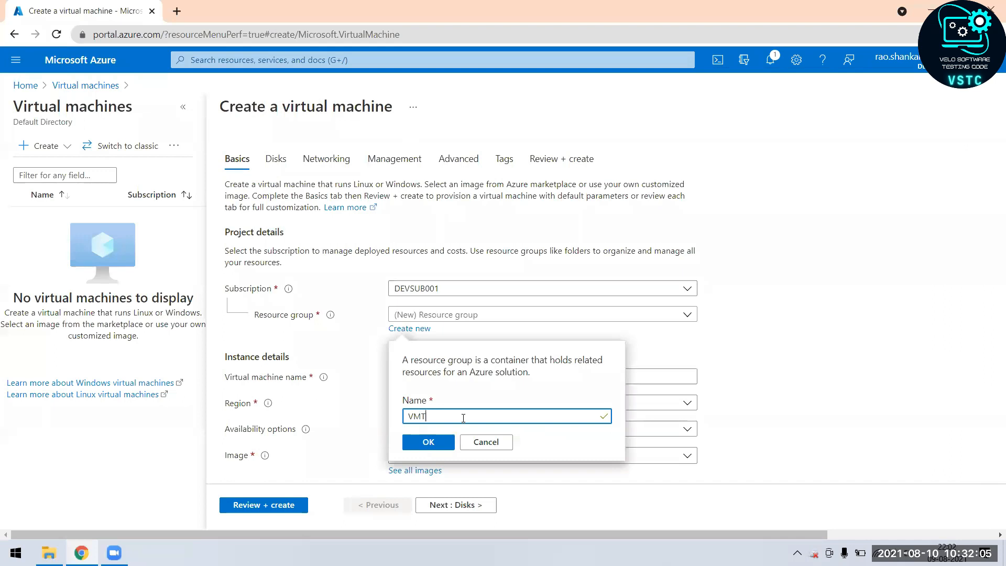
text(ESTRG)
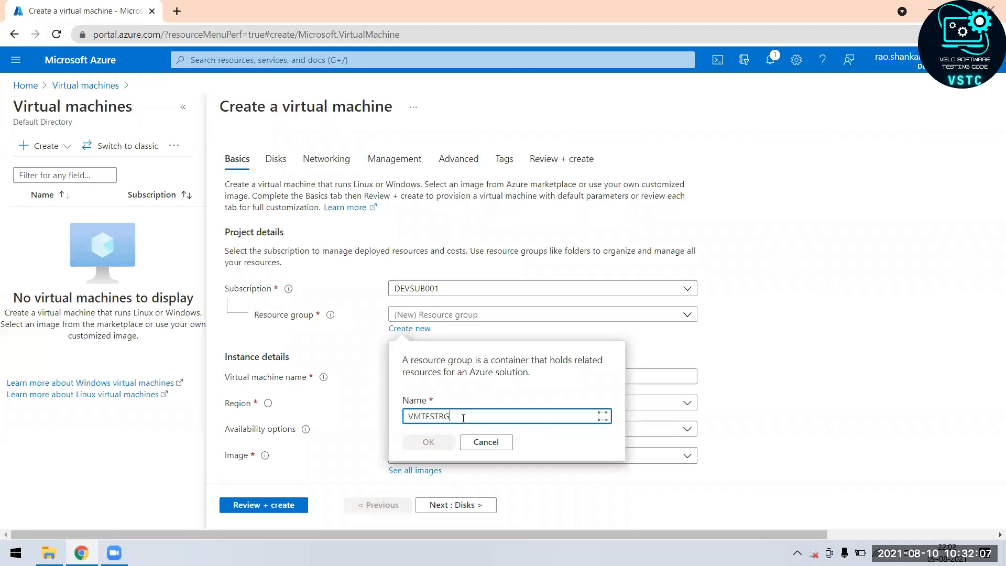
text(01)
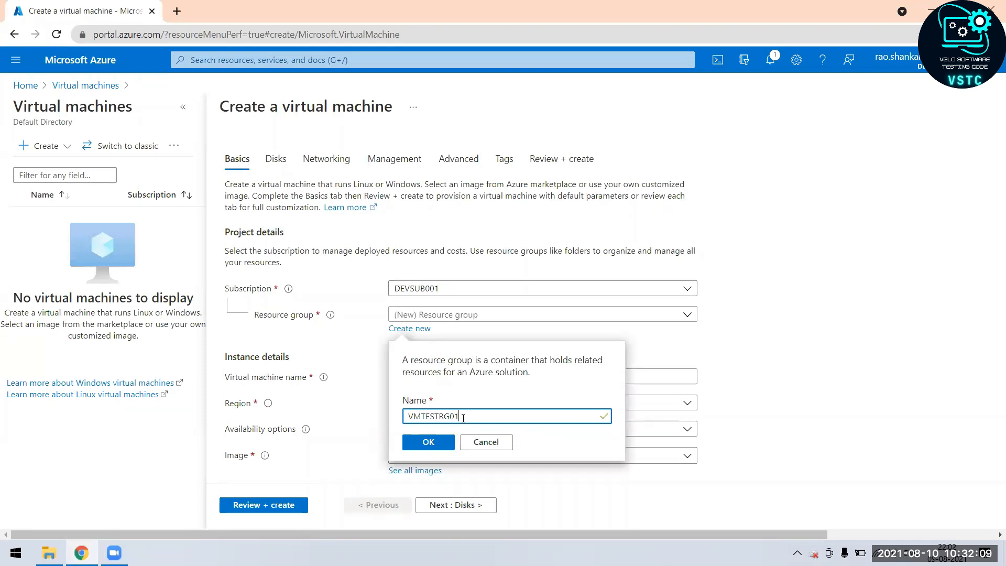
click(430, 442)
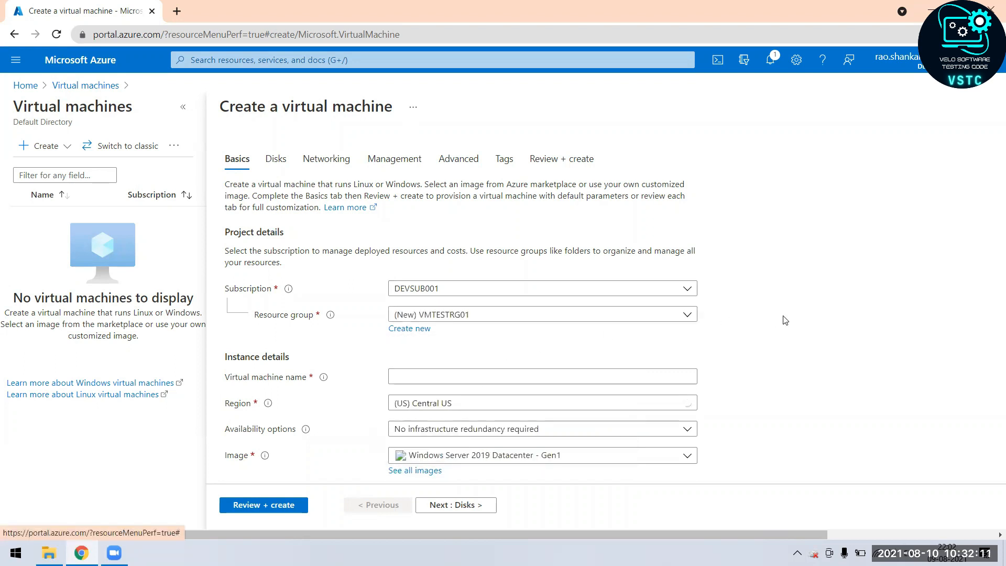
- Name the virtual machine VM01 and set its region to (Europe) West Europe
scroll(785, 320, down, 2)
click(519, 246)
text(VM01)
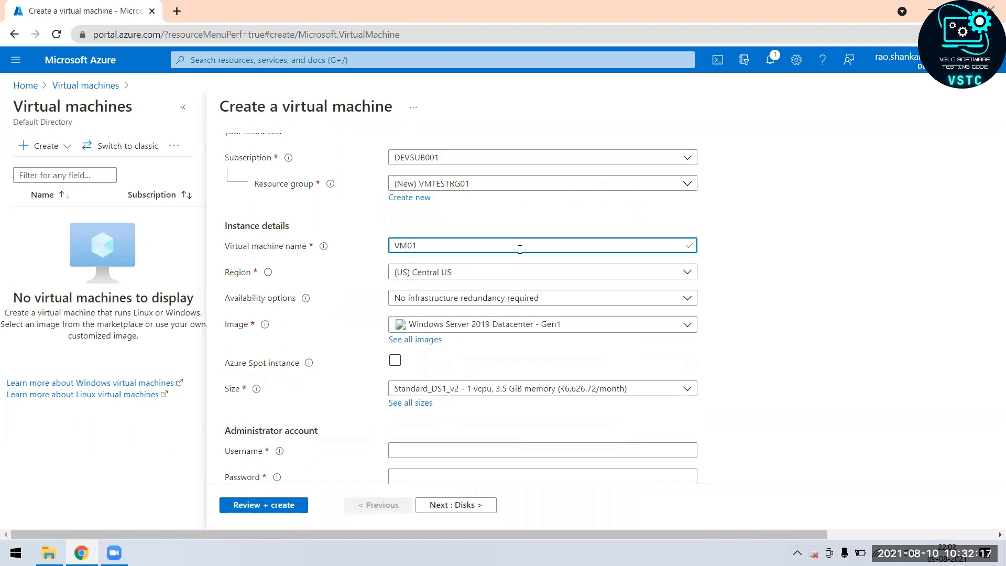
click(870, 262)
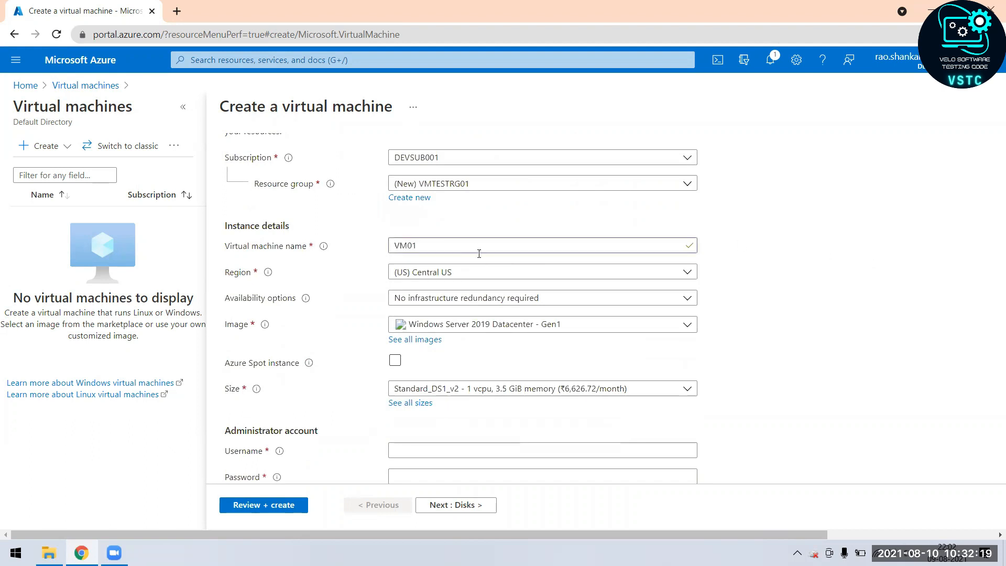
click(502, 275)
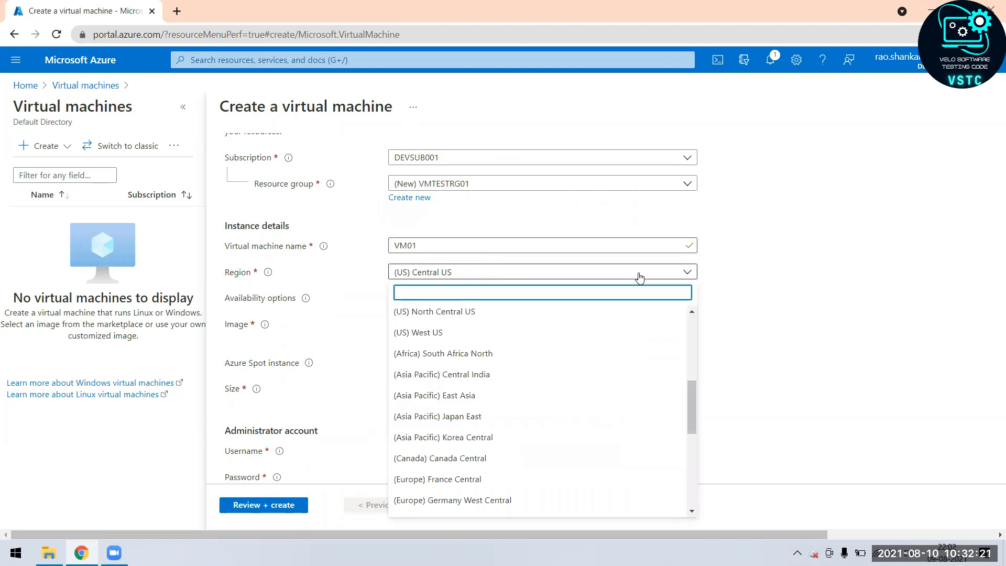
text(west e)
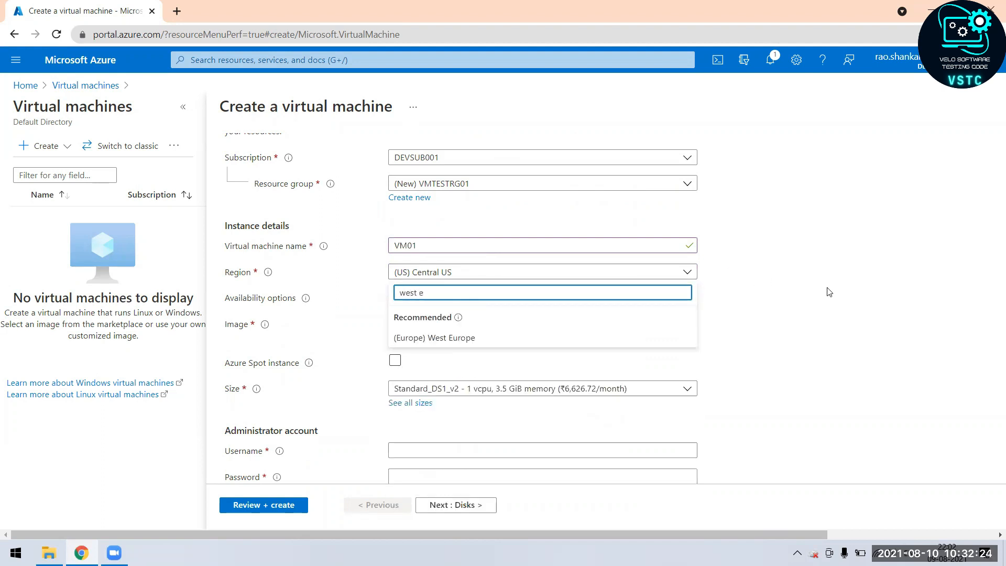
click(497, 345)
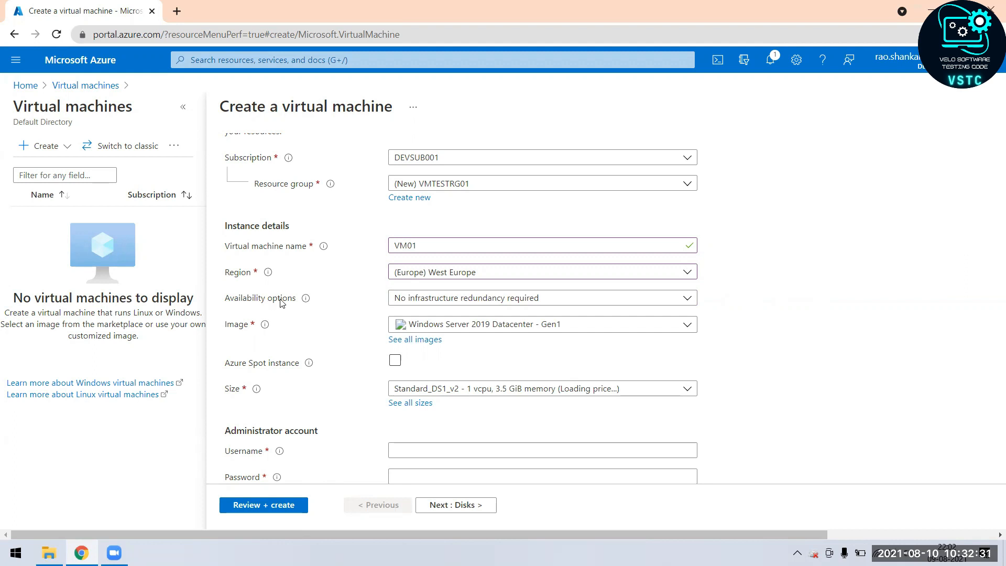
- Set the virtual machine's availability option to Availability zone and choose zone 1
click(687, 299)
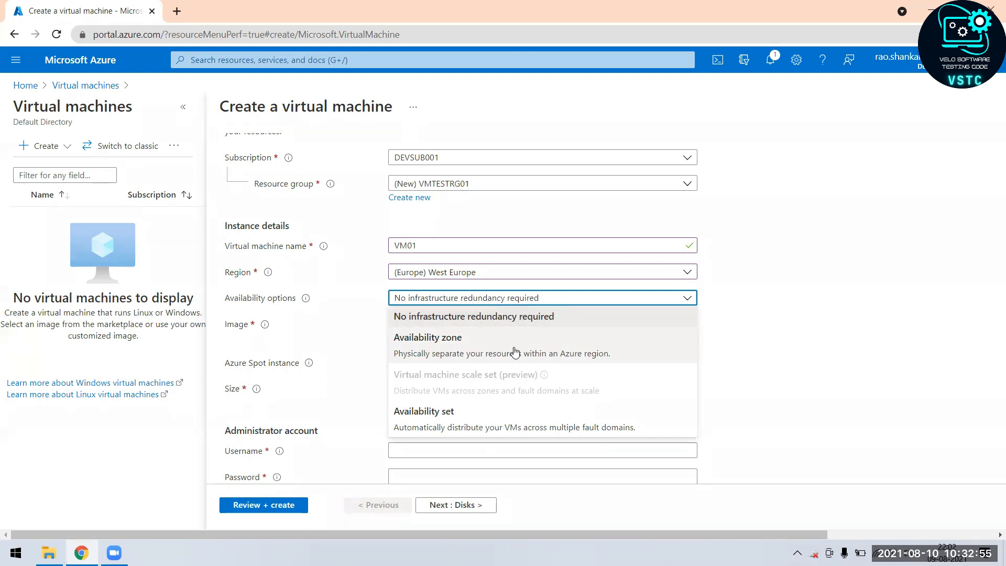
click(455, 347)
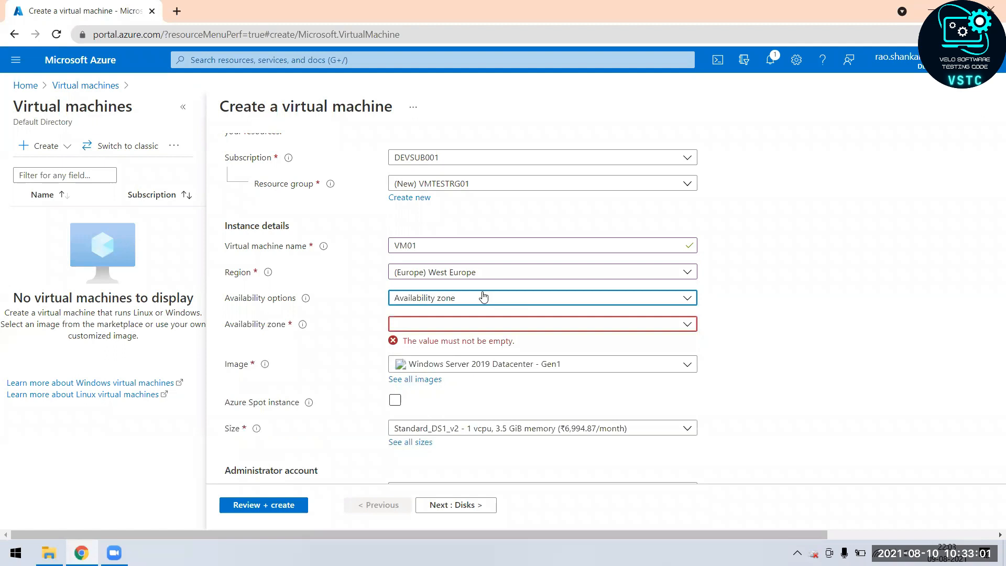
click(675, 324)
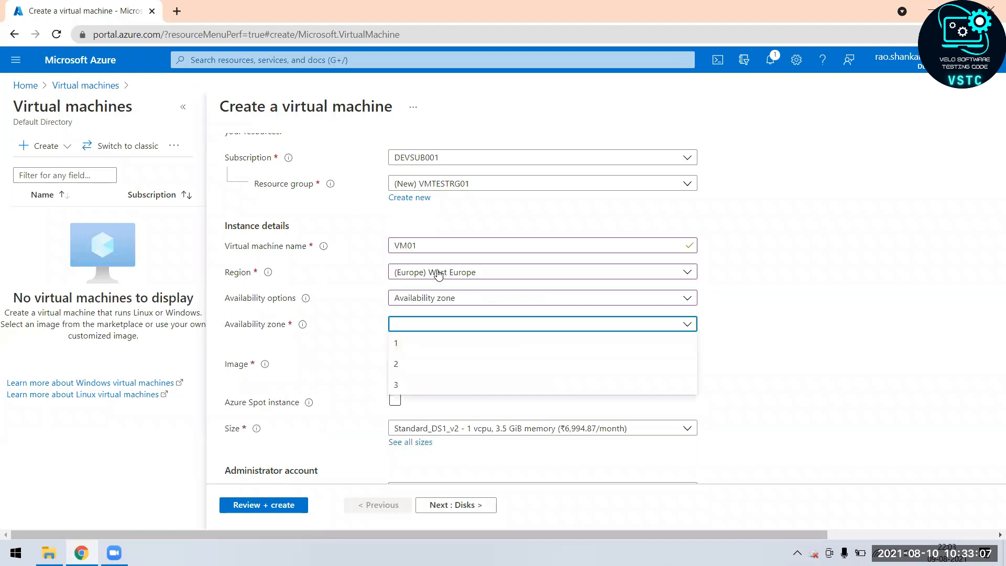
click(454, 278)
click(454, 278)
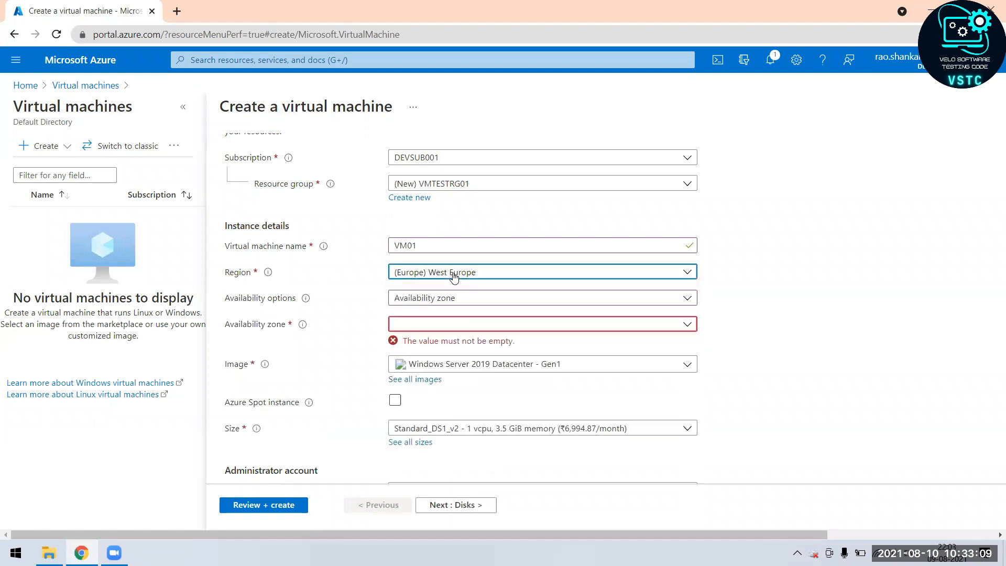
click(679, 326)
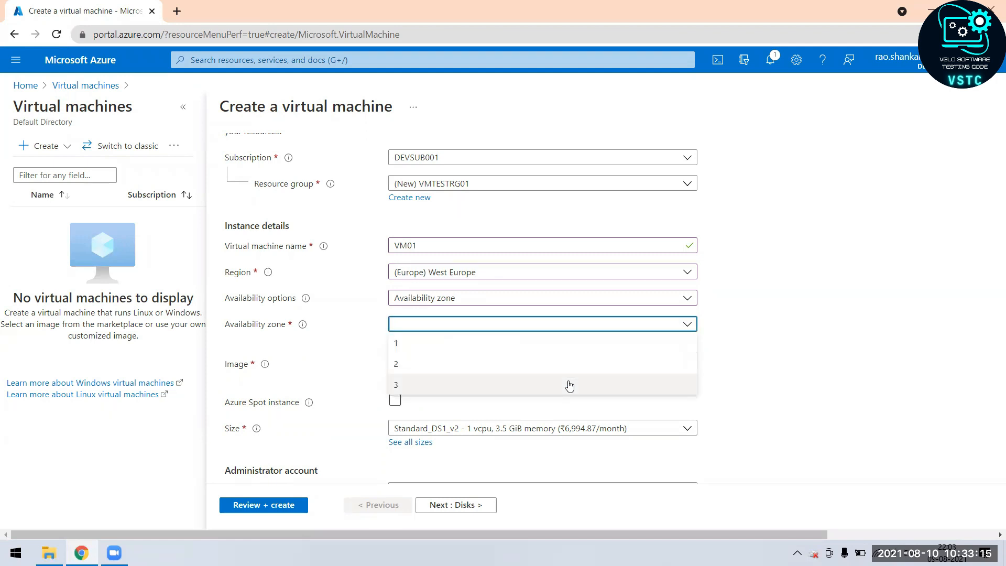
click(574, 346)
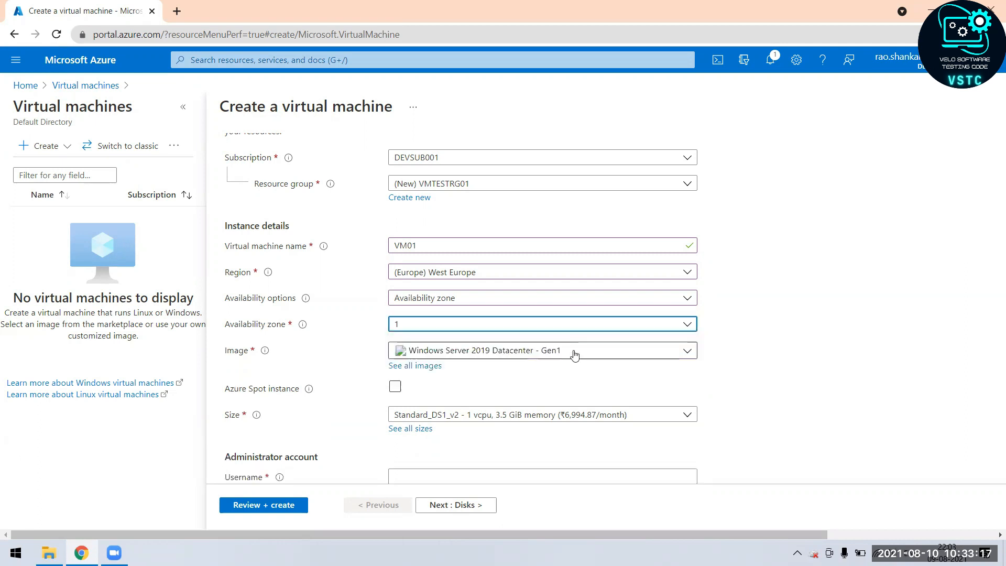
click(874, 310)
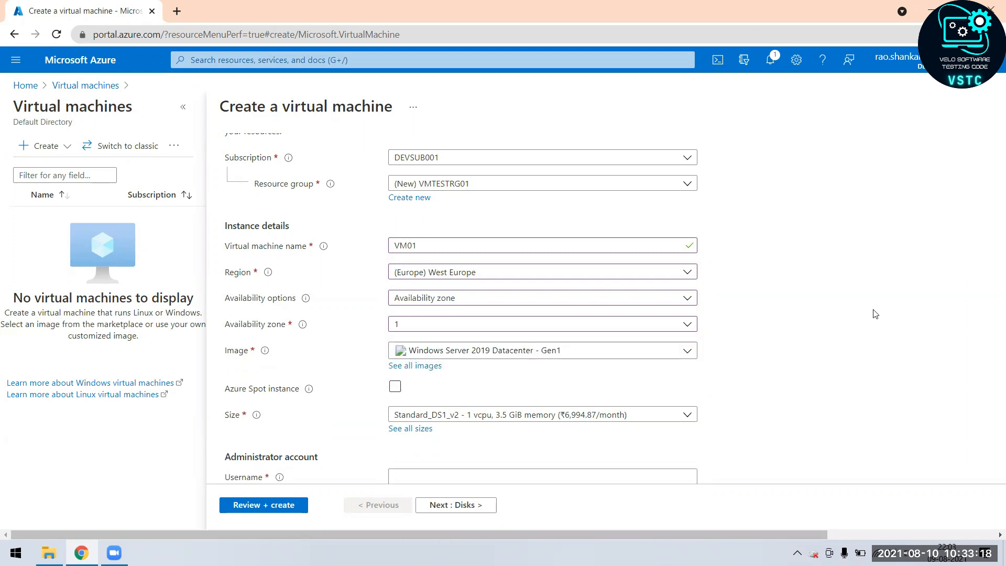
- Try availability zones 2 and 3 for the virtual machine, and set the zone back to 1
double_click(426, 249)
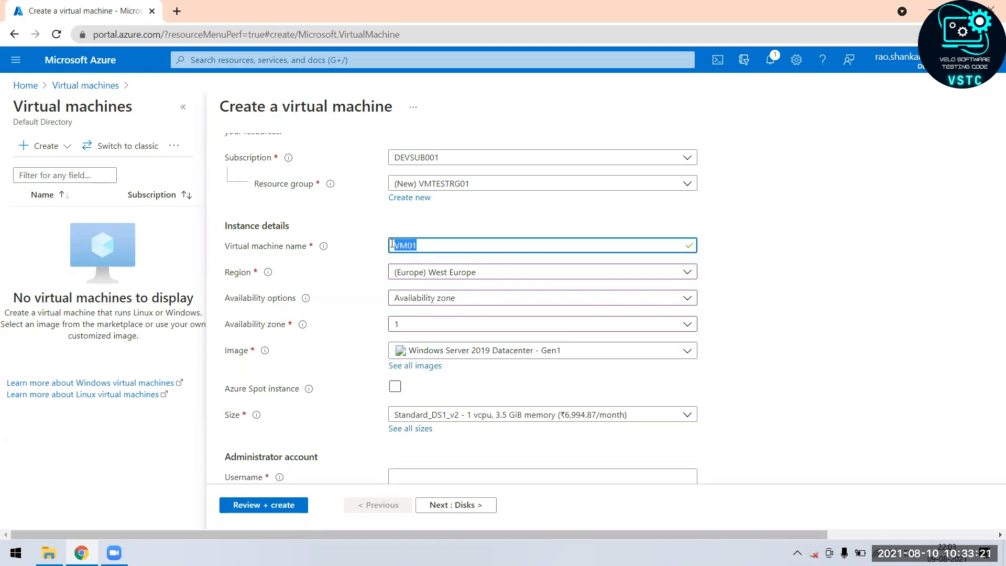
click(434, 321)
click(434, 364)
double_click(419, 247)
click(425, 247)
click(444, 325)
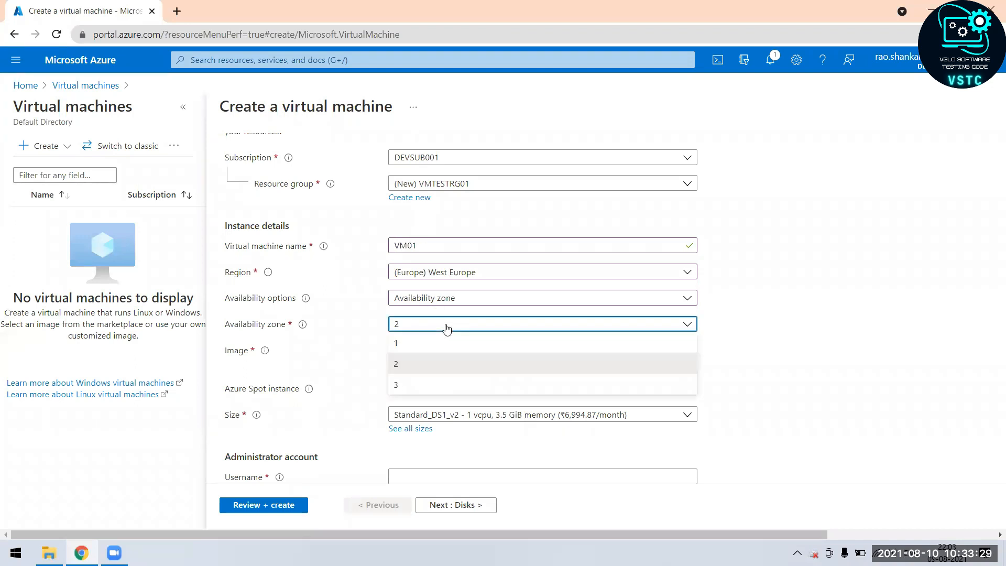
click(431, 385)
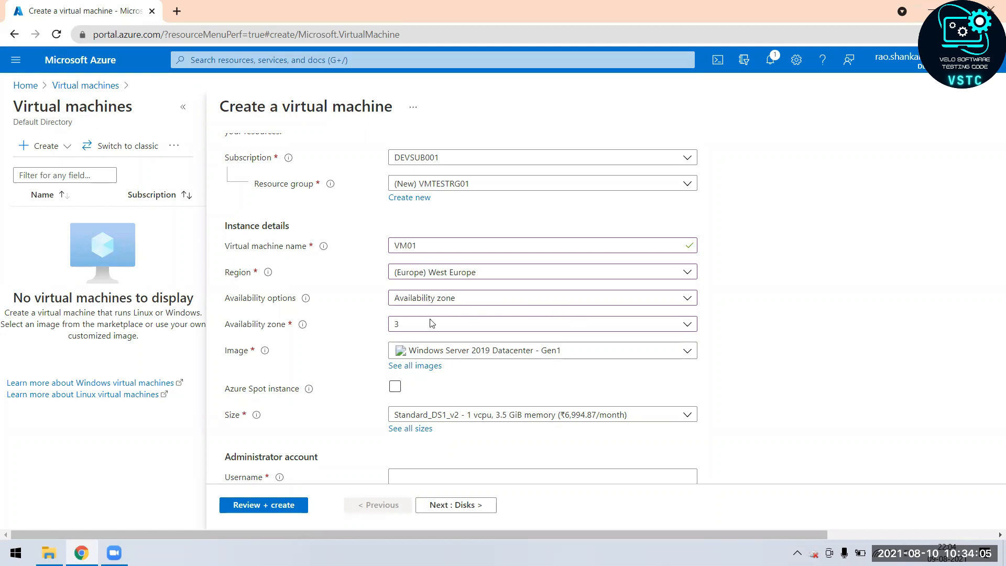
click(439, 329)
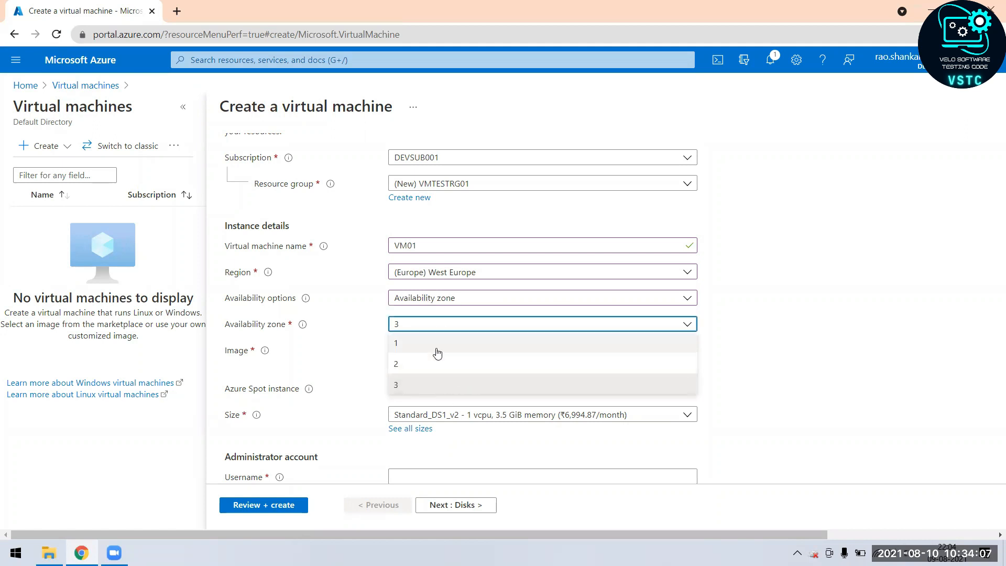
click(438, 346)
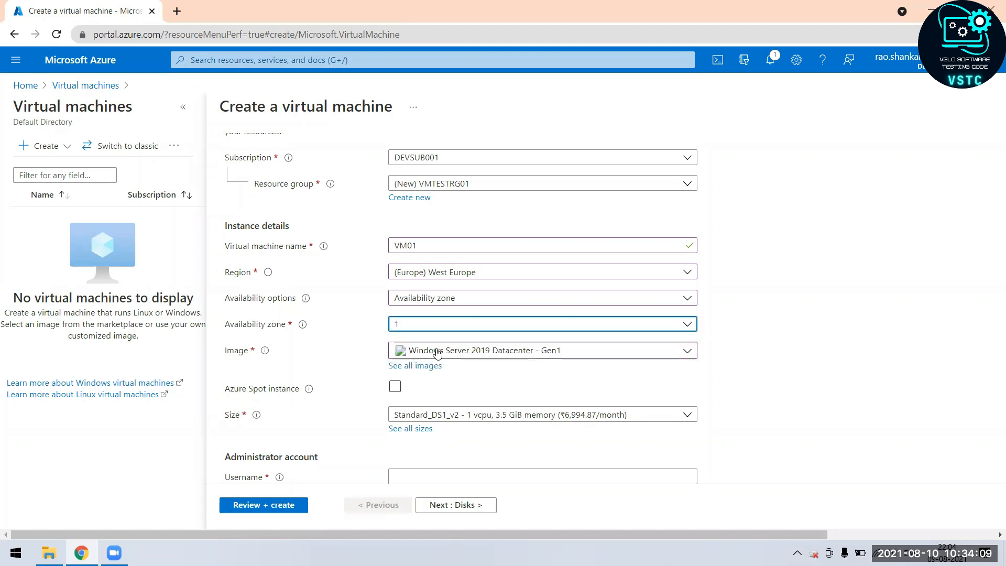
click(904, 305)
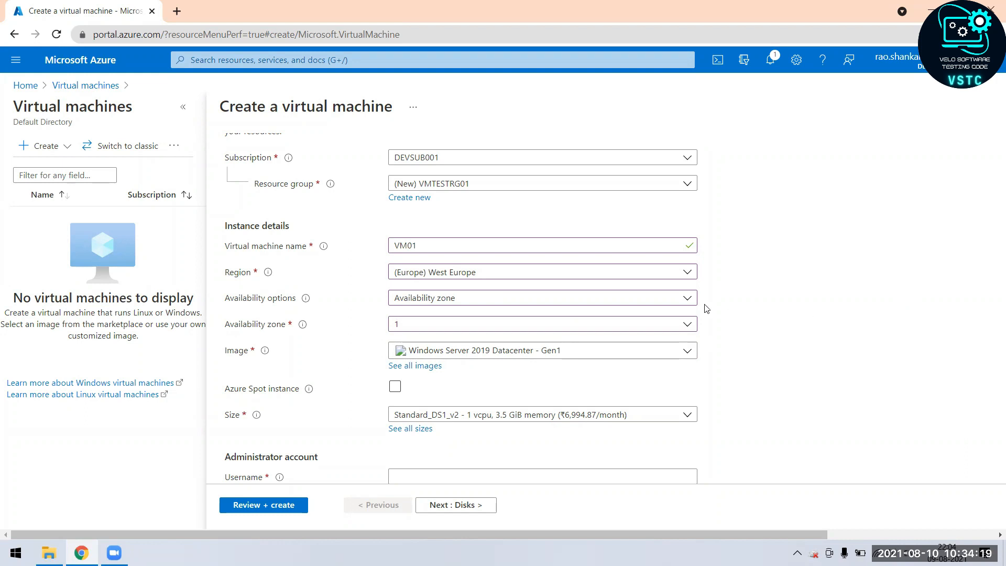
- Change the virtual machine's availability option to Availability set and check for existing sets to choose from
click(688, 298)
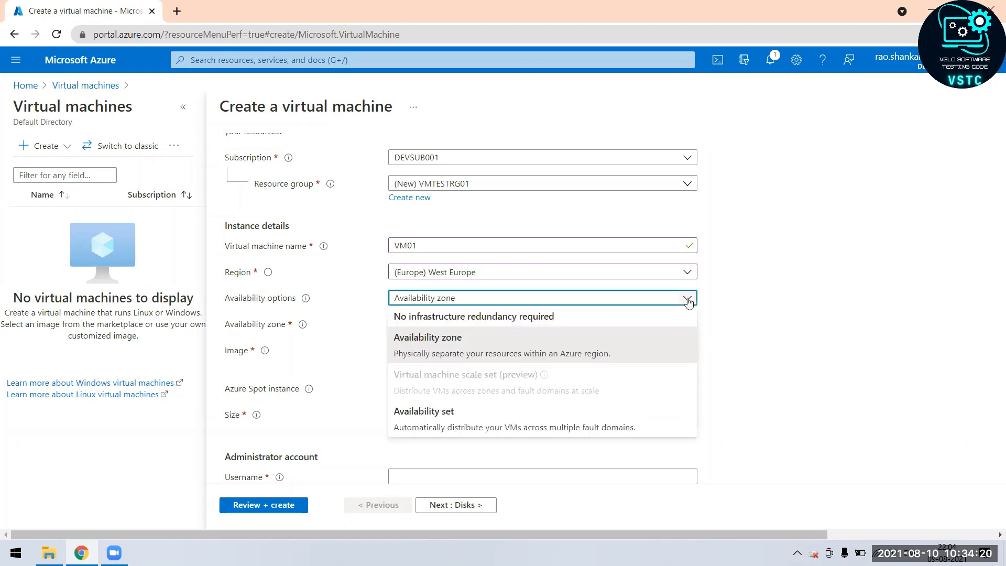
click(513, 426)
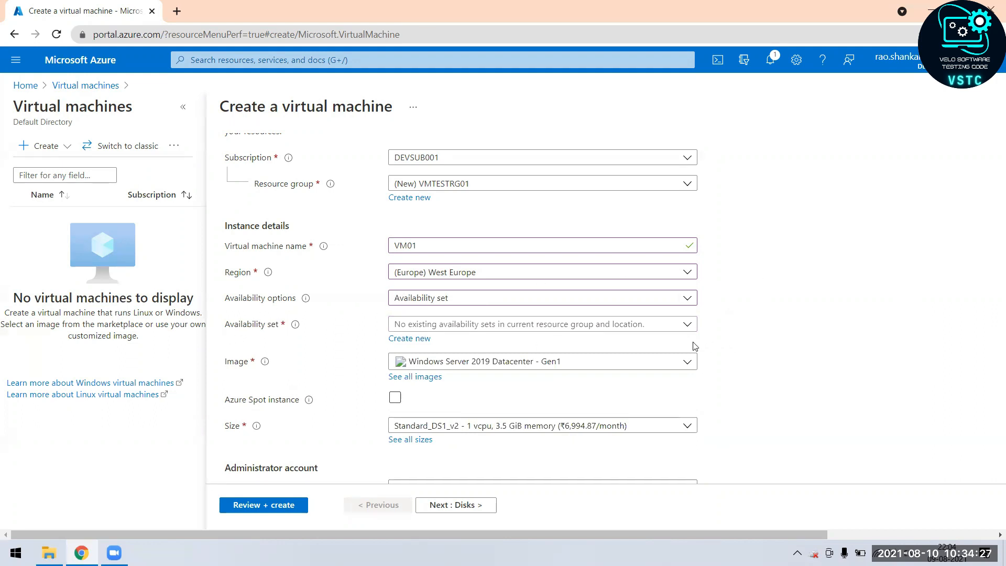
click(688, 326)
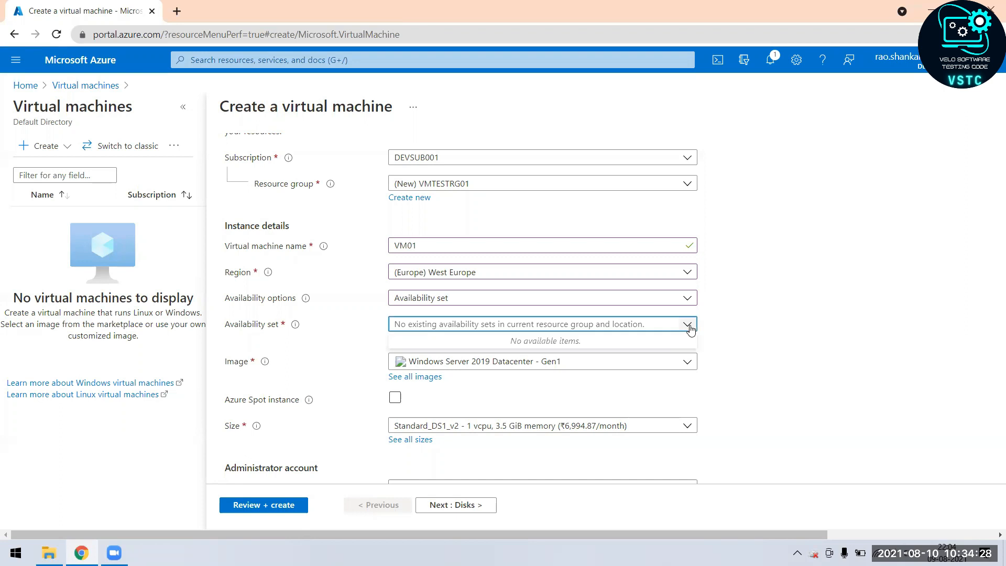
click(547, 343)
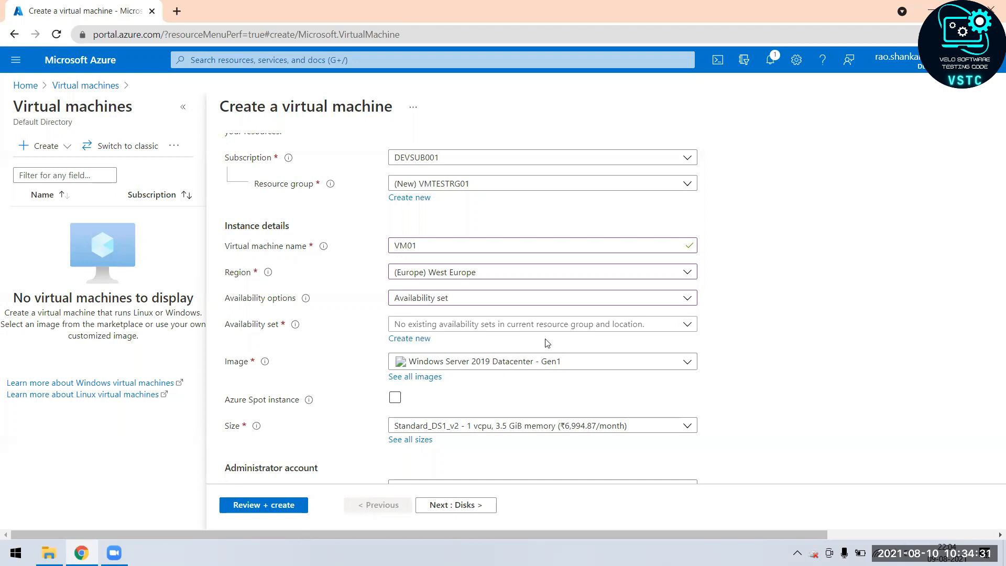
- Start a new availability set for the virtual machine and name it avs01
click(415, 344)
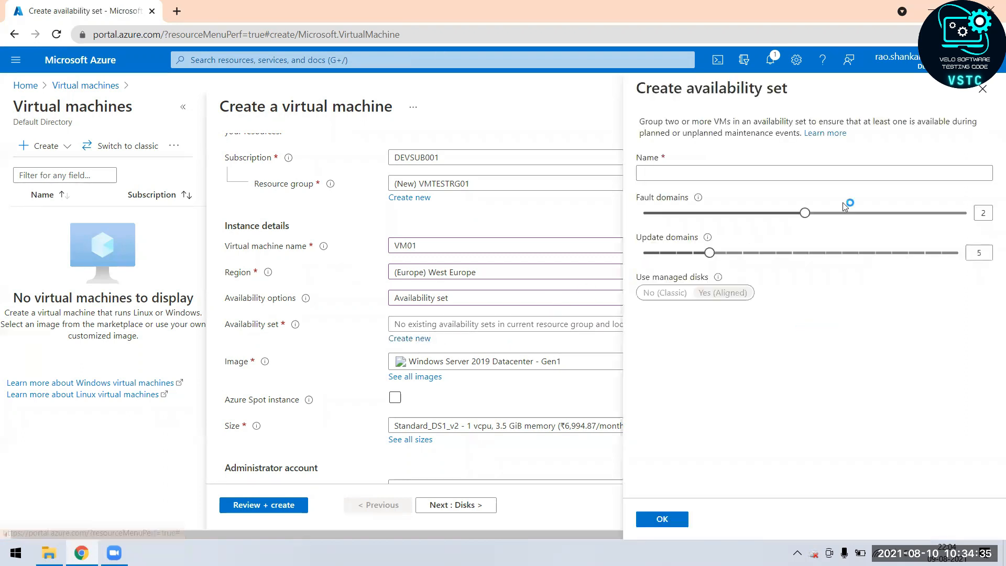
click(704, 174)
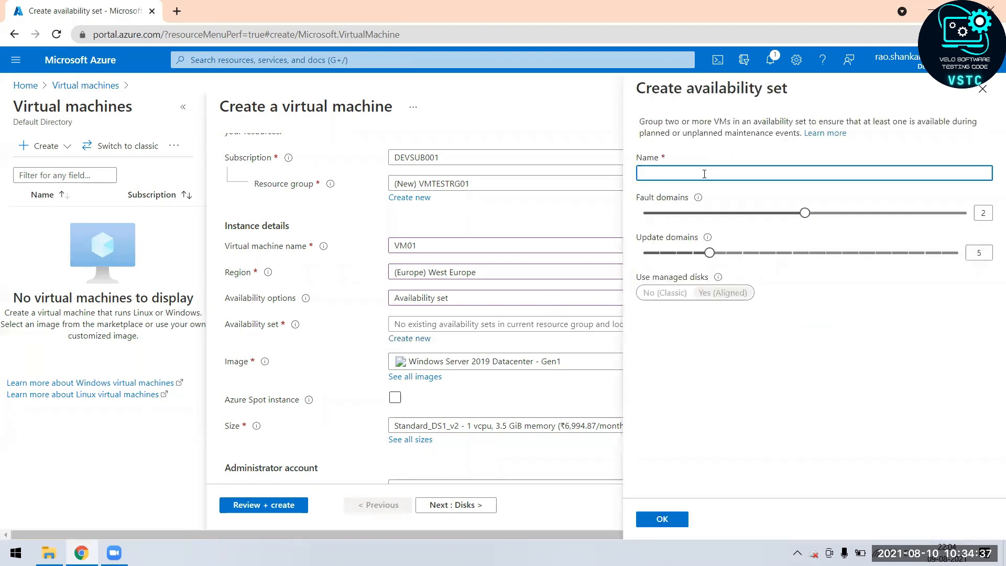
text(avs01)
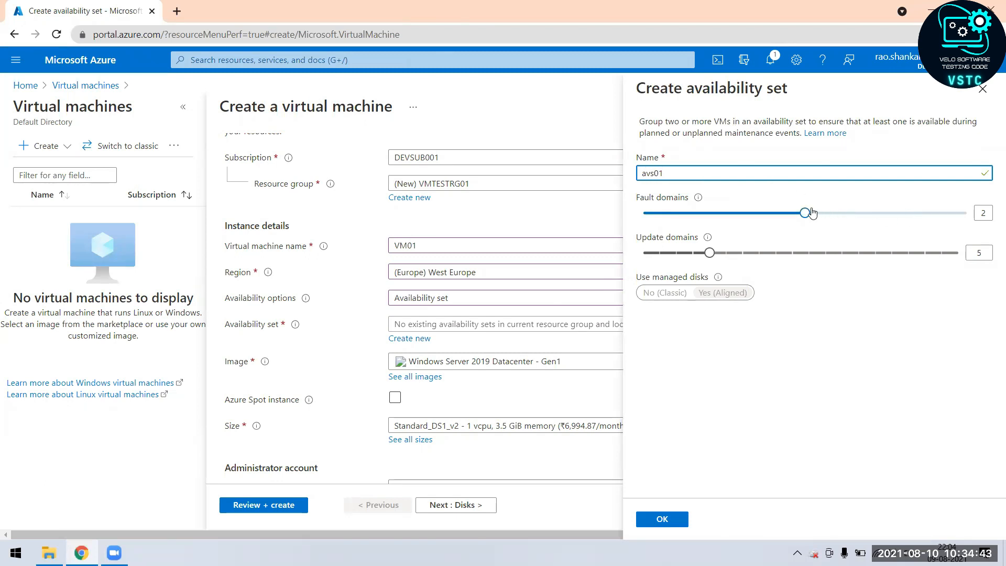
- Try 3 fault domains with 20 update domains for the availability set, and lower both values to 2
drag(807, 217, 968, 229)
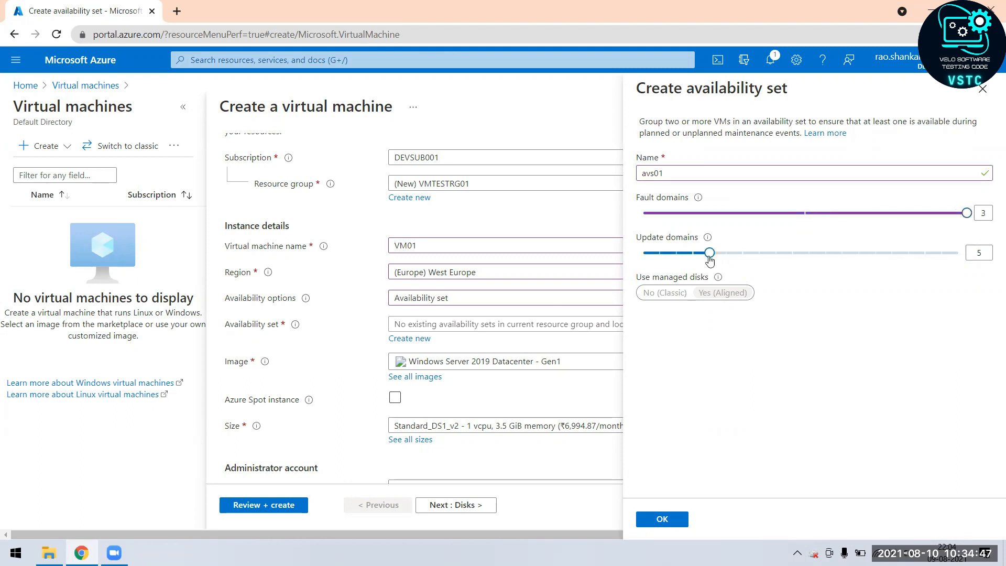
drag(737, 261, 946, 258)
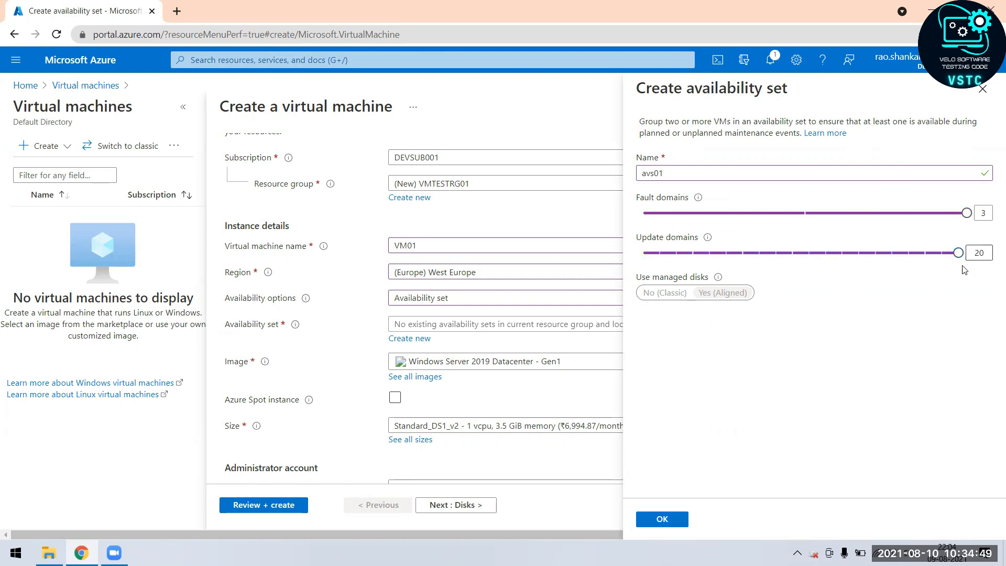
click(967, 213)
key(Left)
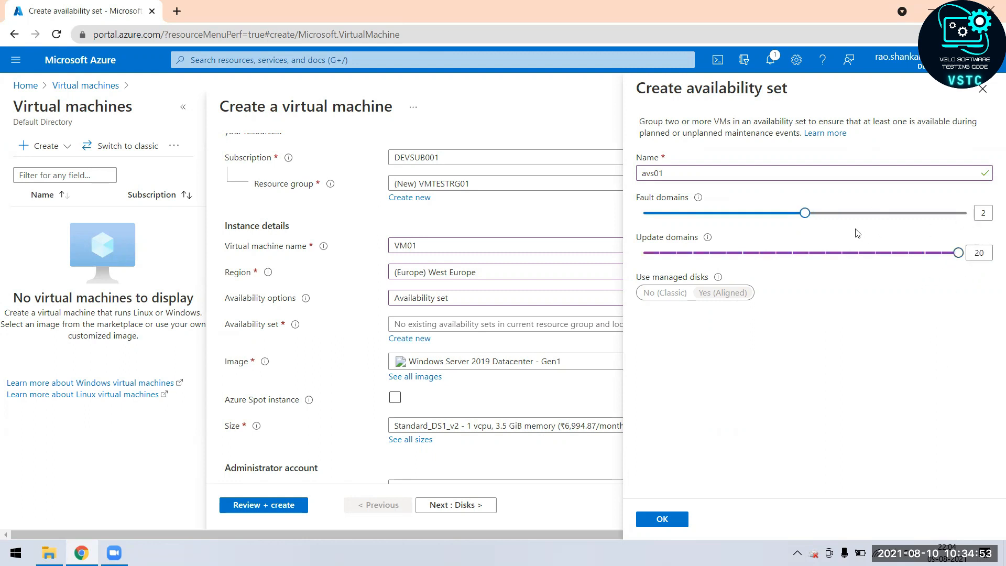
click(959, 253)
drag(958, 254, 665, 272)
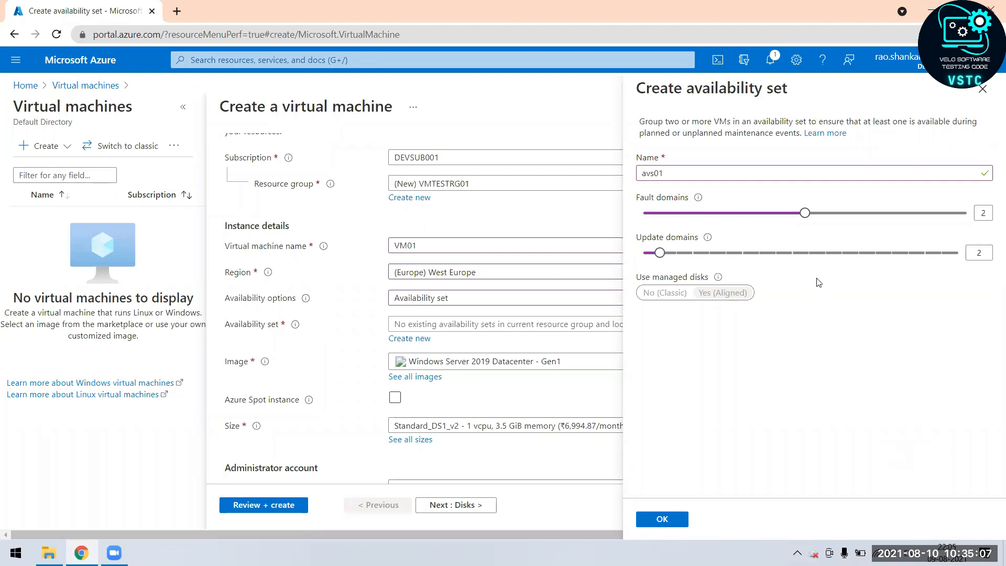
- Try 3 fault domains for the availability set, with 6 and 9 update domains
drag(806, 217, 966, 216)
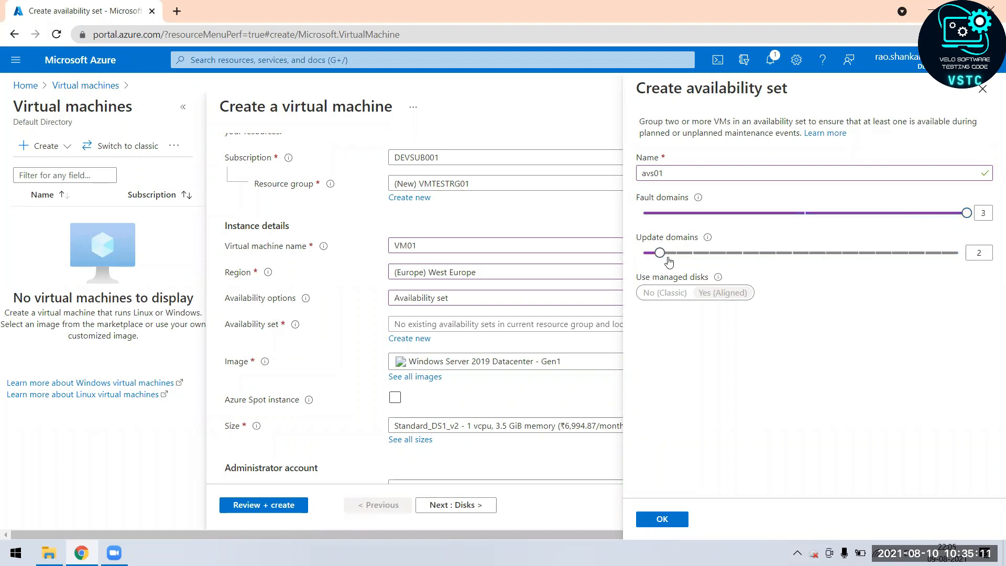
drag(660, 254, 723, 245)
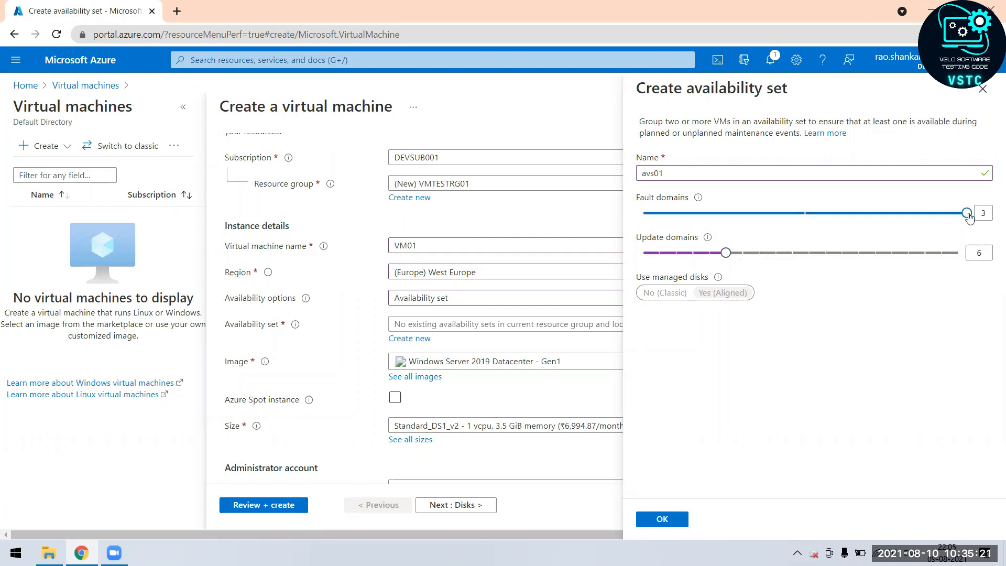
click(758, 253)
drag(760, 252, 776, 253)
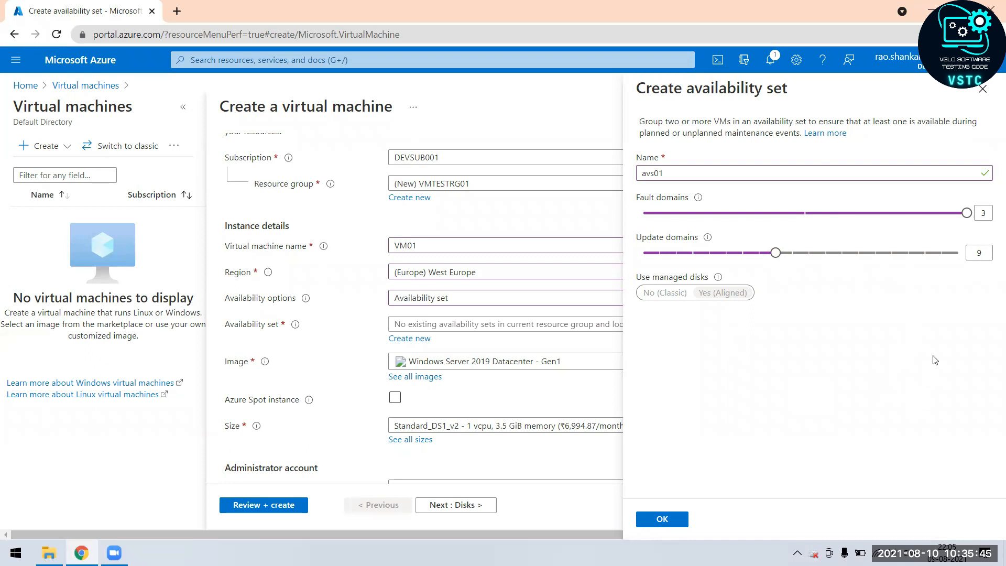
- Set the fault domains to 2, reduce the number of update domains, and create the availability set
click(967, 212)
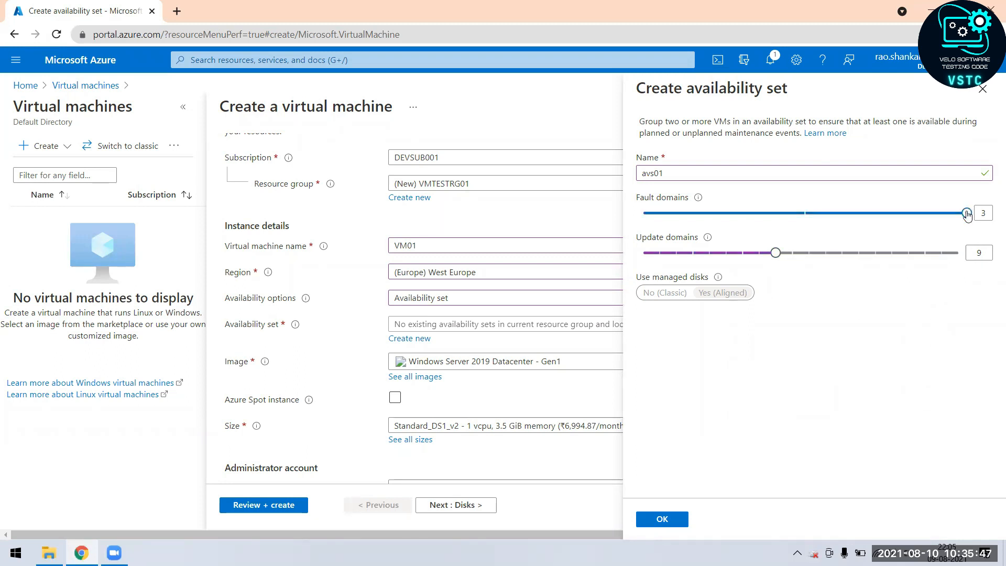
key(Left)
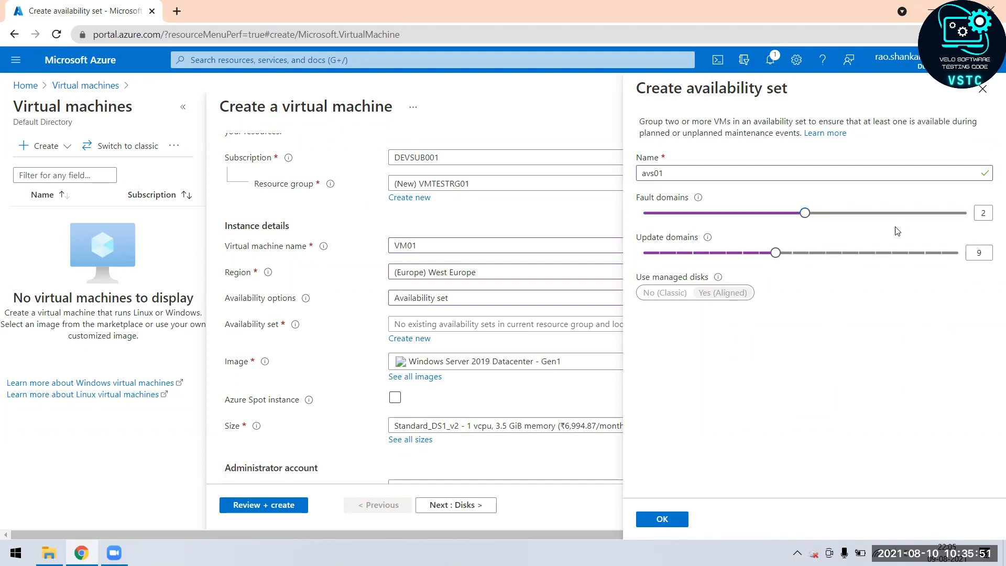
drag(775, 253, 667, 260)
click(663, 519)
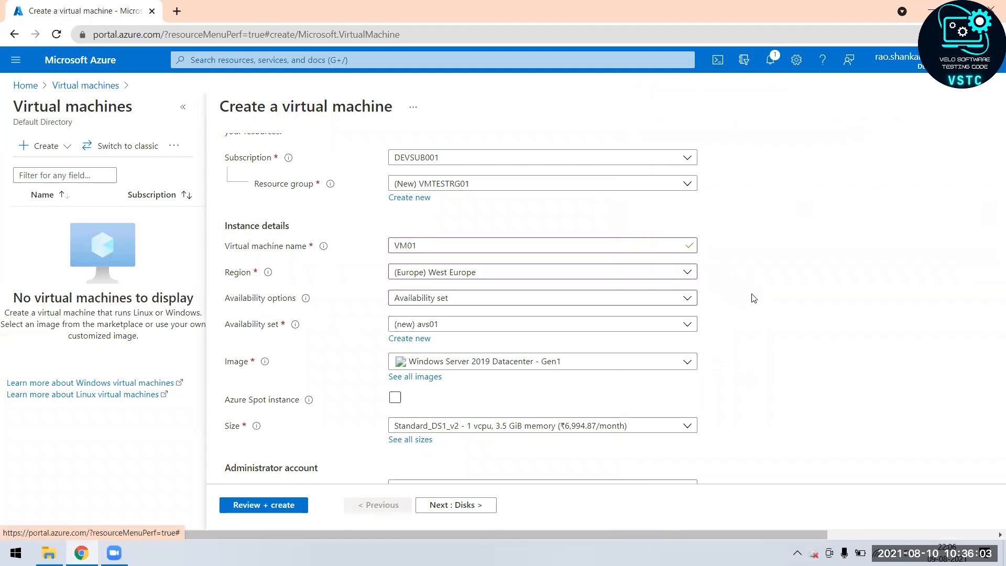
- Look through the recently used and marketplace images offered for the virtual machine, leaving the image selection as it is
scroll(753, 298, down, 1)
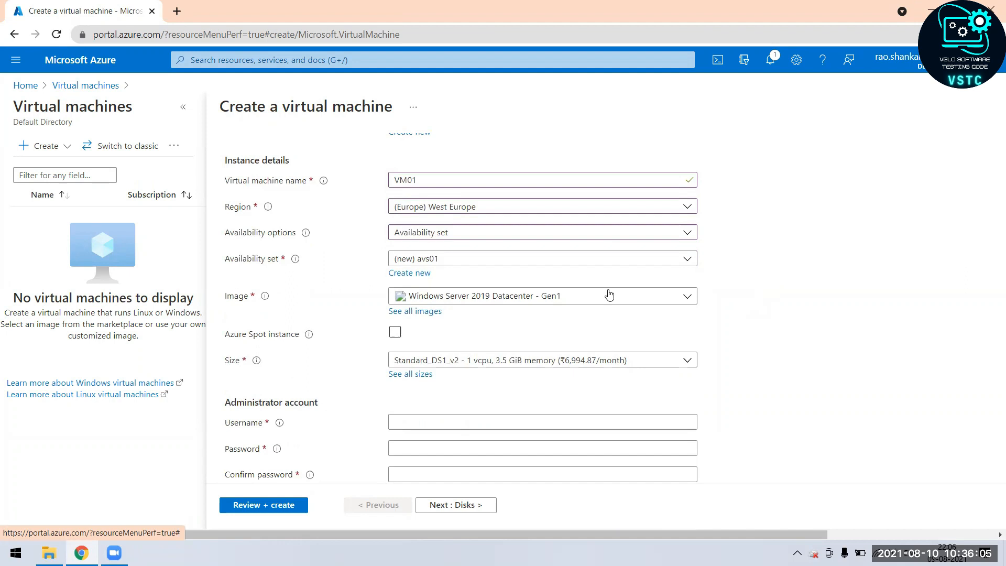
click(688, 300)
scroll(626, 396, down, 3)
scroll(625, 396, up, 2)
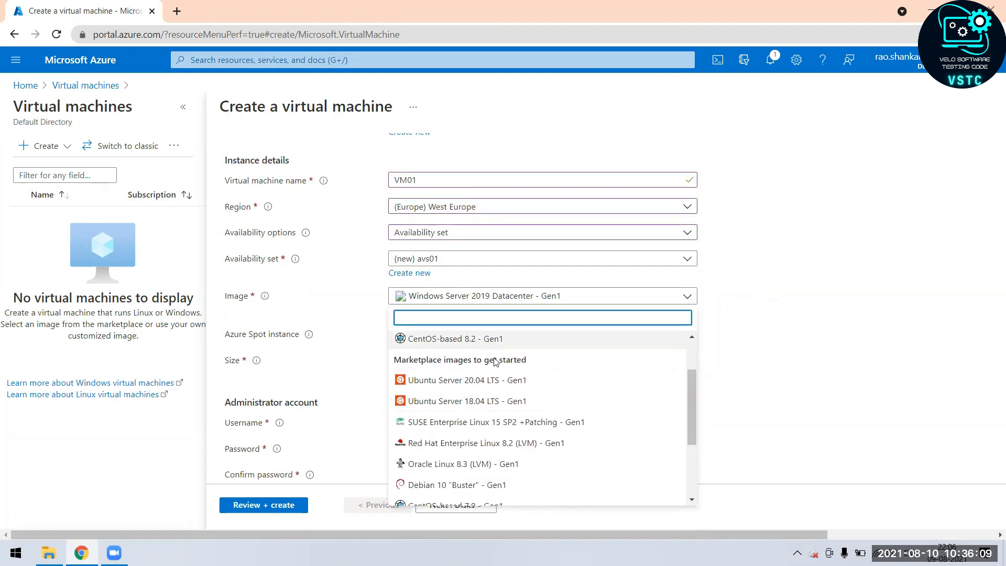
drag(690, 385, 708, 460)
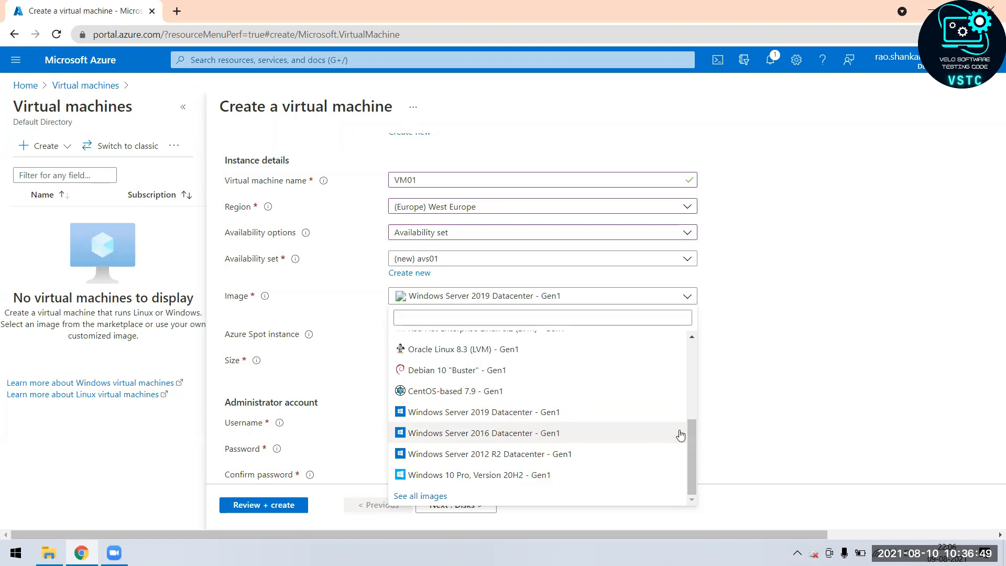
drag(693, 429, 710, 359)
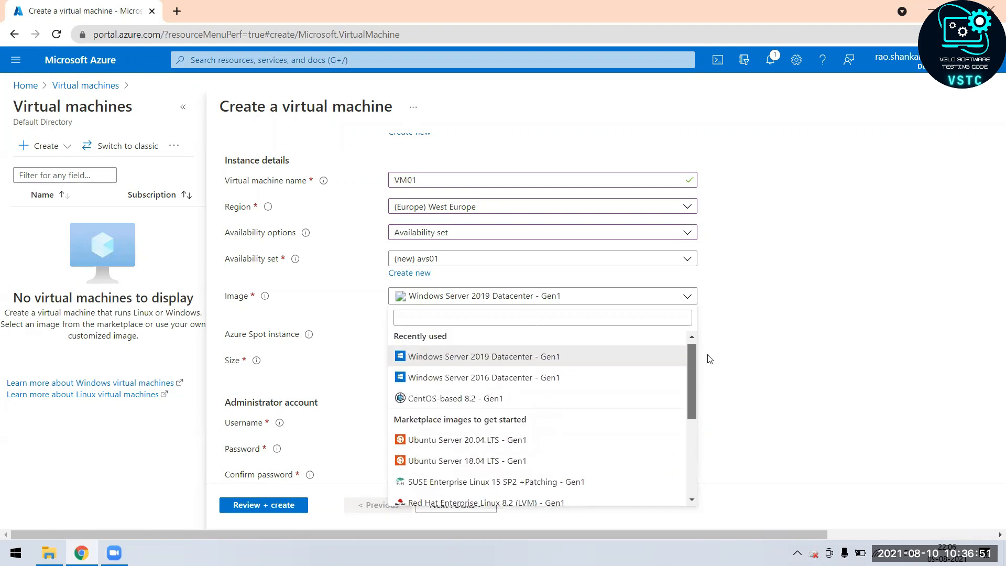
click(775, 346)
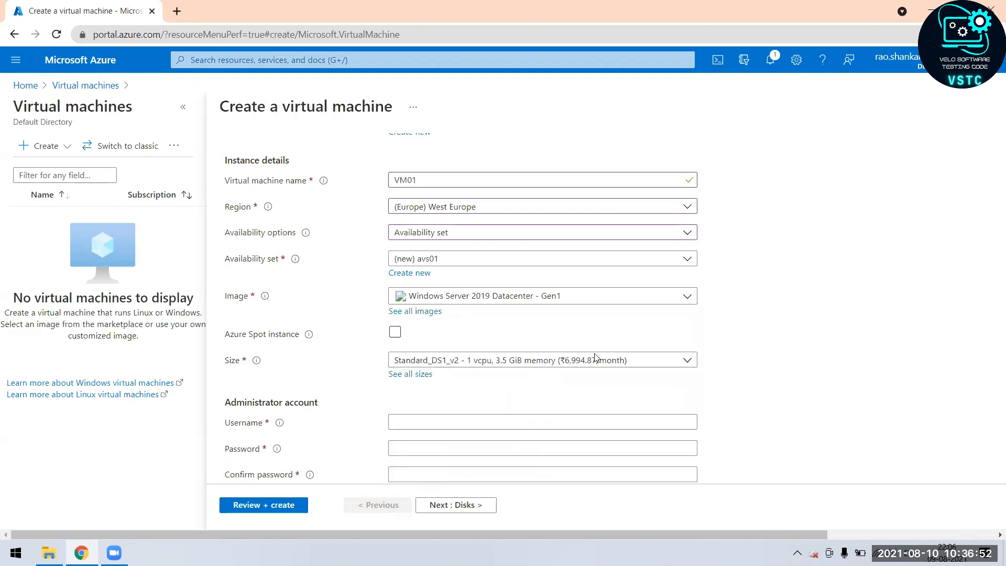
- Open the full image catalogue and examine the Compute images, including the complete Featured group
click(424, 314)
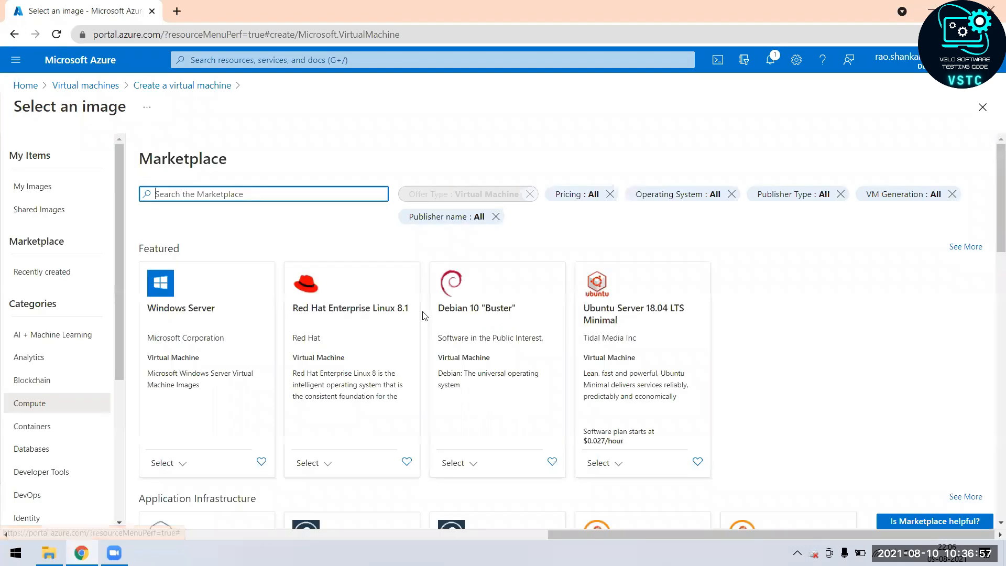
scroll(699, 347, down, 1)
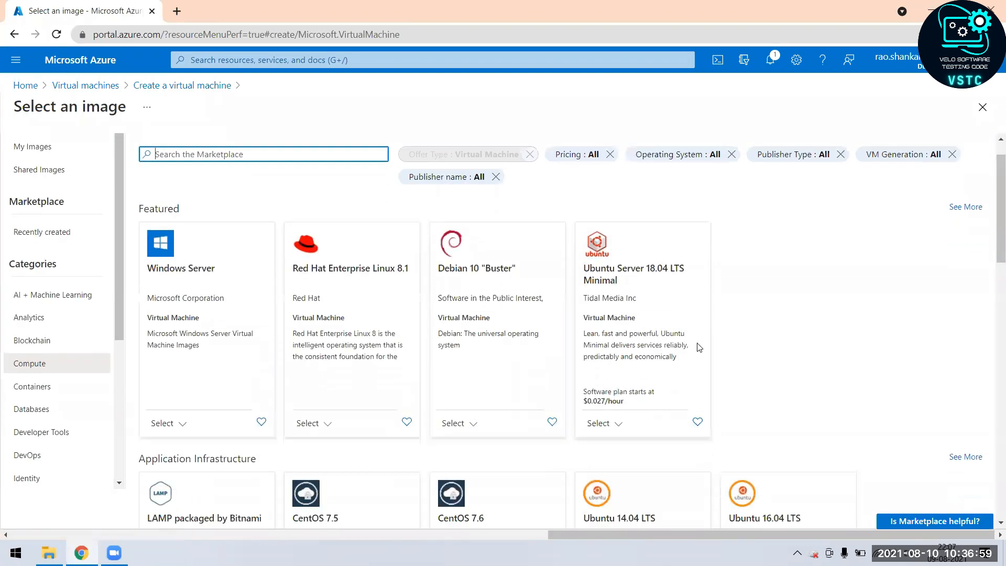
scroll(699, 347, down, 10)
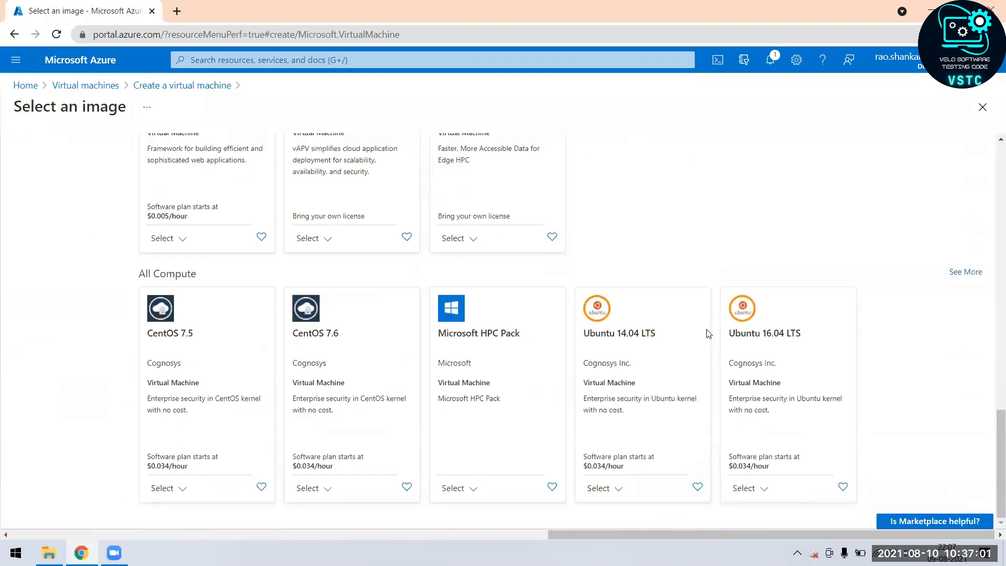
scroll(709, 334, up, 12)
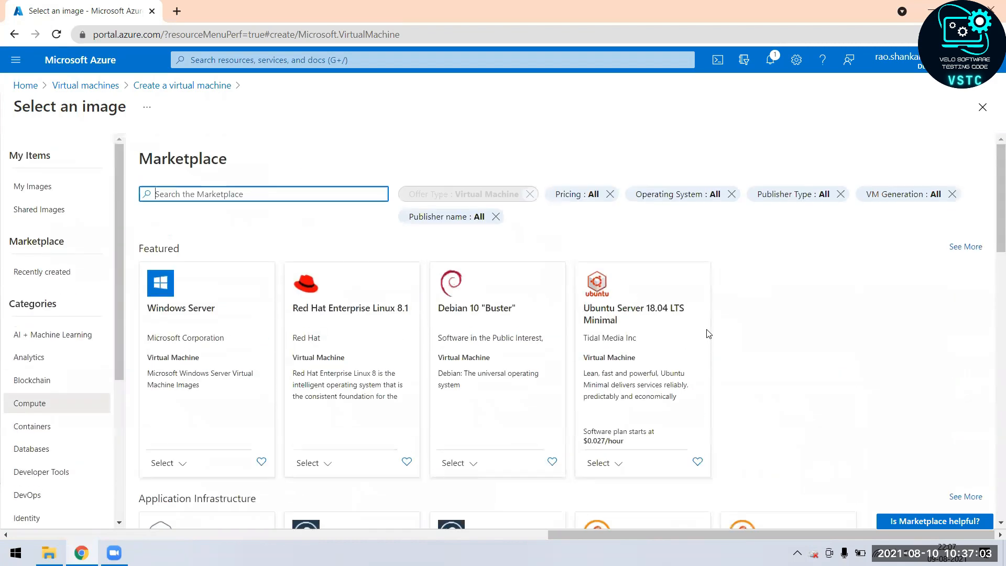
click(963, 248)
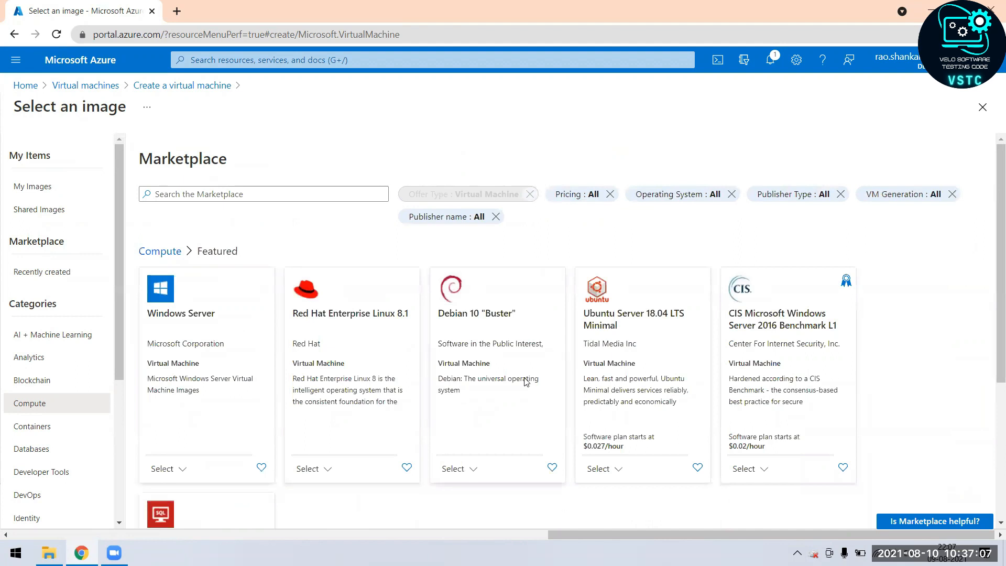
scroll(524, 379, down, 5)
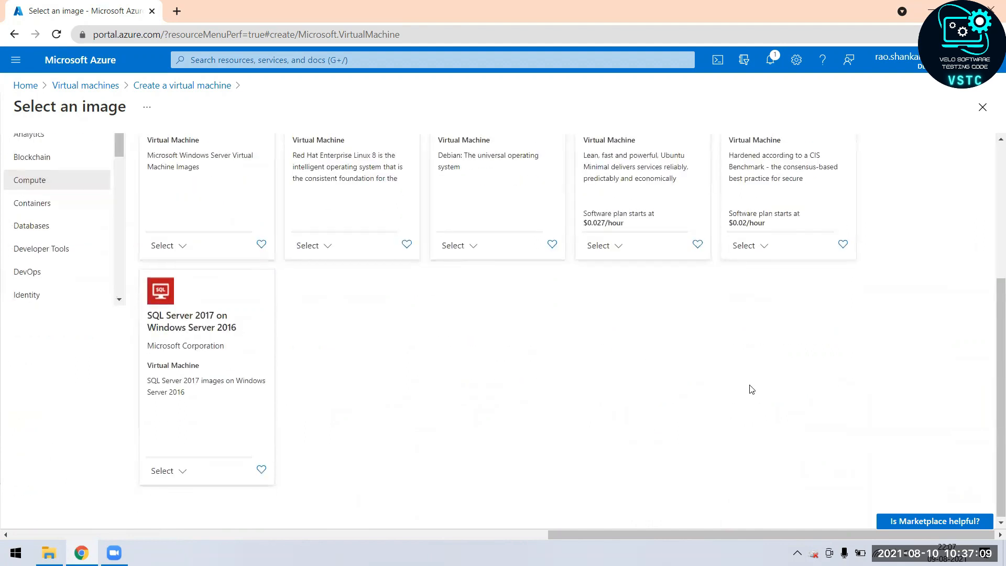
scroll(751, 389, up, 4)
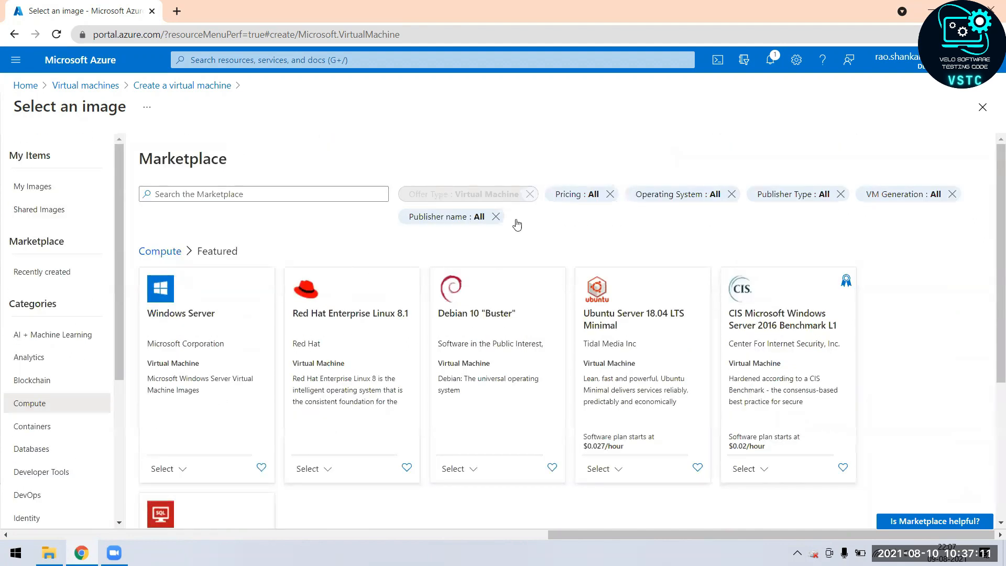
- Examine the virtual machine images in the Containers and Databases categories of the Marketplace
click(41, 430)
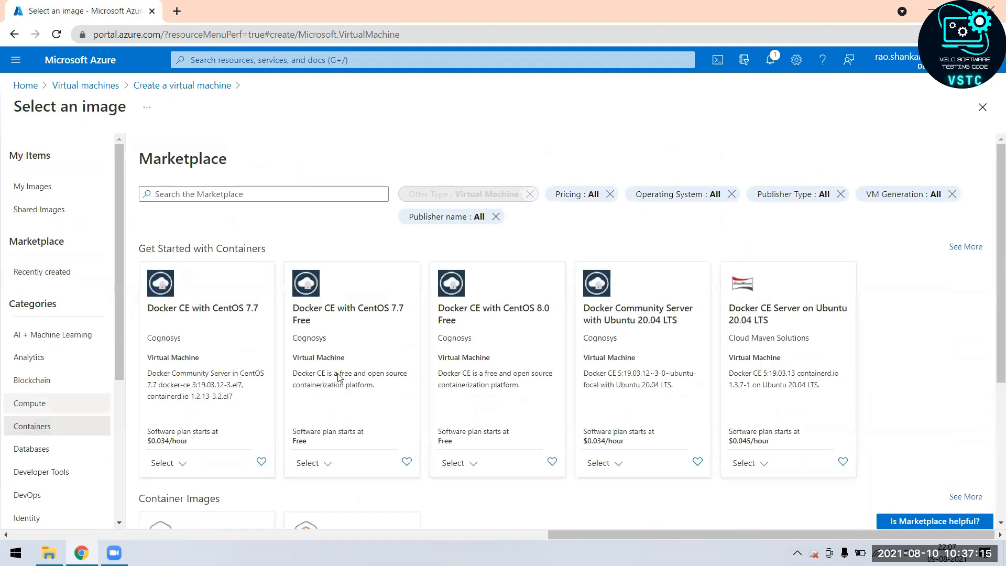
click(47, 450)
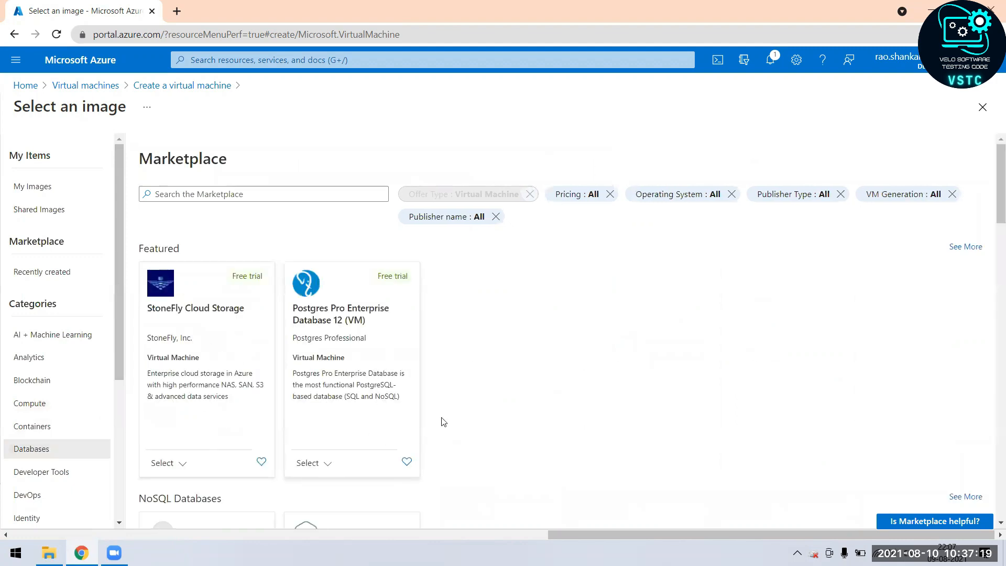
scroll(446, 416, down, 5)
scroll(447, 416, down, 8)
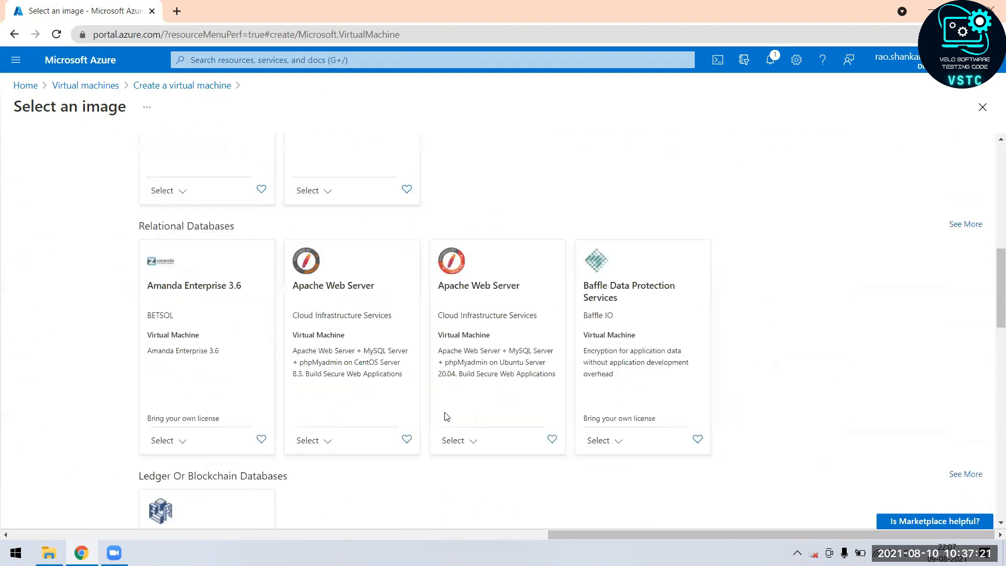
scroll(447, 416, up, 8)
scroll(447, 417, up, 5)
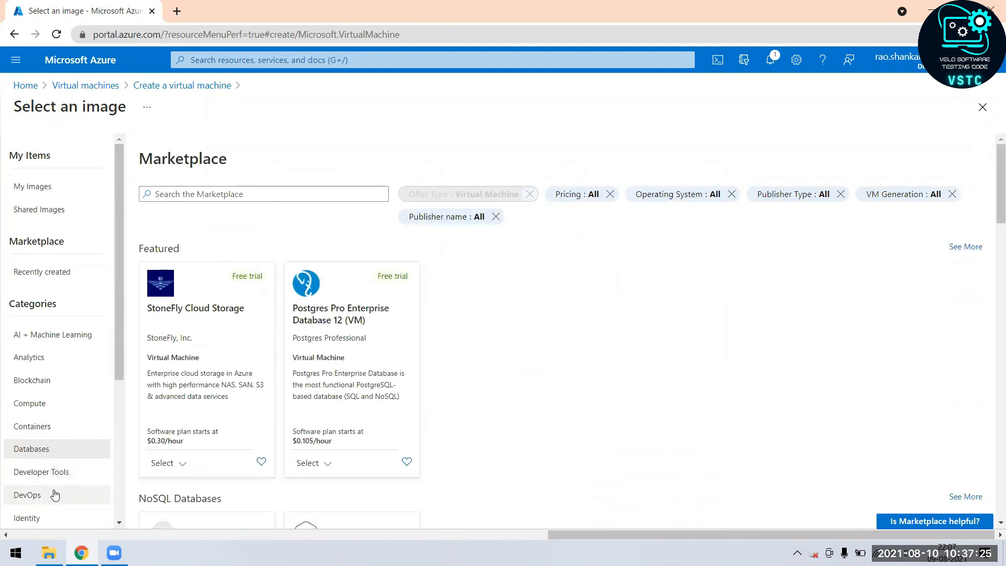
- Examine the virtual machine images in the Networking, Storage and Web categories of the Marketplace
scroll(63, 482, down, 1)
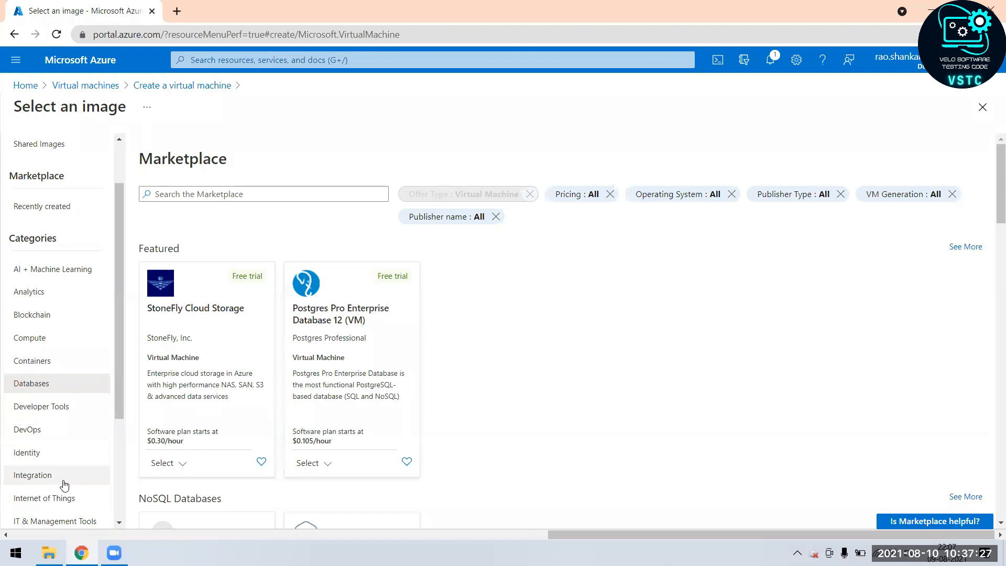
scroll(60, 485, down, 2)
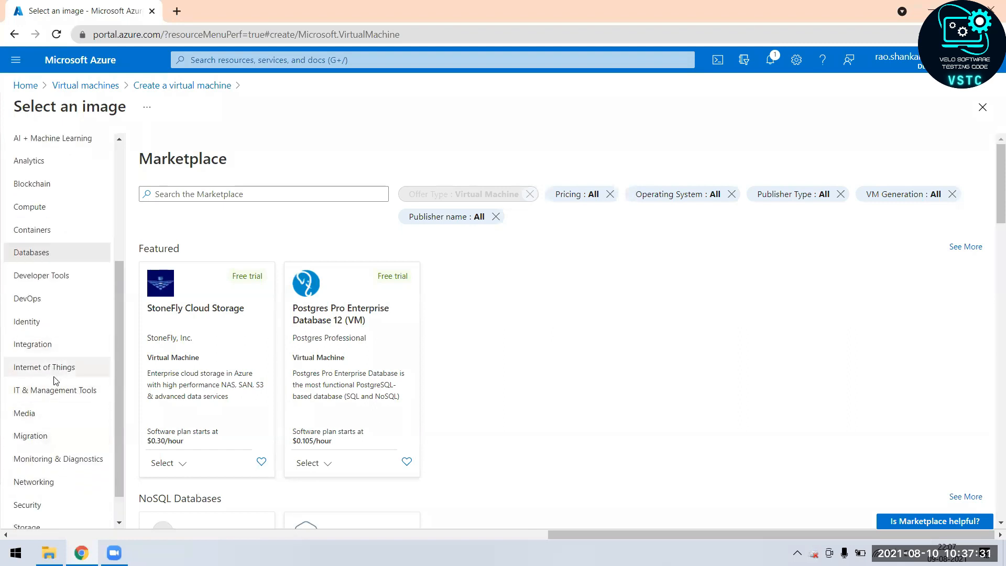
click(54, 482)
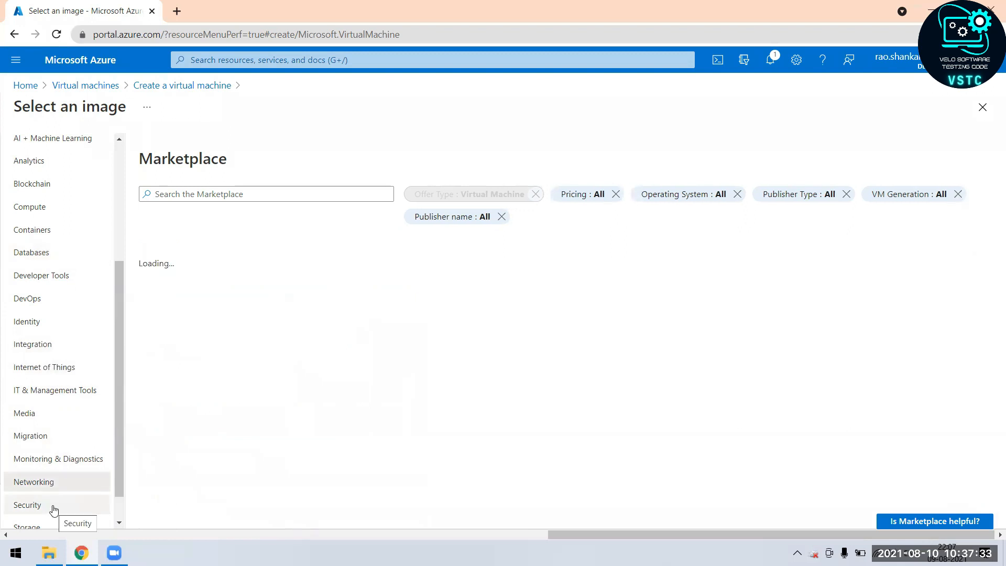
scroll(65, 446, down, 1)
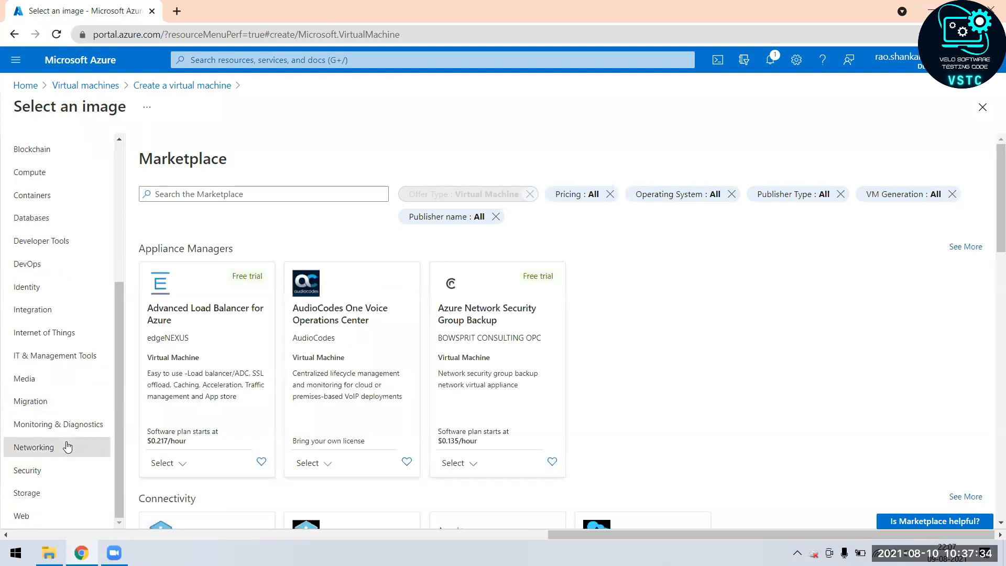
click(60, 496)
click(57, 517)
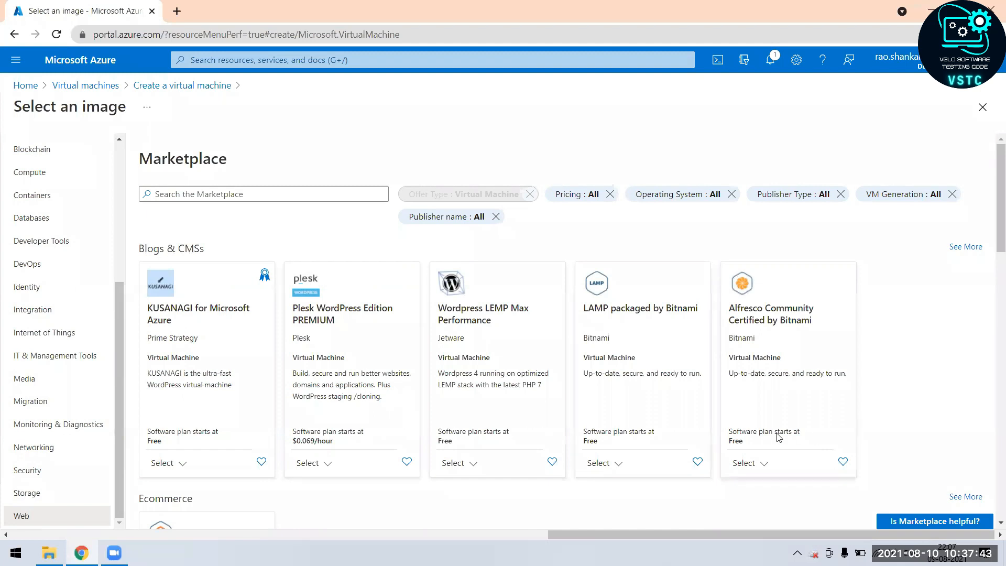
scroll(86, 476, down, 5)
scroll(86, 476, up, 3)
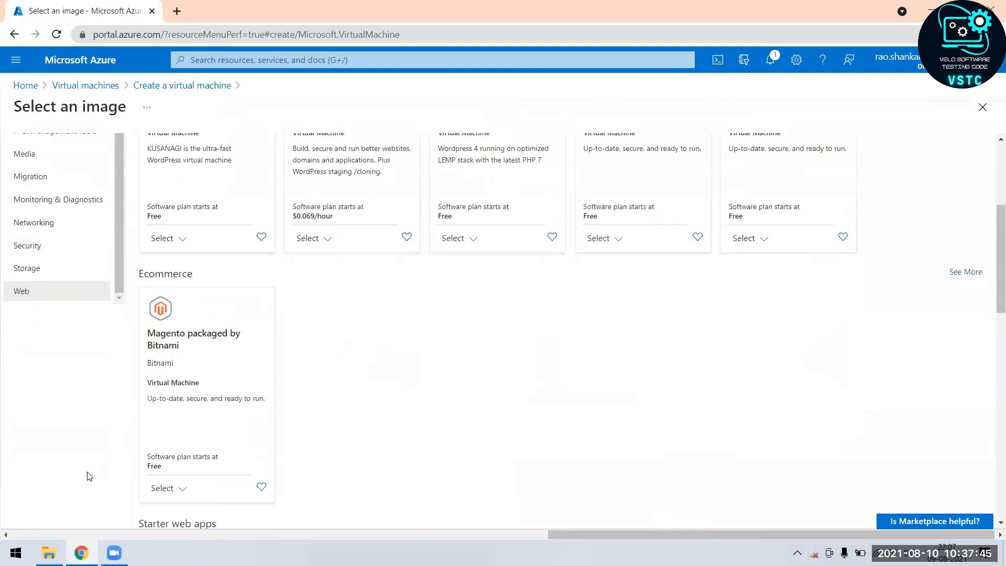
- Check the recently created Marketplace items and return to the virtual machine form without choosing an image
scroll(84, 367, up, 4)
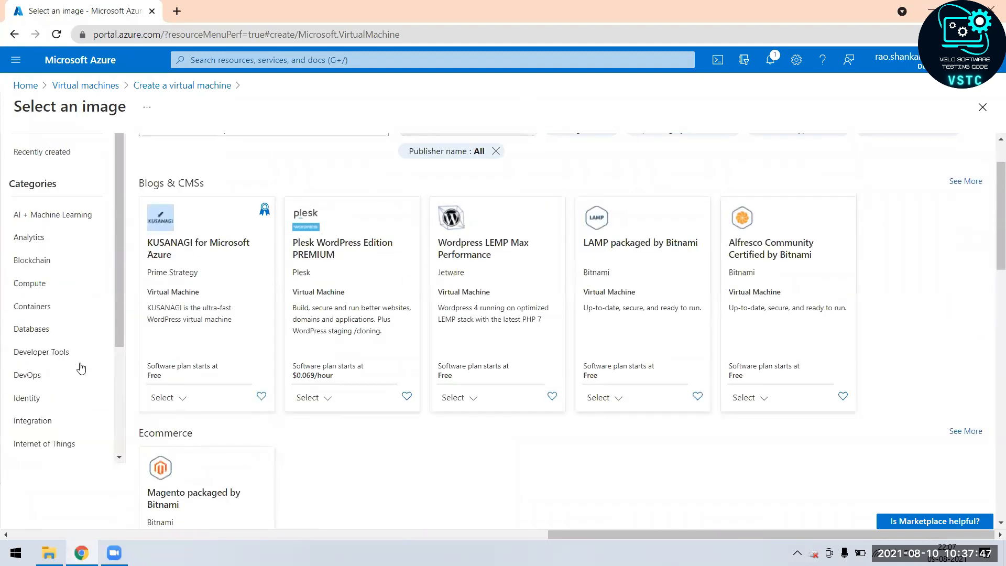
scroll(81, 369, up, 2)
click(67, 272)
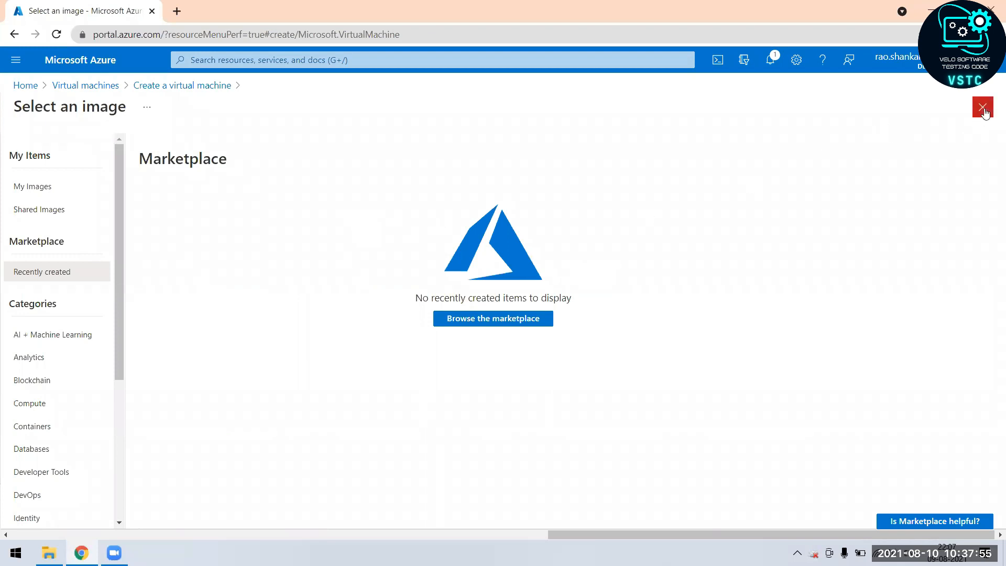
click(982, 107)
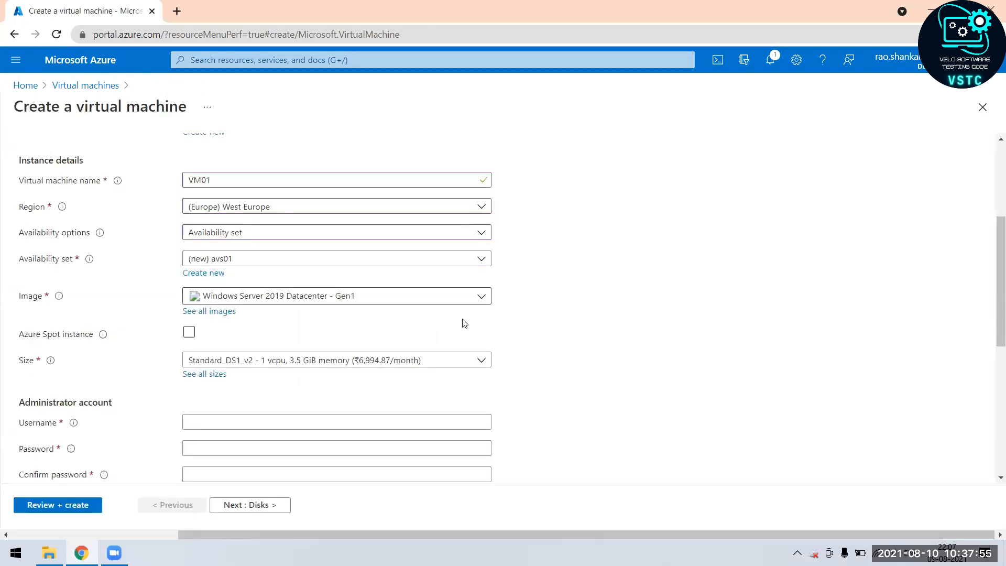
- Look over the images offered for the virtual machine, leaving the current image selected
click(482, 295)
drag(487, 357, 534, 313)
click(606, 294)
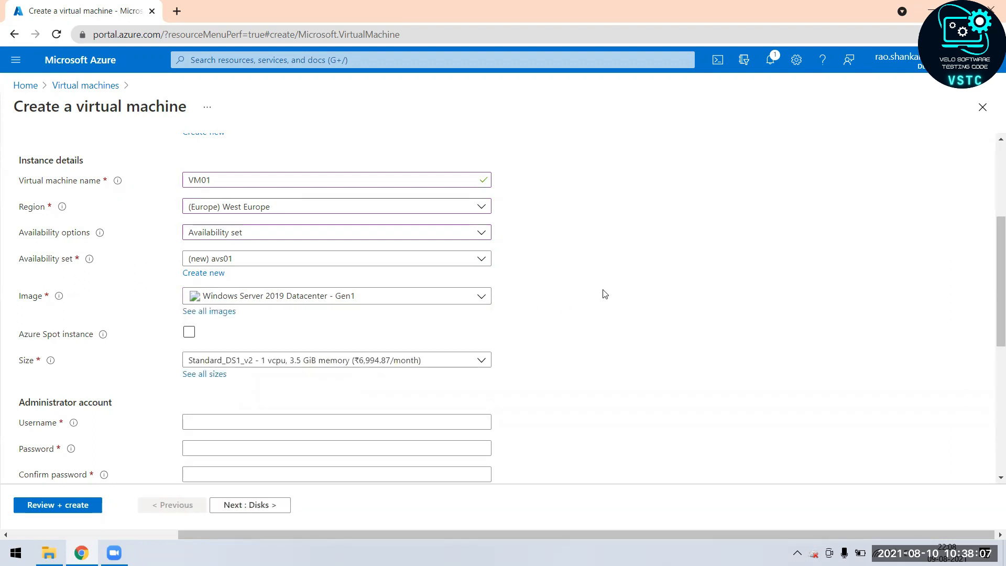
- Check My Images and Shared Images in the full image catalogue, and return to the form without selecting an image
click(219, 312)
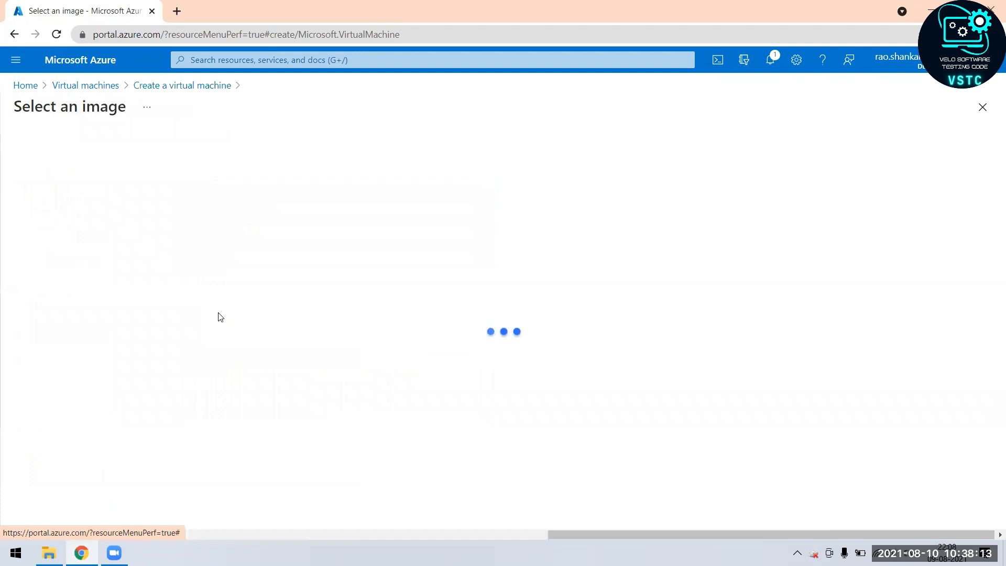
click(53, 188)
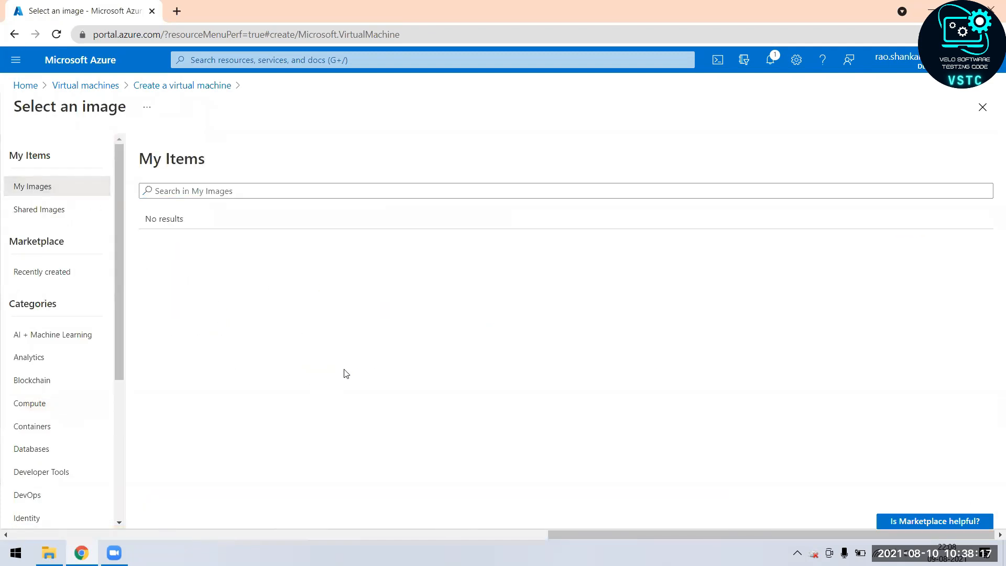
click(29, 218)
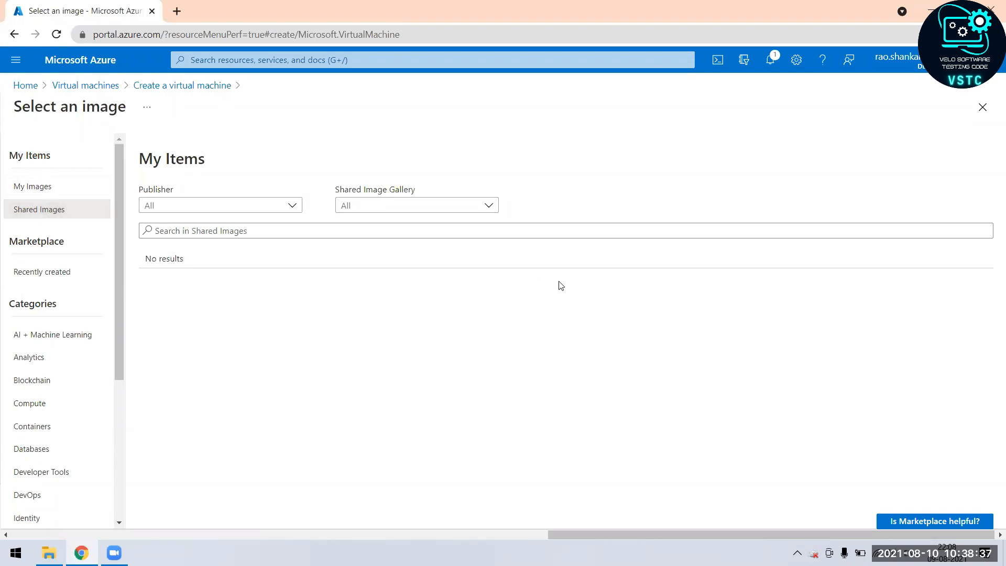
click(983, 108)
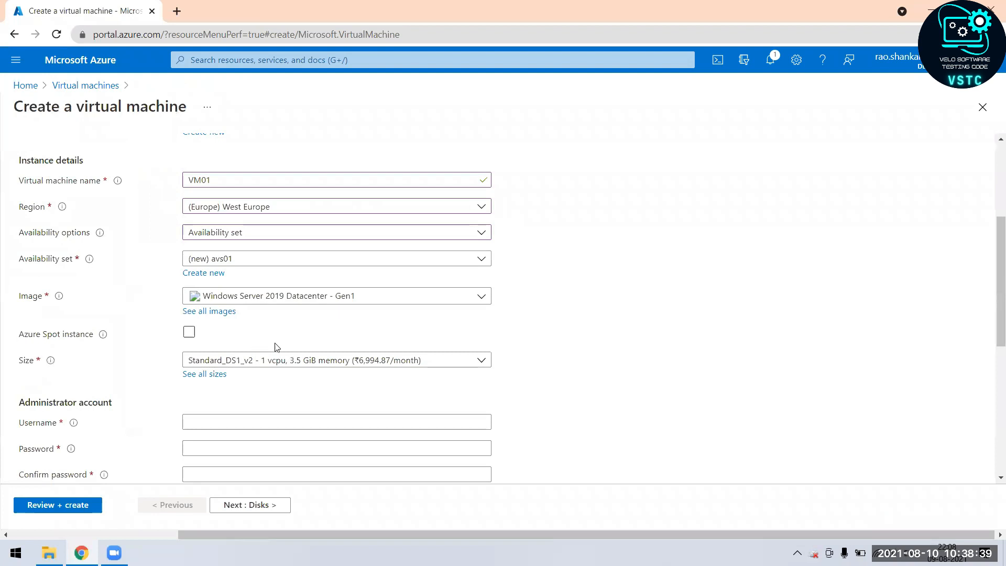
- Set the virtual machine's image to Windows Server 2016 Datacenter - Gen1
click(486, 302)
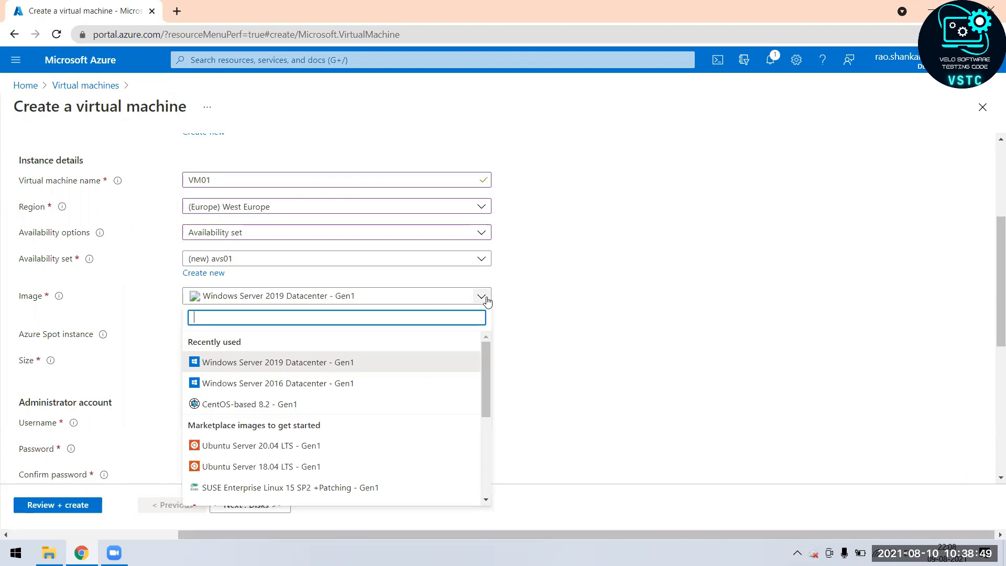
click(401, 389)
click(703, 270)
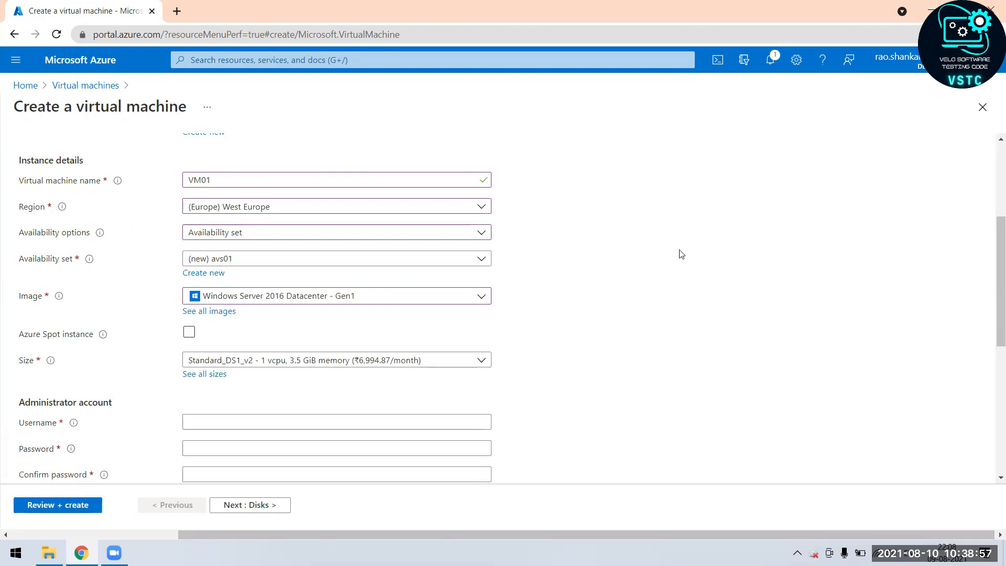
- Review the recently used and publisher-recommended virtual machine sizes, leaving the size selection as it is
scroll(624, 358, down, 1)
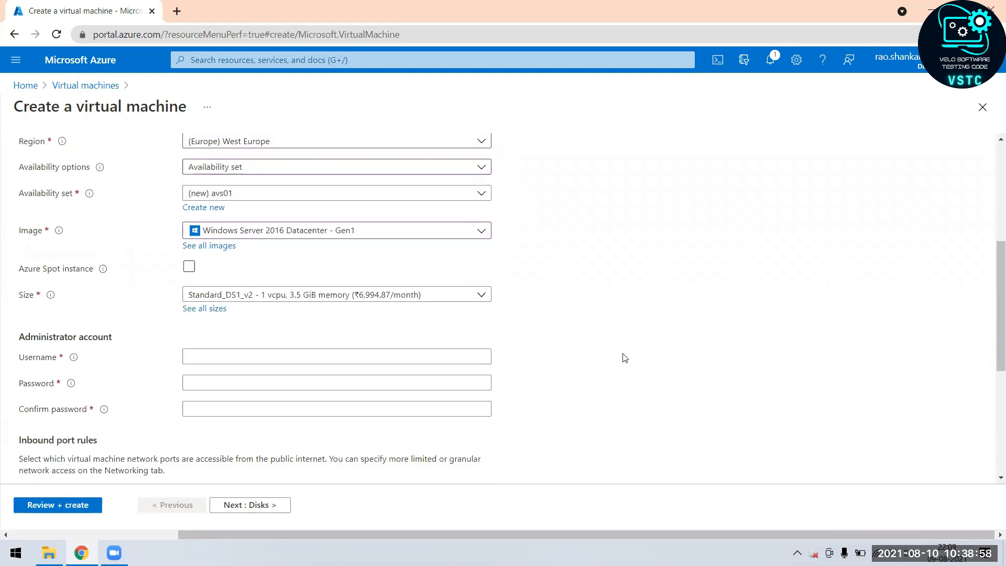
click(482, 295)
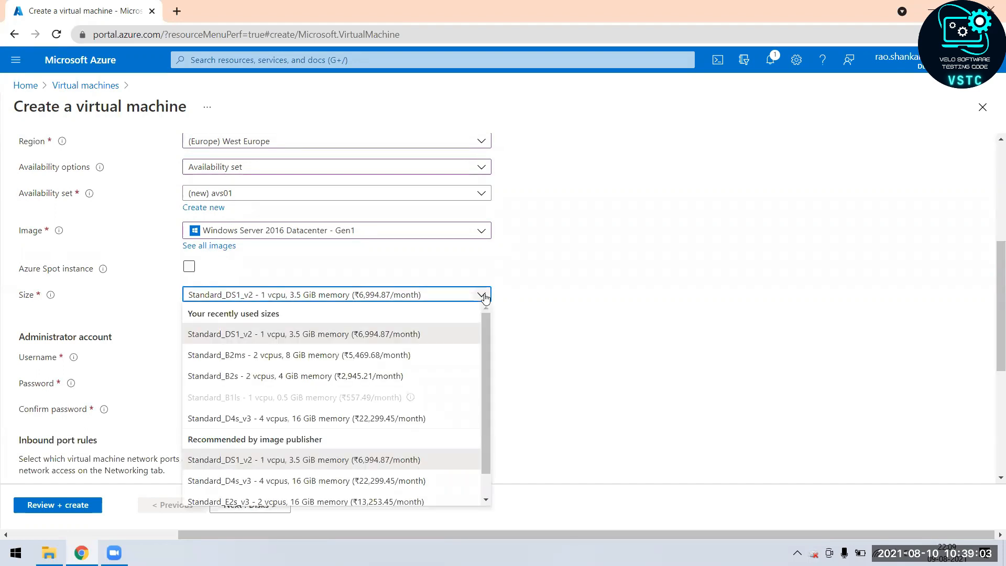
mouse_move(488, 325)
mouse_down()
mouse_move(489, 353)
mouse_move(492, 314)
mouse_up()
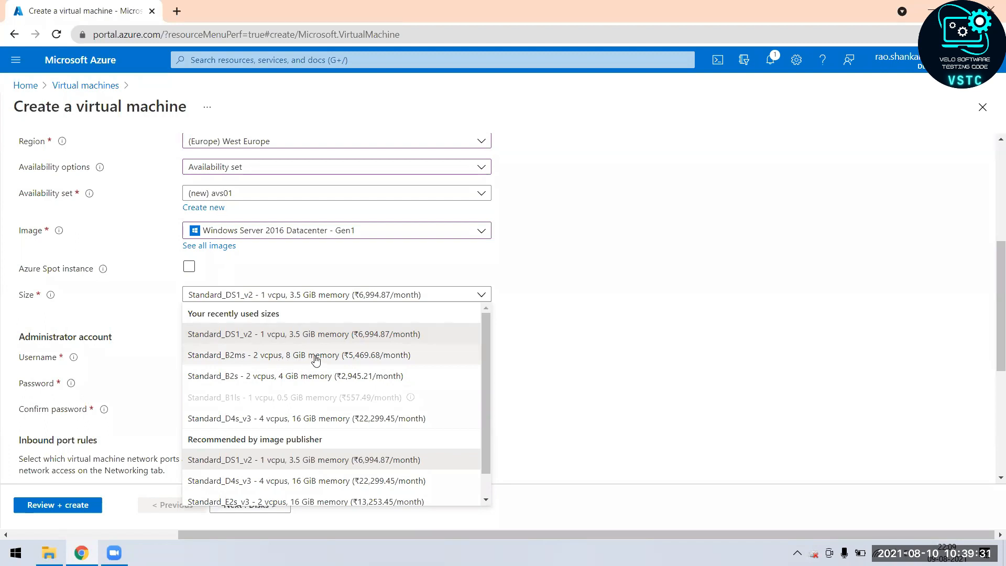
scroll(438, 401, down, 1)
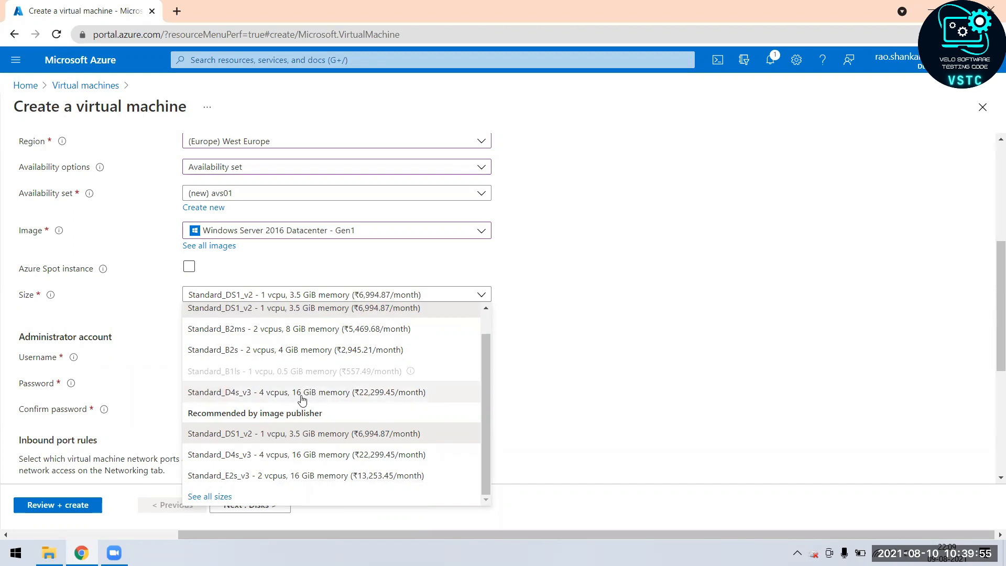
click(645, 338)
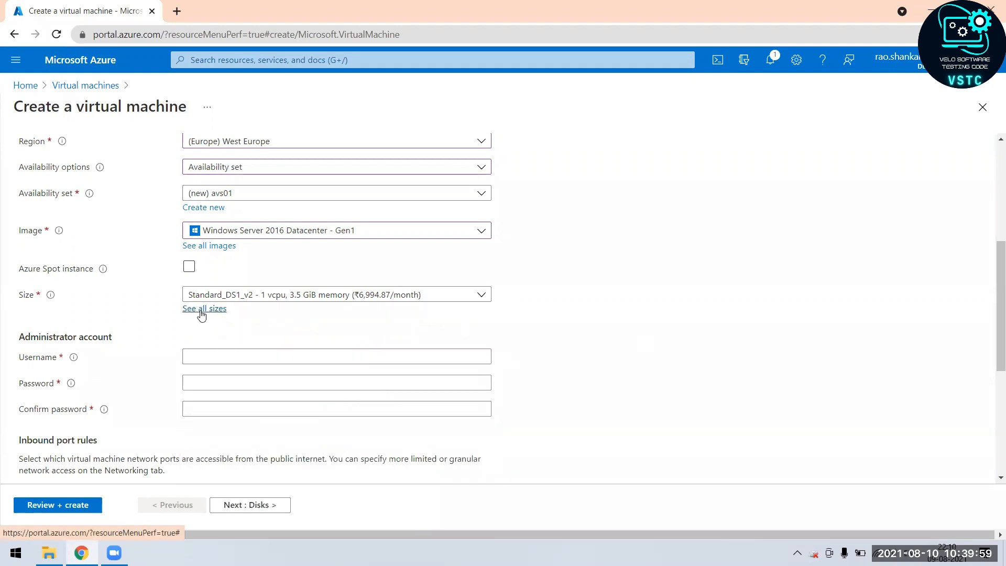
- Open the full list of VM sizes and look through the most used sizes and the available series
click(202, 313)
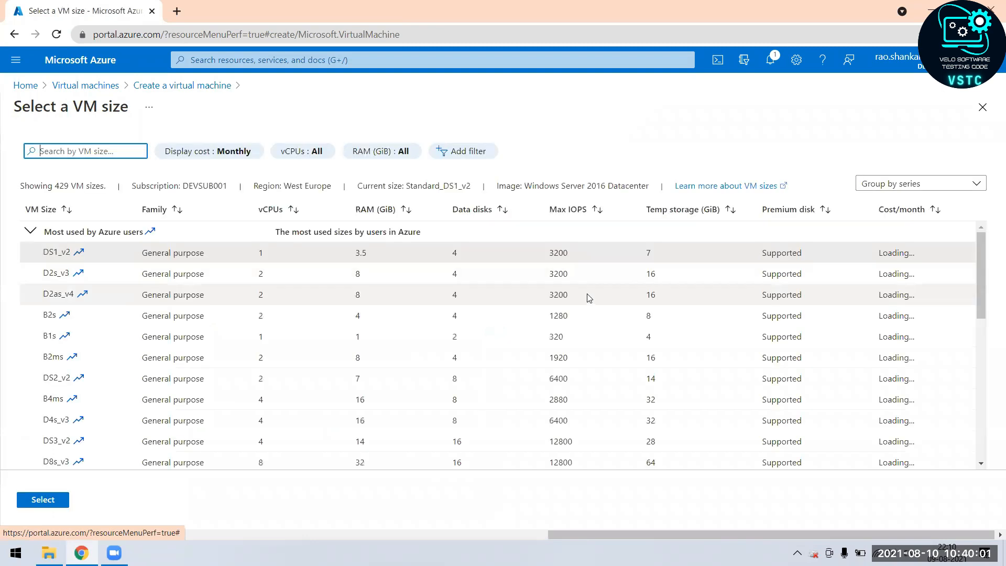
scroll(424, 313, down, 10)
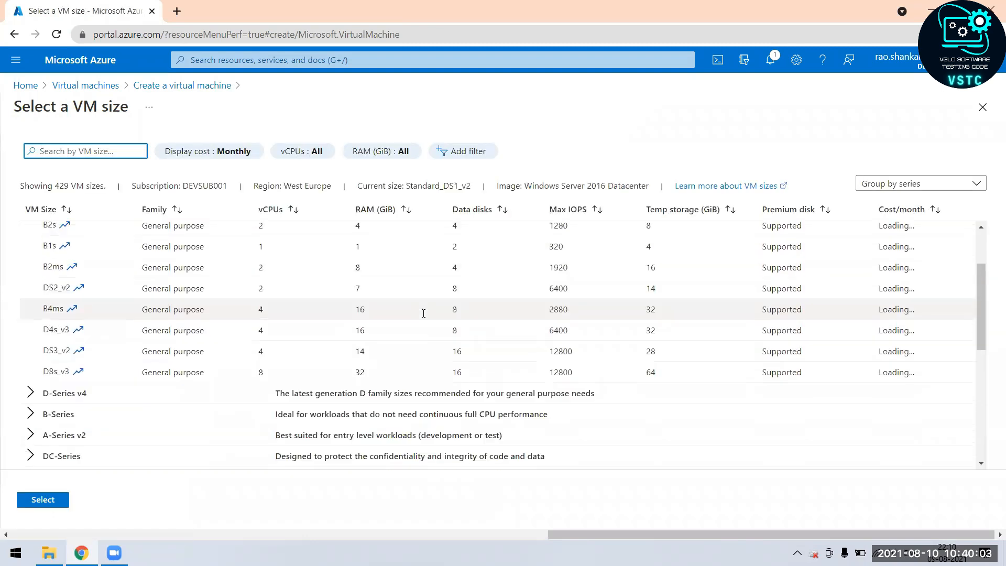
scroll(423, 313, up, 4)
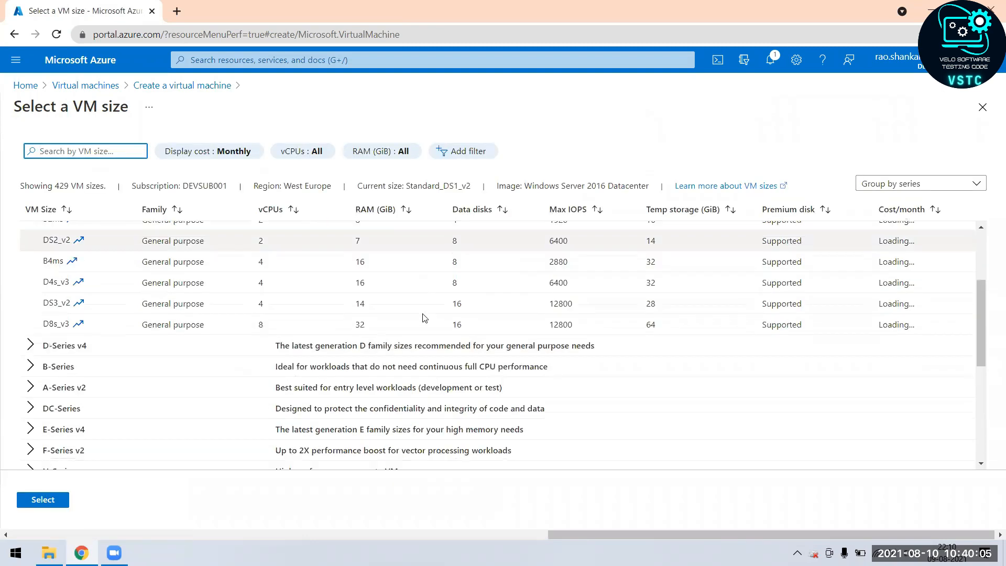
scroll(243, 338, down, 4)
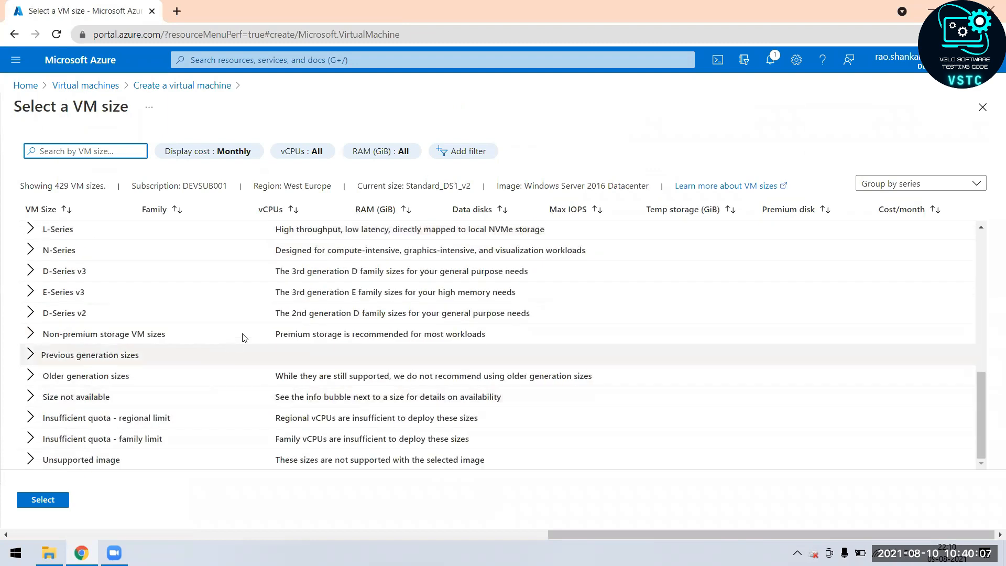
scroll(243, 338, up, 2)
scroll(242, 338, up, 3)
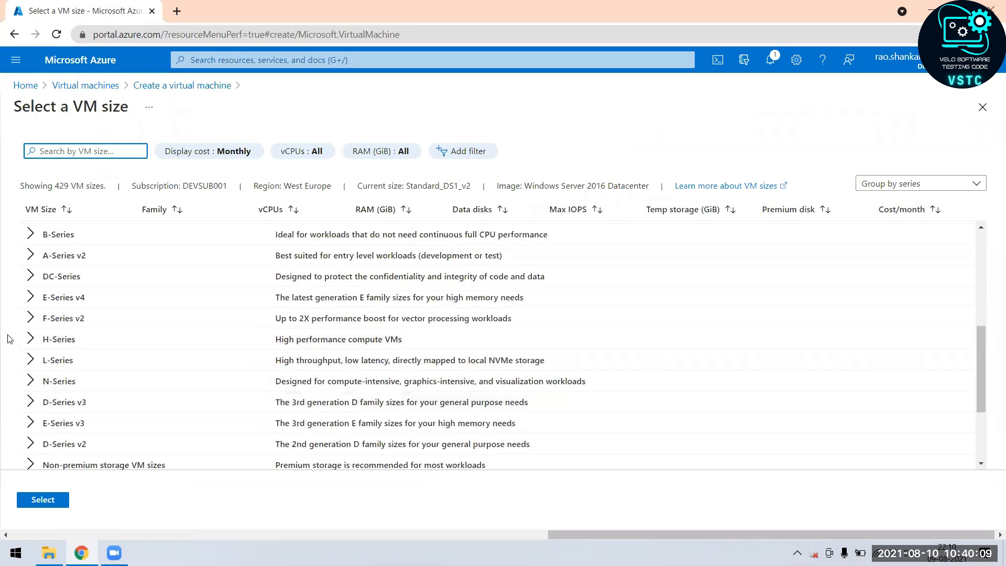
- Expand the H-Series group and examine the specifications and monthly cost of the H8m size
click(29, 339)
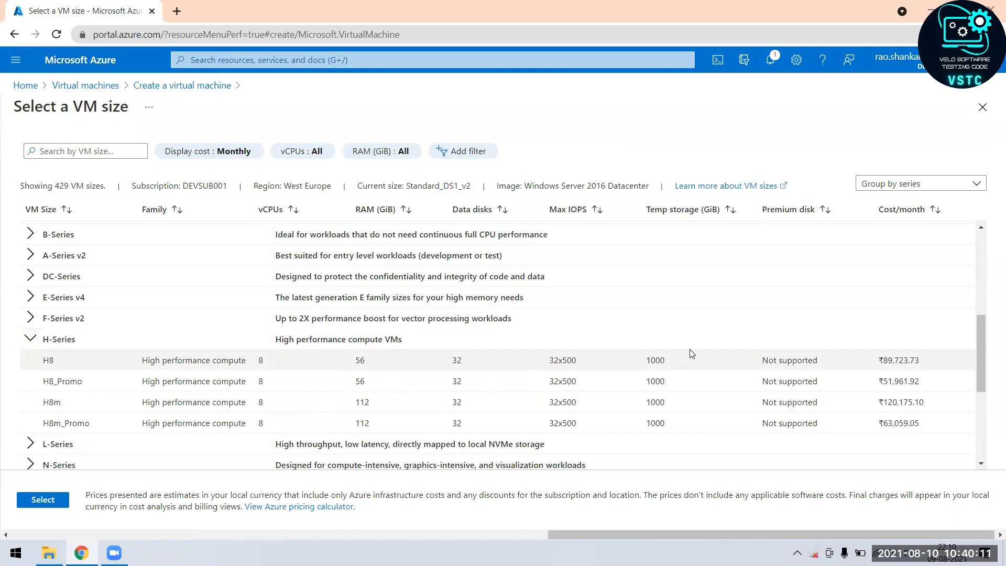
click(933, 402)
drag(925, 402, 140, 402)
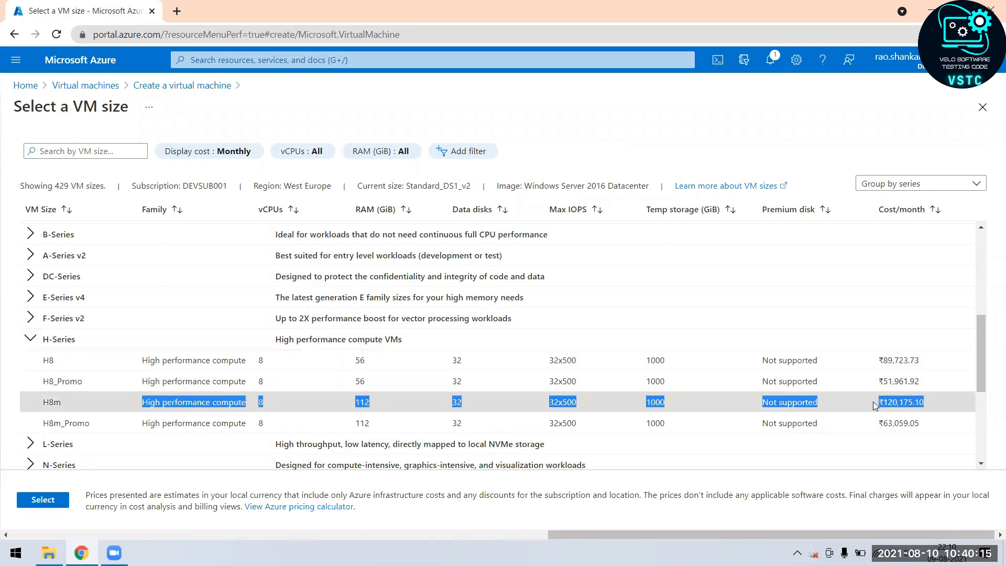
click(305, 404)
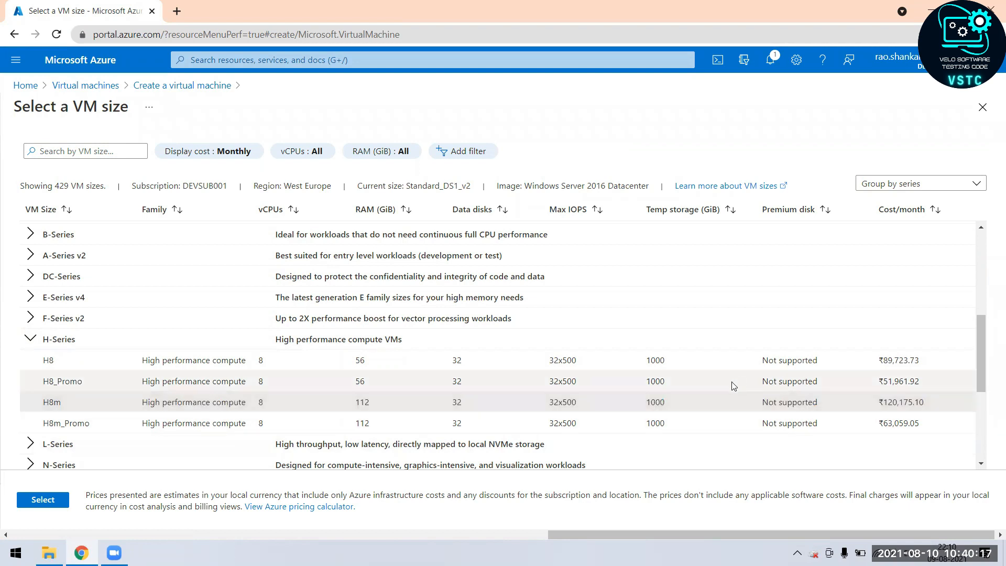
- Compare the data disk limits of the DS1_v2 and B1s sizes among the sizes most used by Azure users
scroll(733, 386, up, 1)
scroll(734, 387, up, 3)
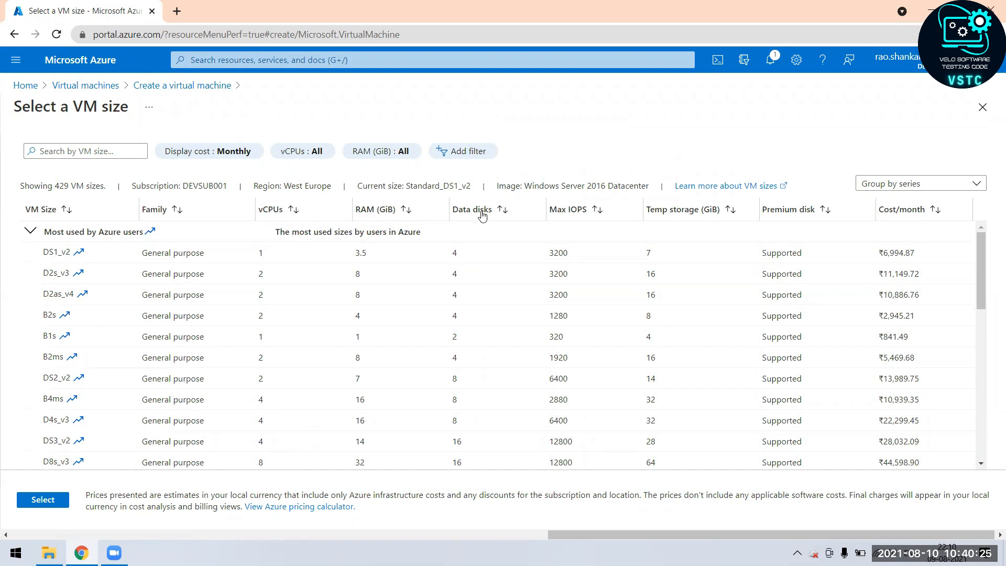
click(463, 257)
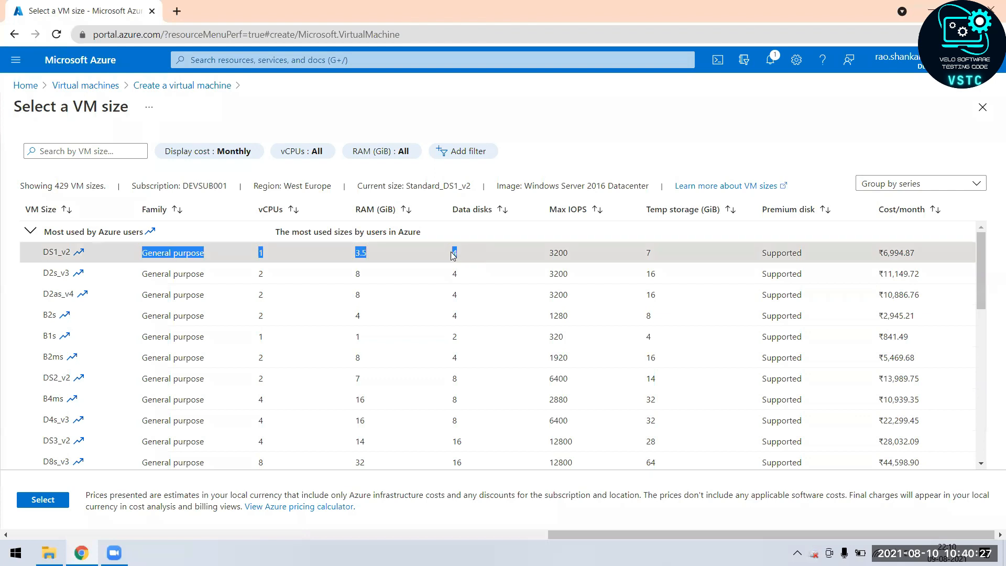
drag(456, 255, 454, 254)
click(456, 255)
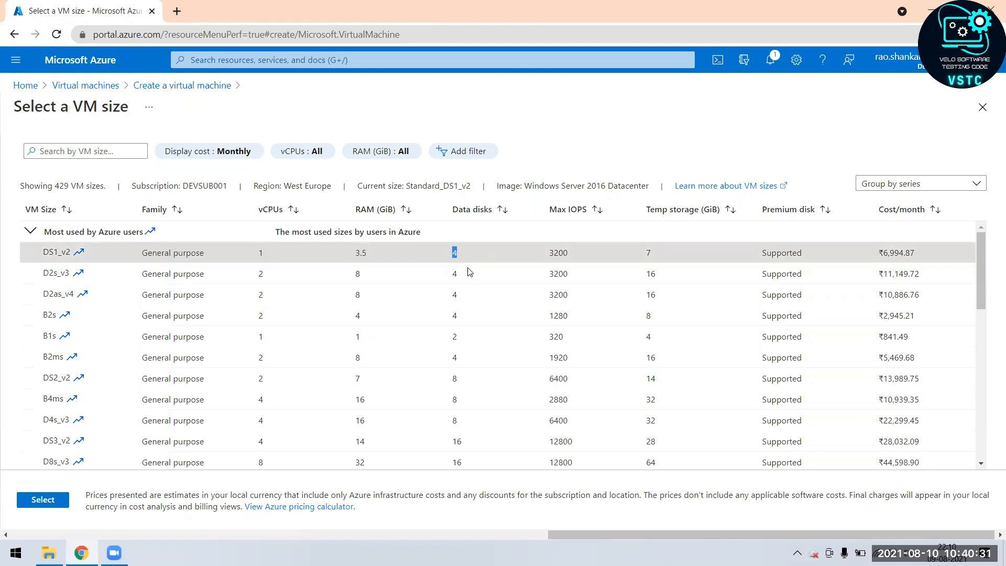
click(467, 338)
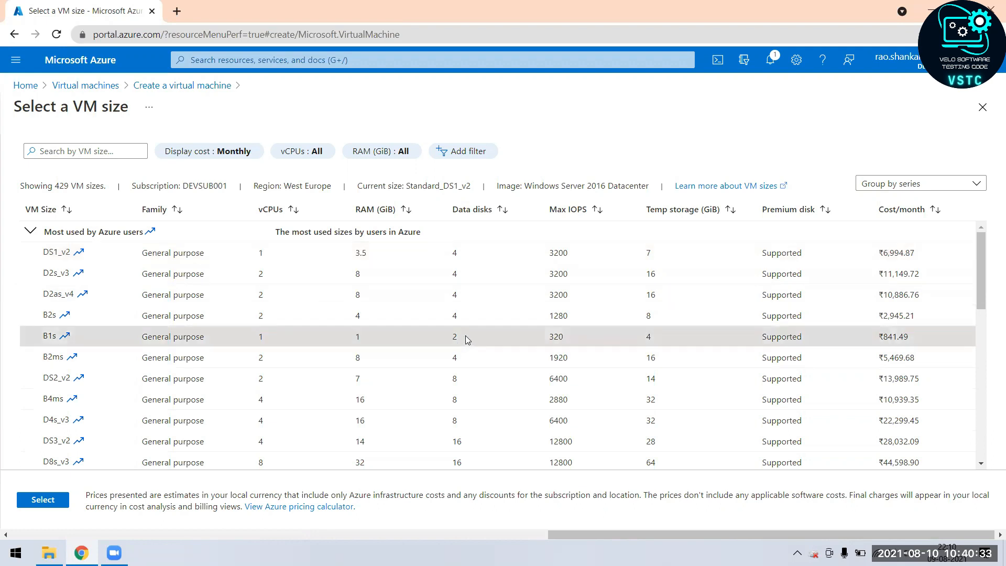
mouse_move(455, 337)
mouse_down()
mouse_move(453, 345)
mouse_move(454, 336)
mouse_up()
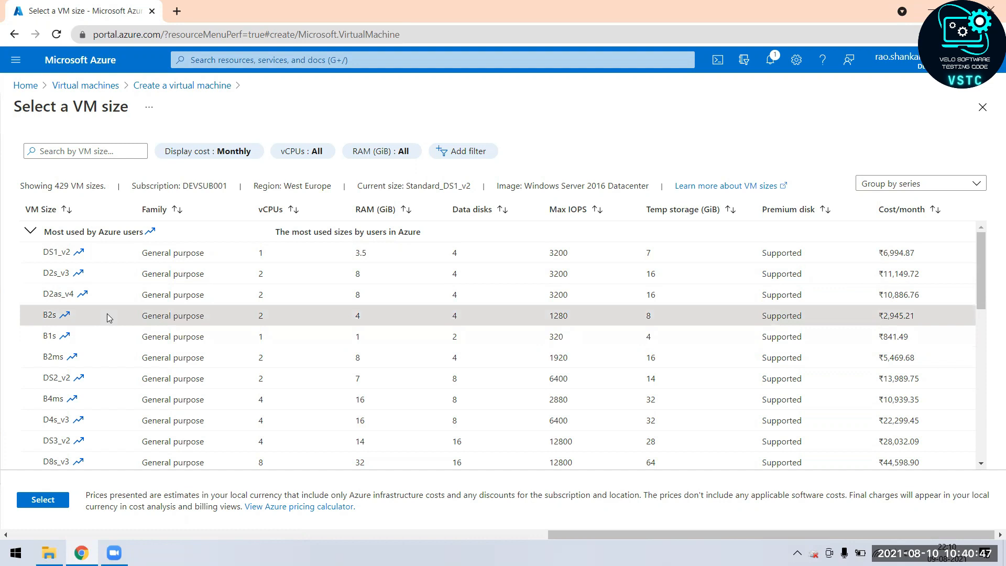
- Choose B2ms as the virtual machine size and confirm the selection
click(112, 357)
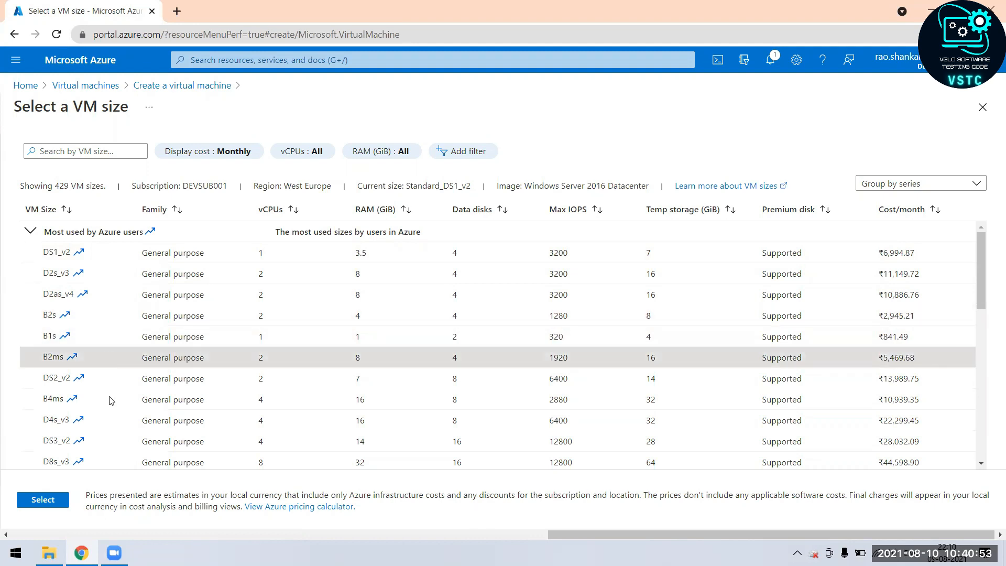
click(42, 500)
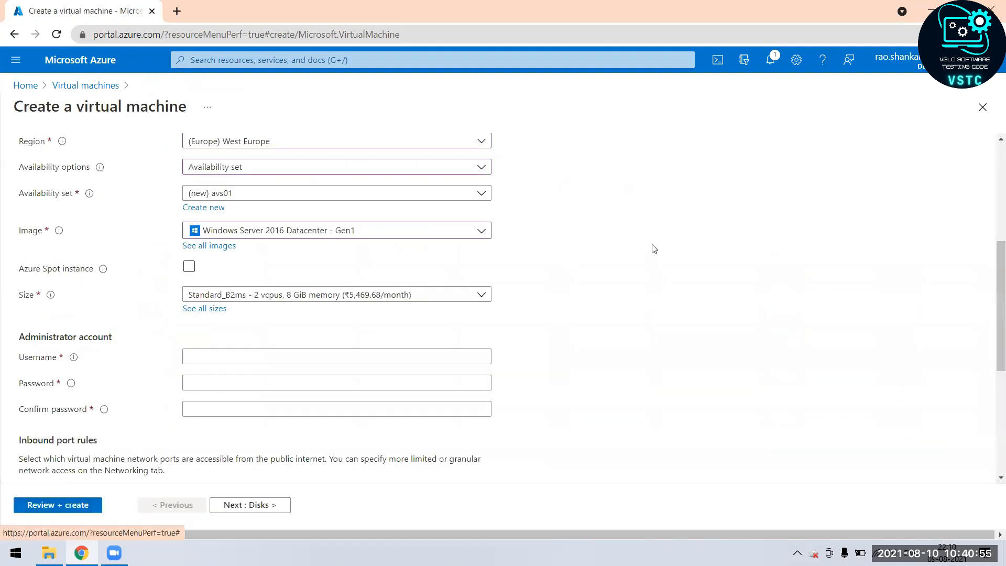
- Set the administrator username to testuser, and enter and confirm the administrator password
click(202, 358)
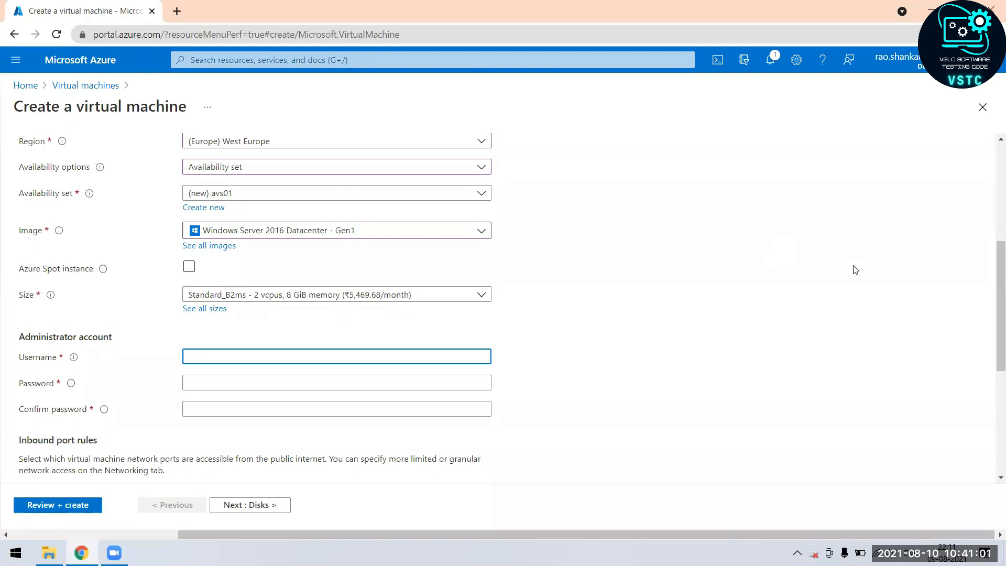
text(testuser)
key(Tab)
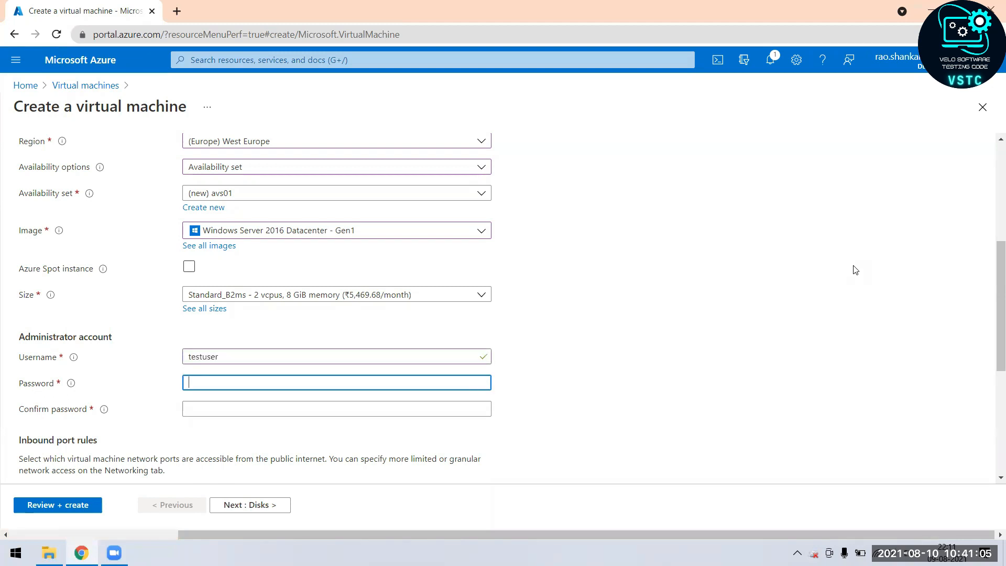
text(Pa•••••••)
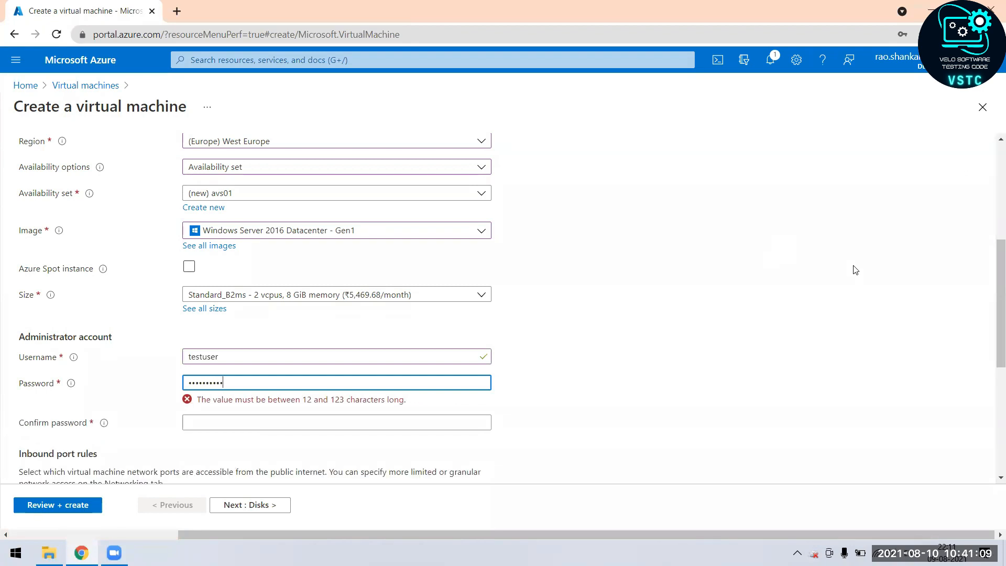
text(•)
key(Tab)
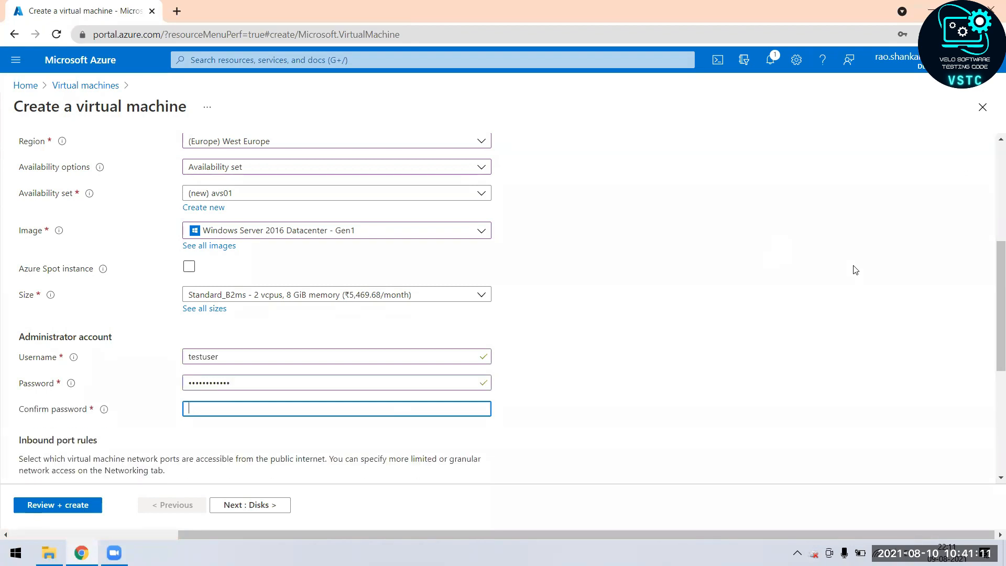
text(•••••••••••)
scroll(650, 338, down, 3)
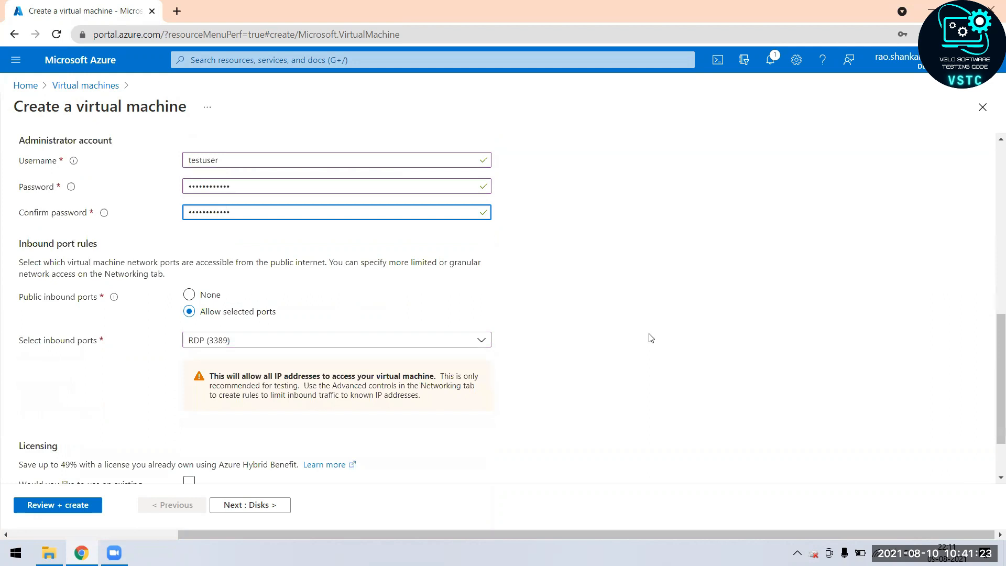
- Try setting the public inbound ports to None, and review the virtual machine name and instance details
scroll(651, 338, up, 1)
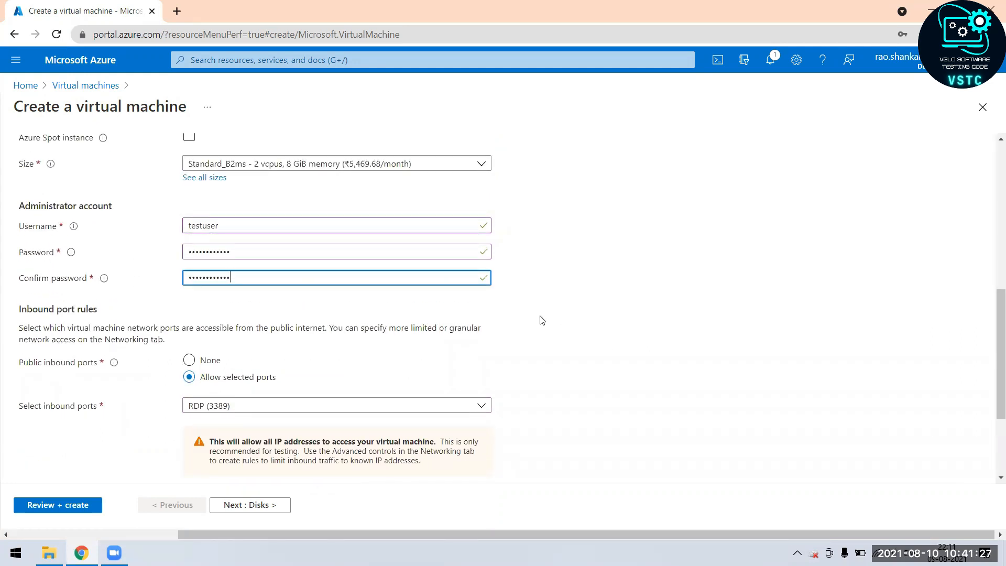
drag(28, 312, 108, 312)
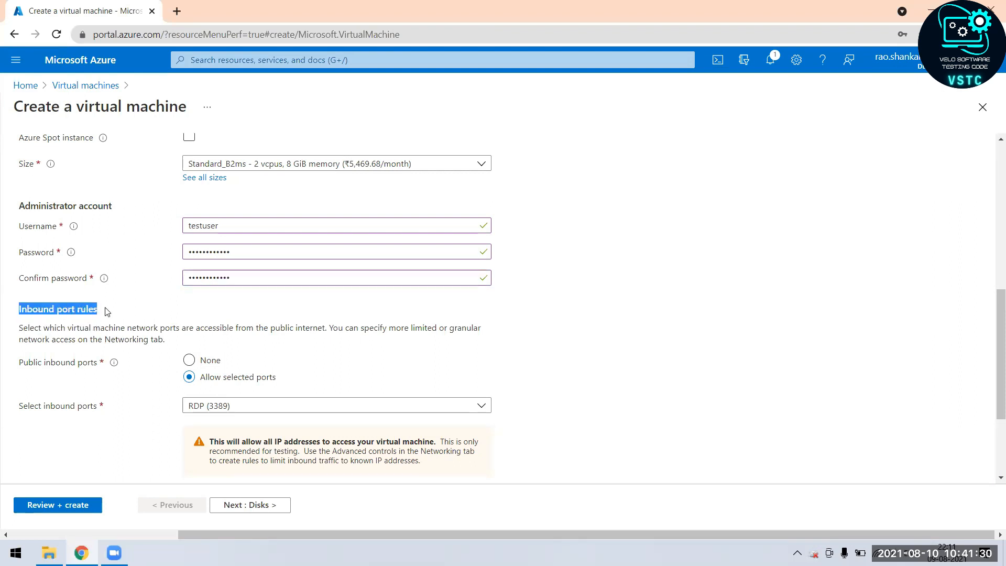
click(203, 321)
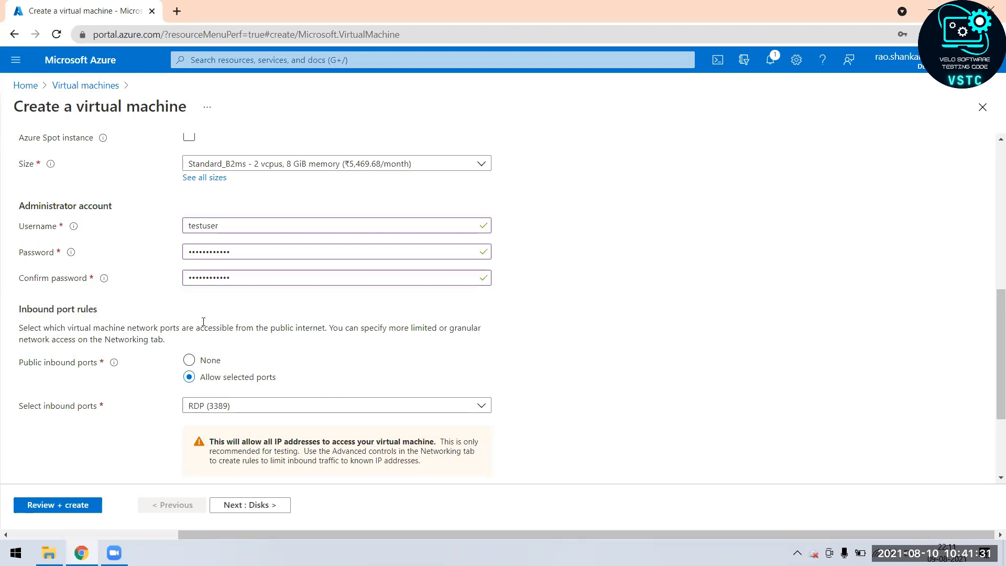
click(189, 360)
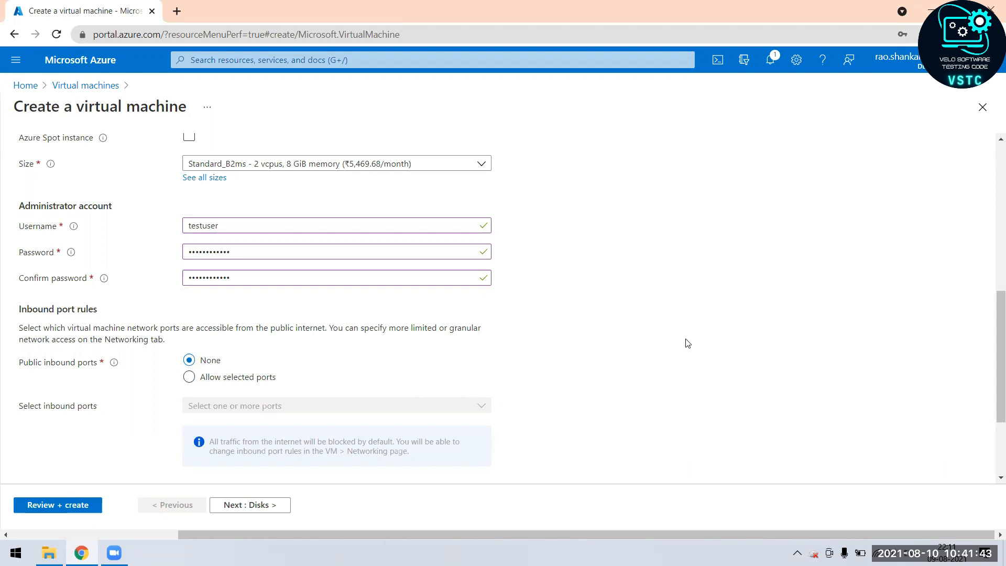
scroll(557, 312, up, 4)
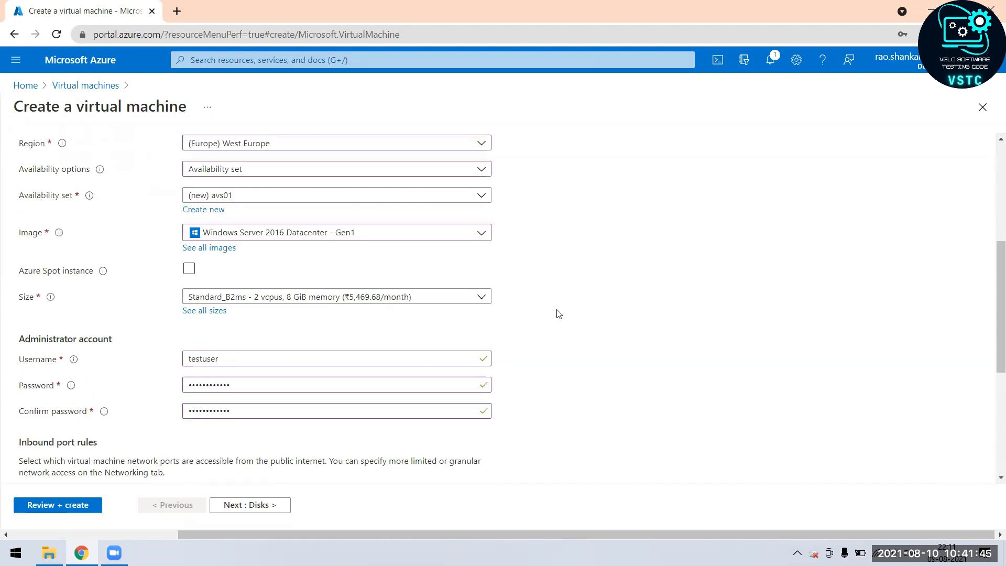
double_click(224, 181)
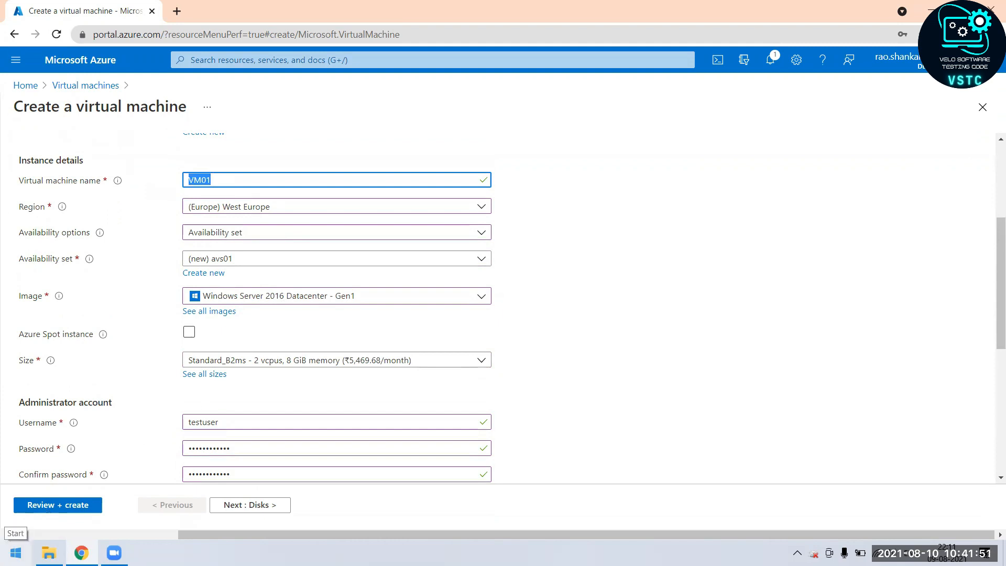
click(698, 291)
scroll(731, 265, down, 5)
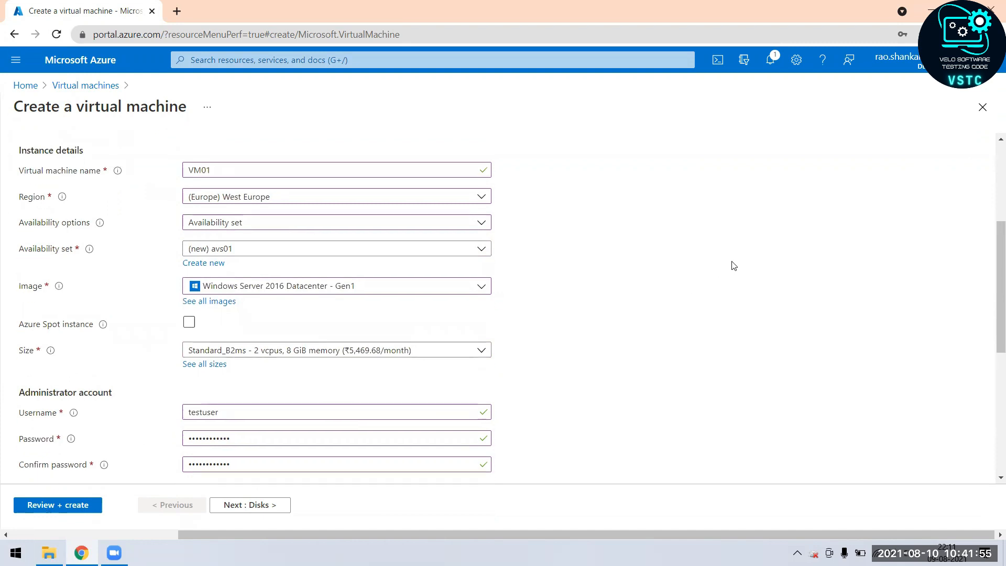
- Allow selected public inbound ports and choose RDP (3389) as the inbound port
click(189, 313)
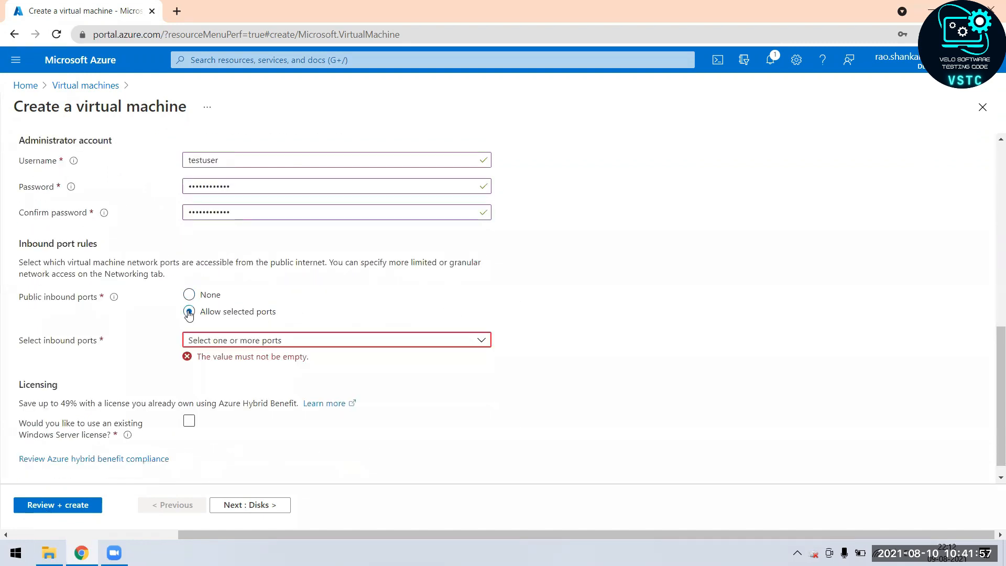
click(482, 342)
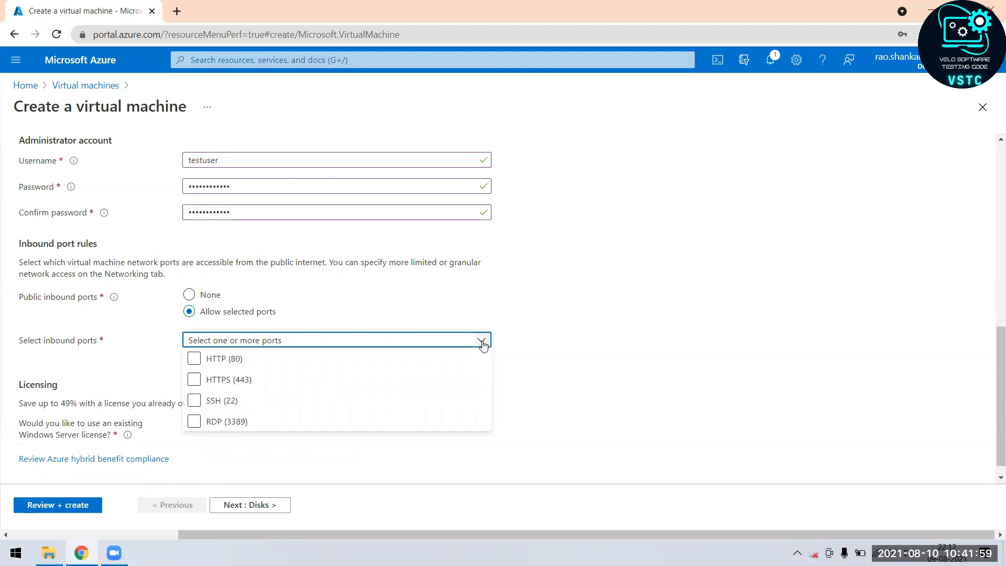
click(194, 422)
click(671, 310)
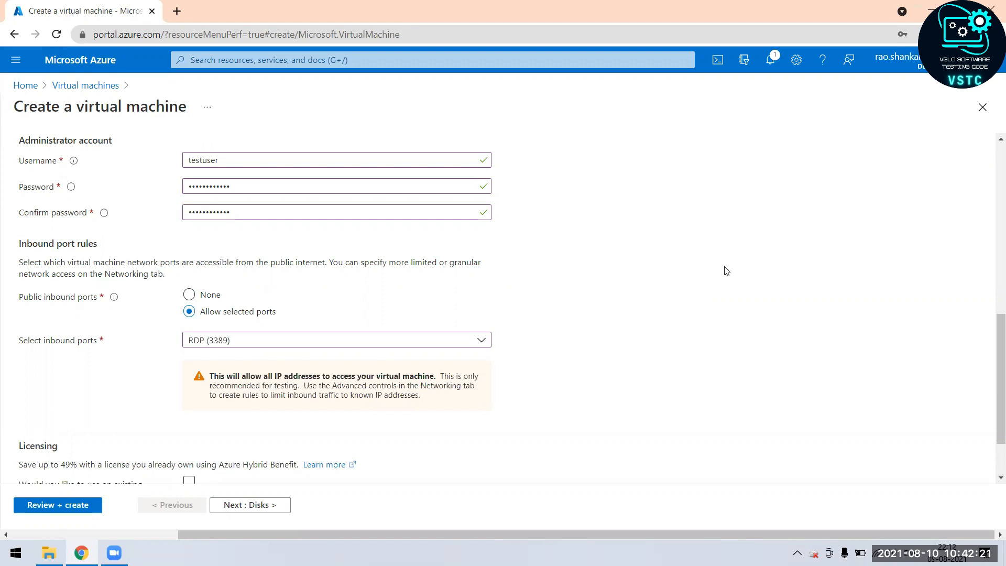
- Check the option to use an existing Windows Server license under Licensing, and proceed to the disk settings
scroll(639, 288, down, 2)
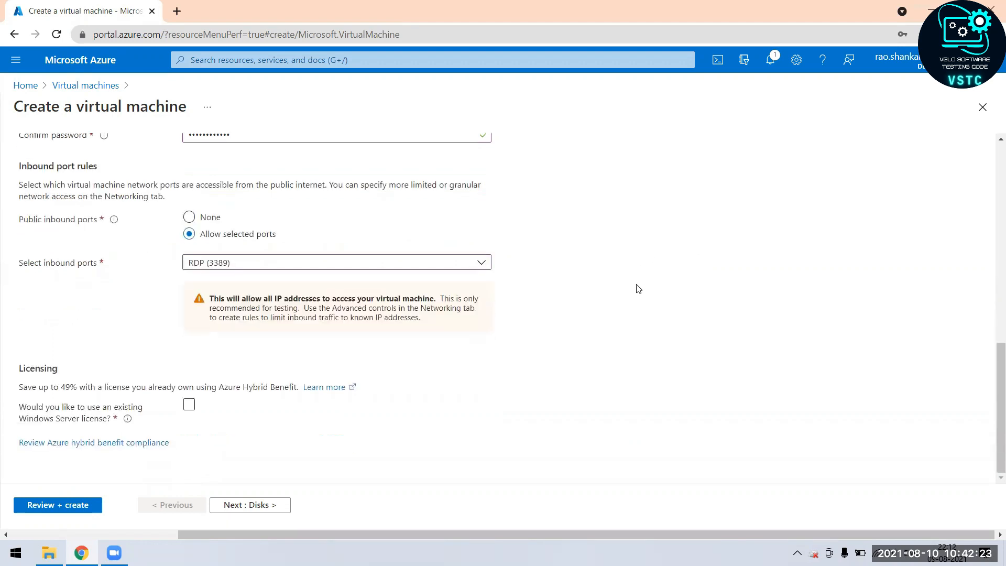
scroll(540, 360, up, 3)
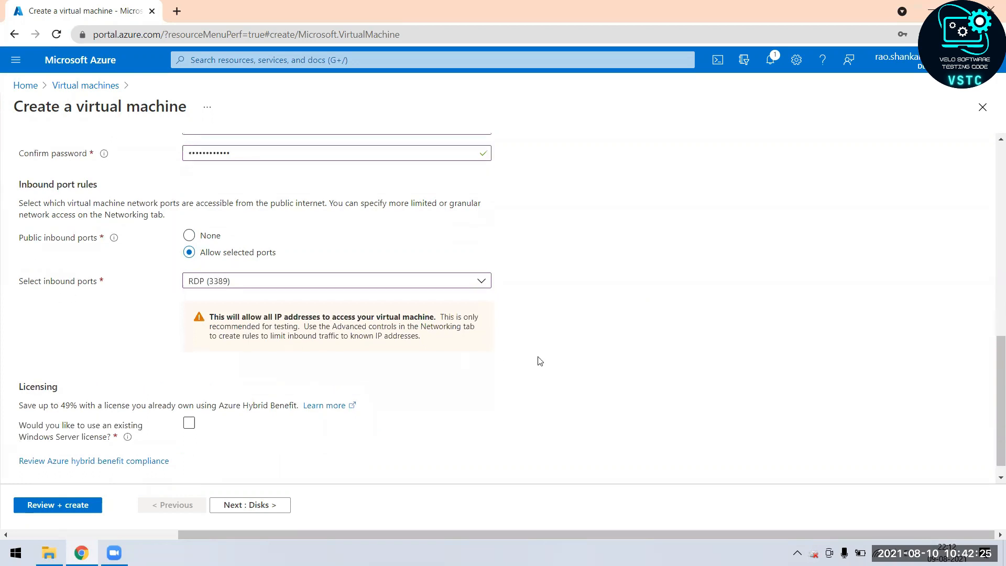
scroll(539, 360, down, 3)
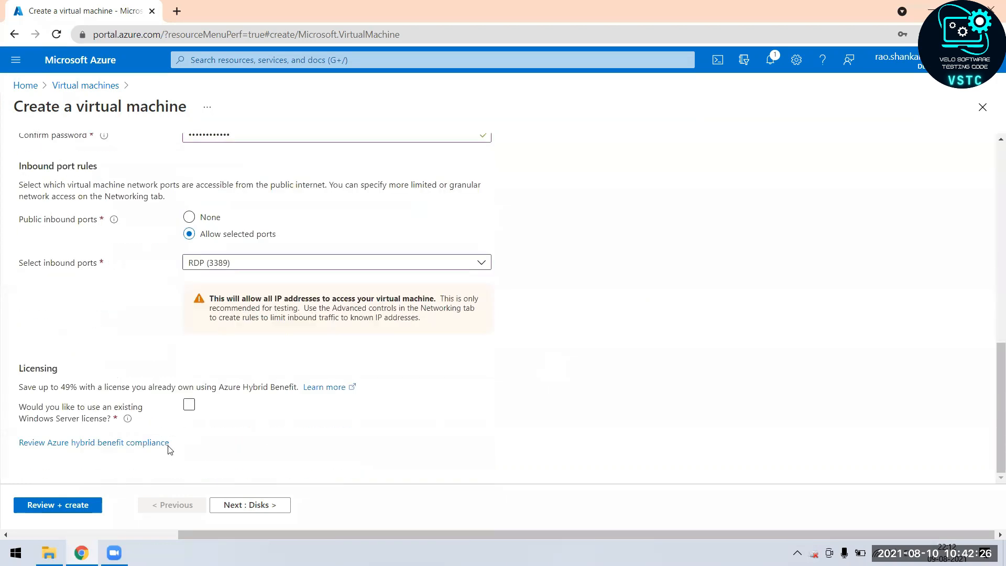
click(186, 407)
click(189, 407)
click(265, 506)
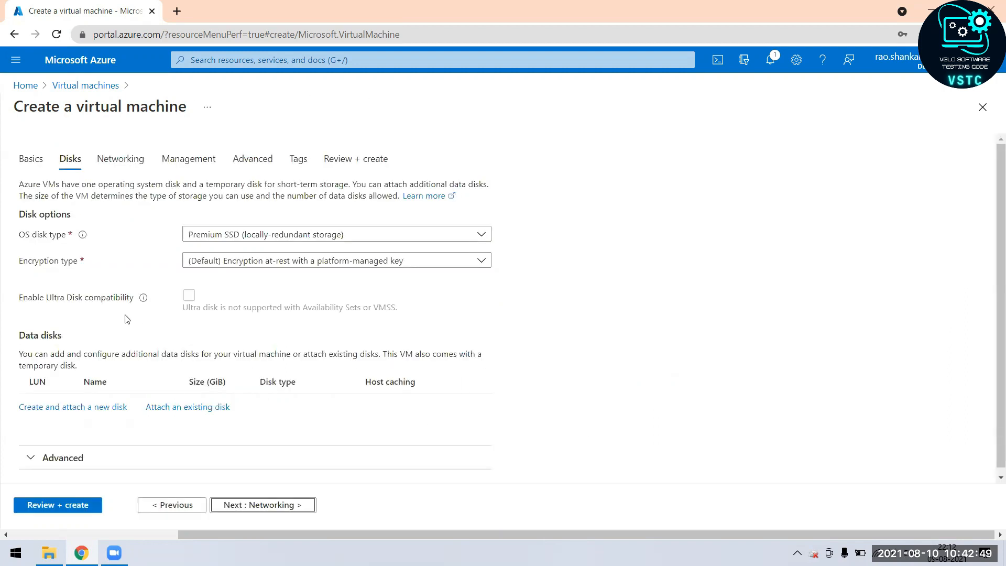
- Examine the available OS disk types and encryption types in the disk options
scroll(181, 310, down, 1)
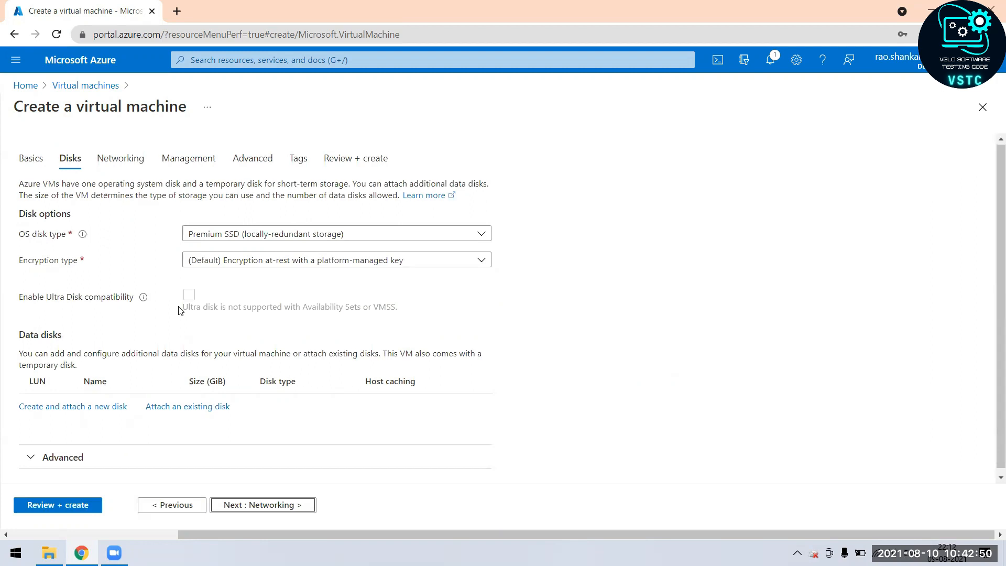
triple_click(35, 214)
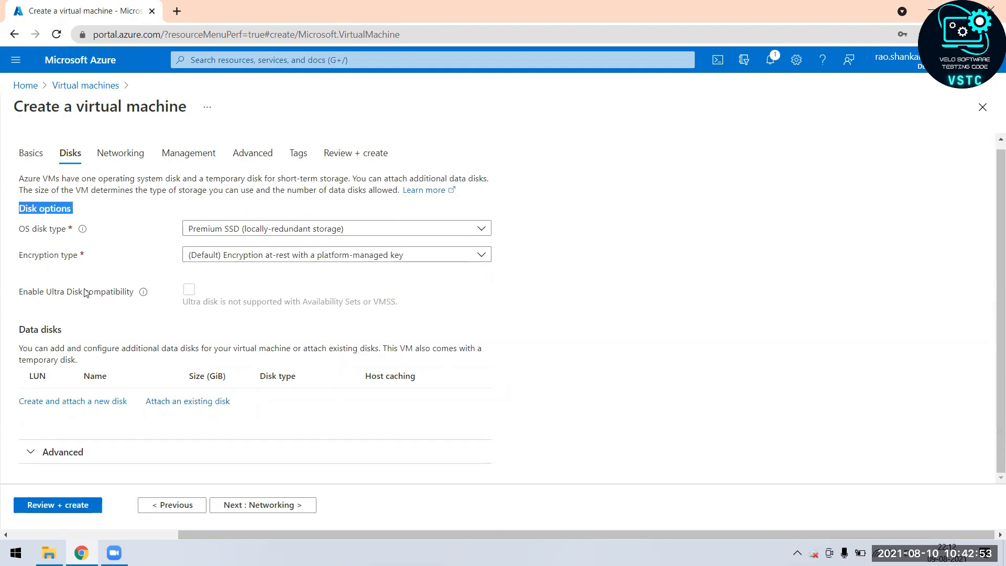
drag(19, 329, 70, 336)
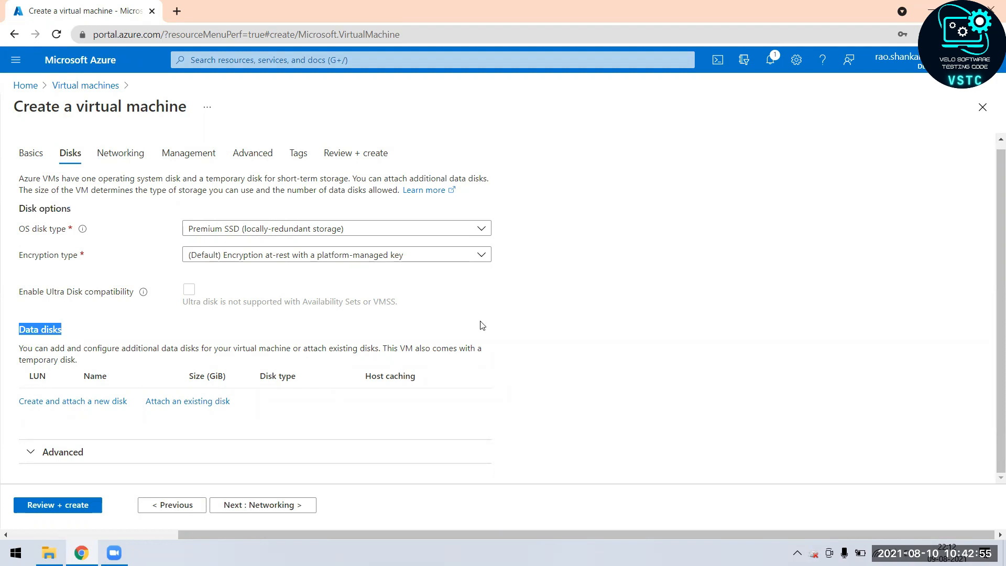
click(589, 280)
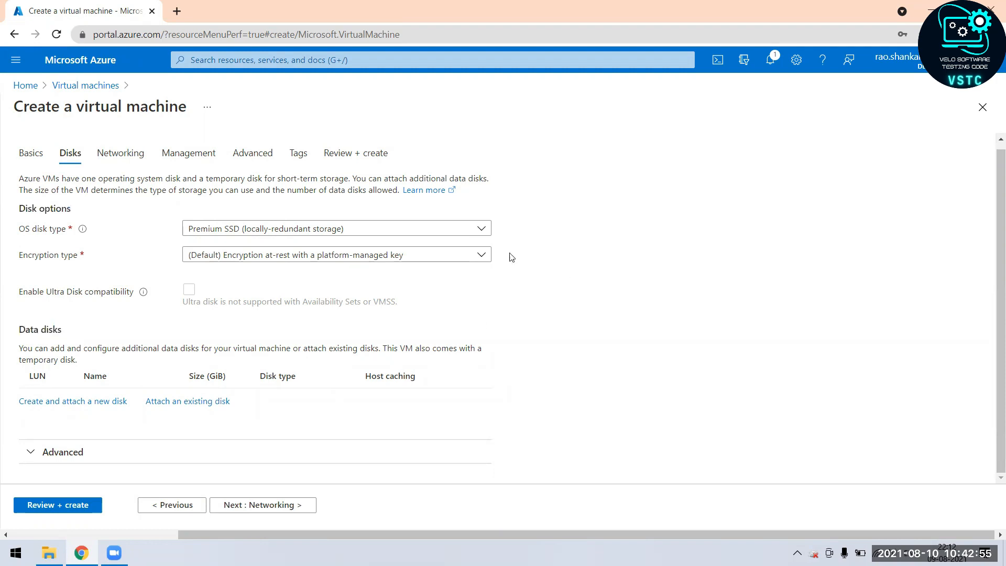
click(481, 231)
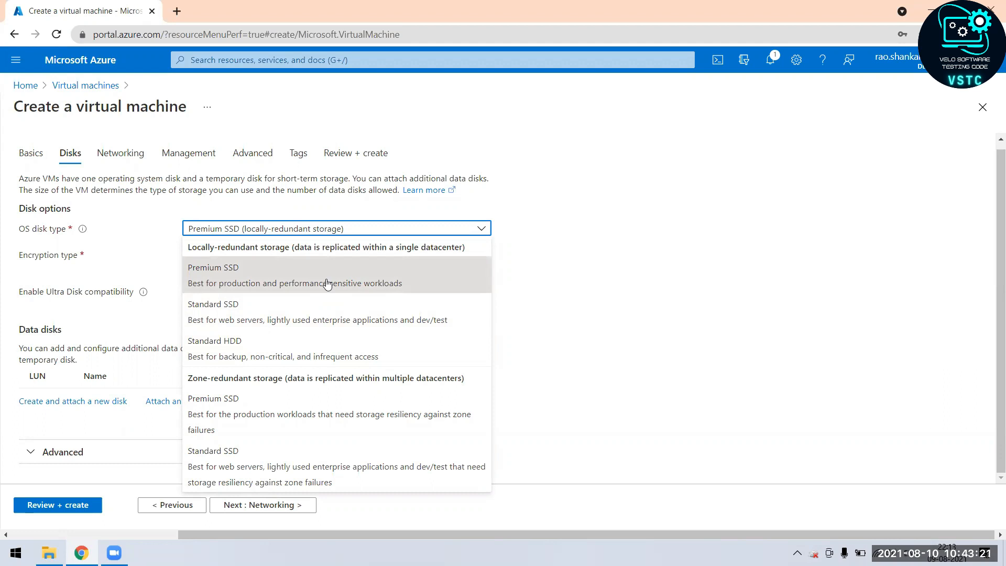
click(642, 287)
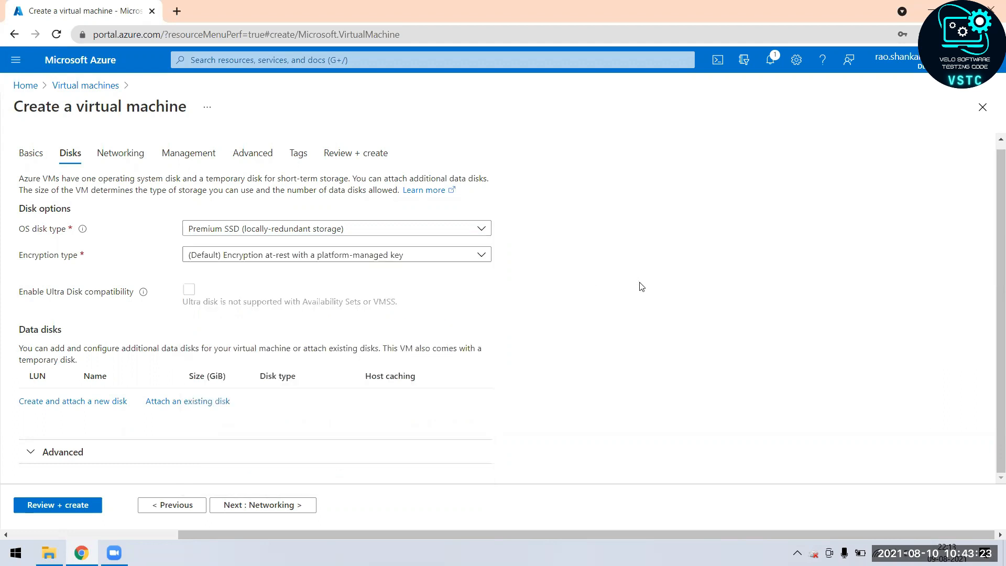
click(481, 256)
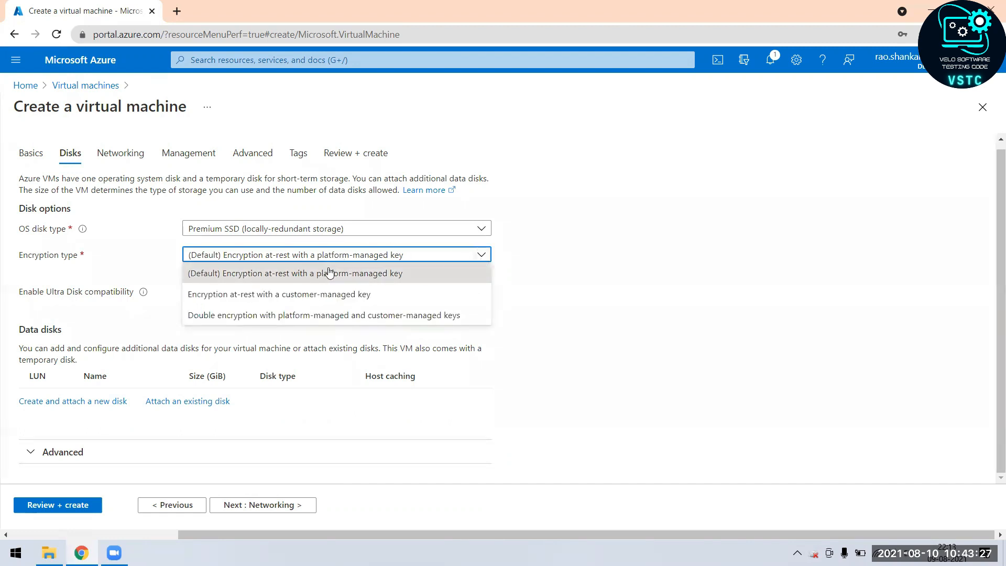
click(631, 265)
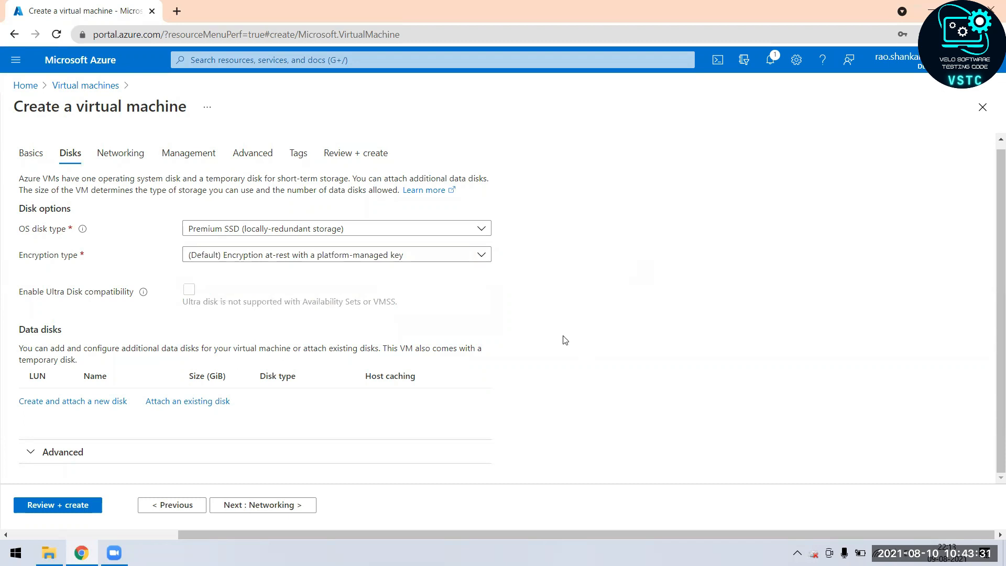
click(487, 231)
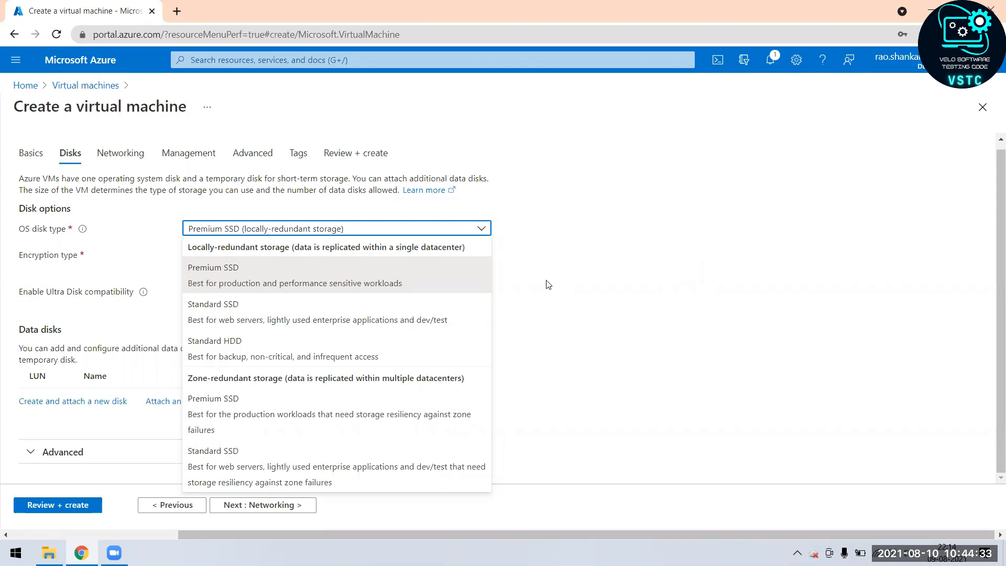
click(649, 287)
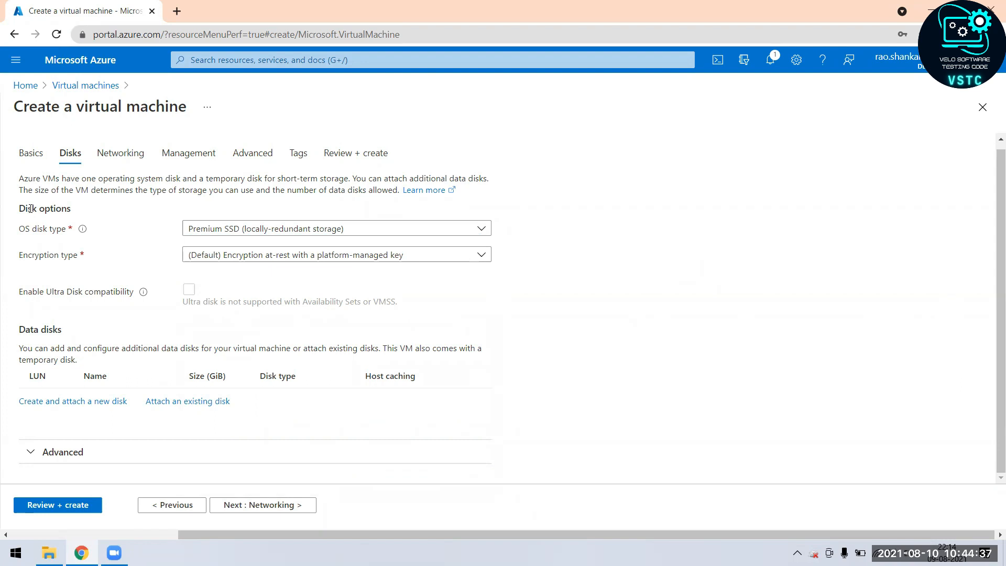
drag(27, 208, 74, 209)
click(669, 287)
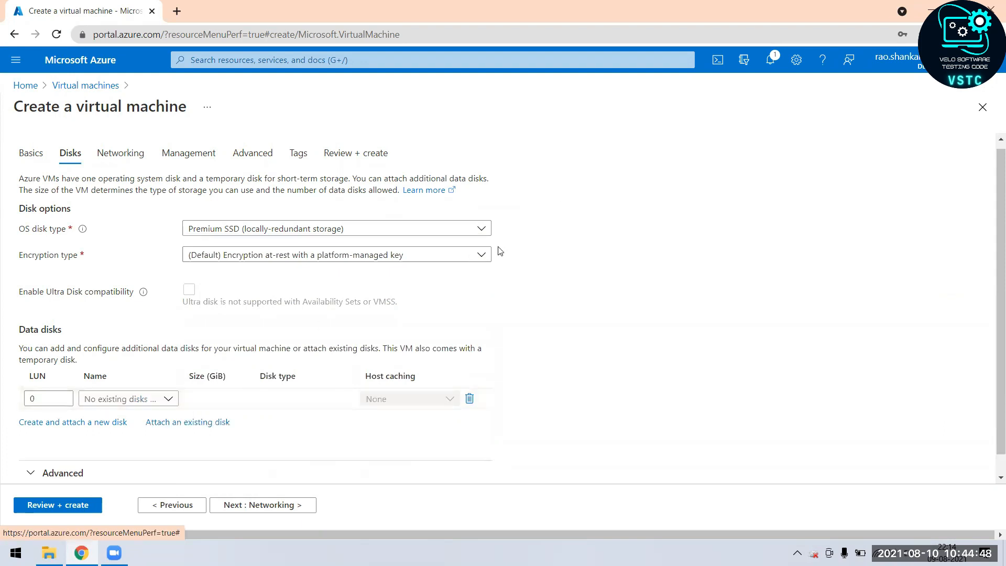
- Check which existing disks can be attached as a data disk, and remove the empty disk entry
click(166, 400)
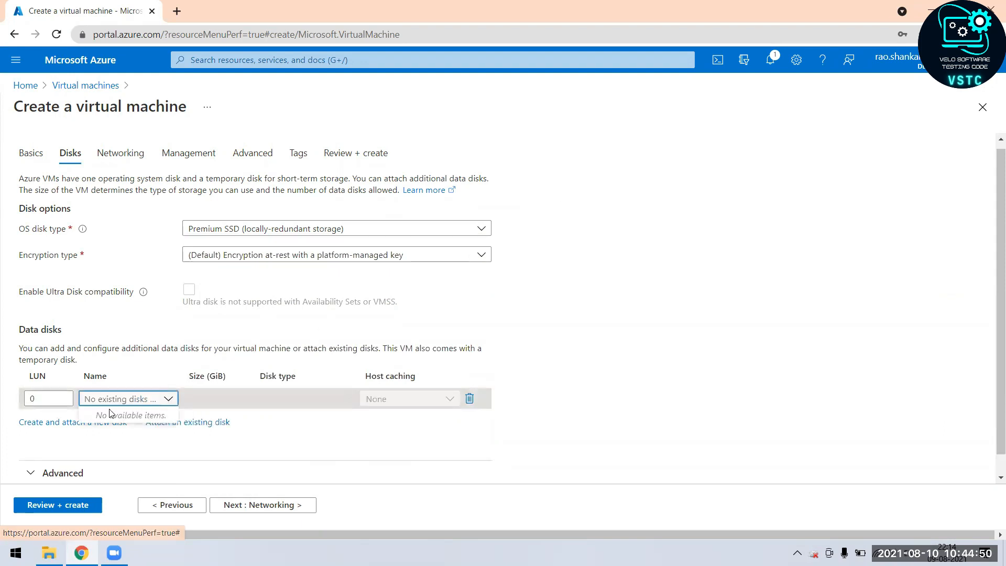
click(694, 350)
click(469, 399)
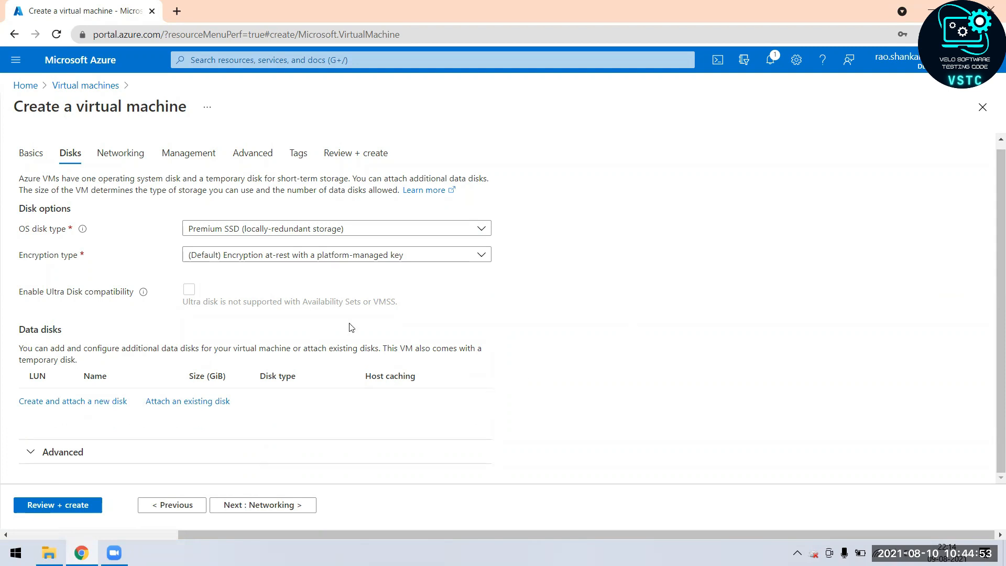
- Create and attach a new empty 8 GiB Premium SSD data disk, keeping the default platform-managed key encryption
click(77, 402)
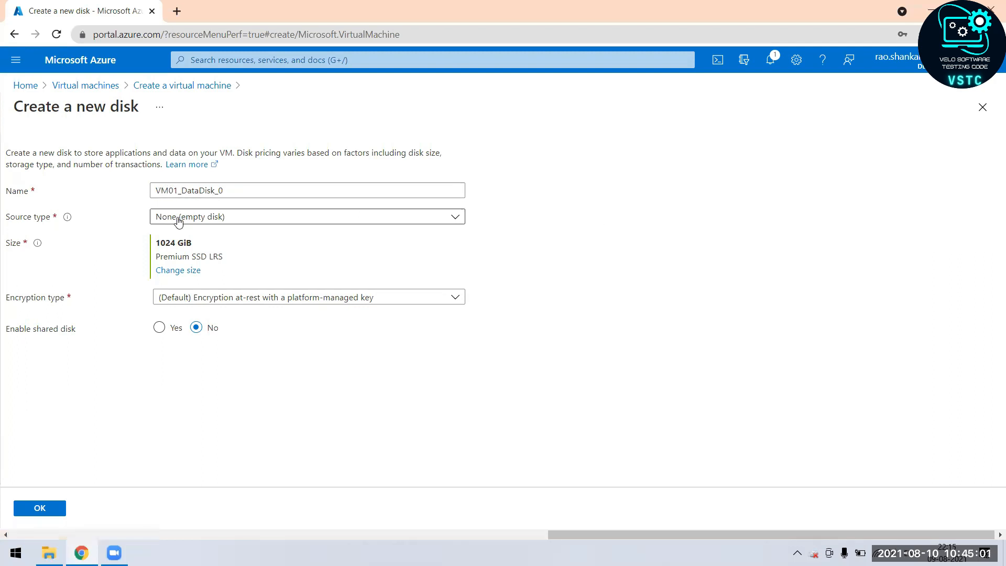
click(185, 271)
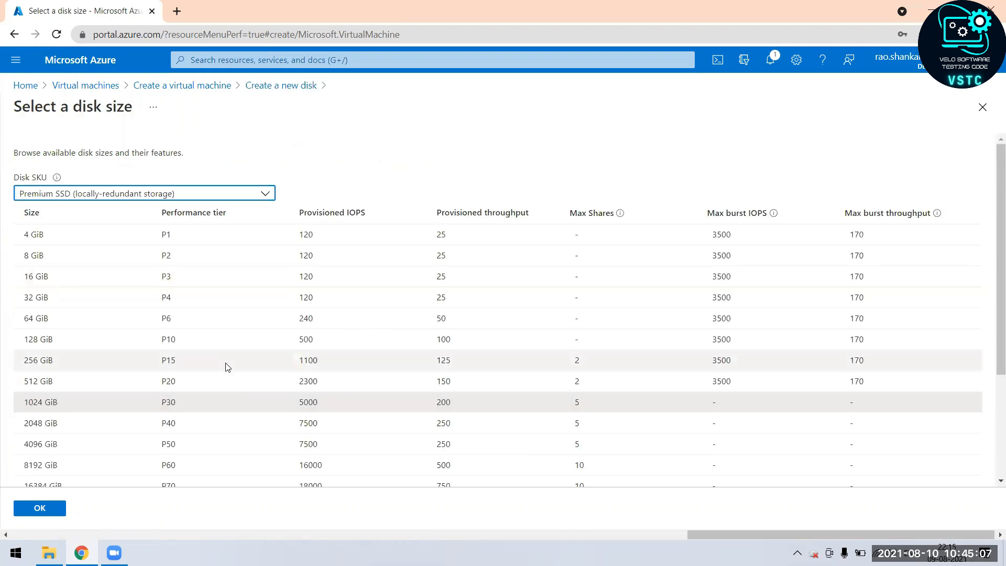
click(128, 258)
click(26, 511)
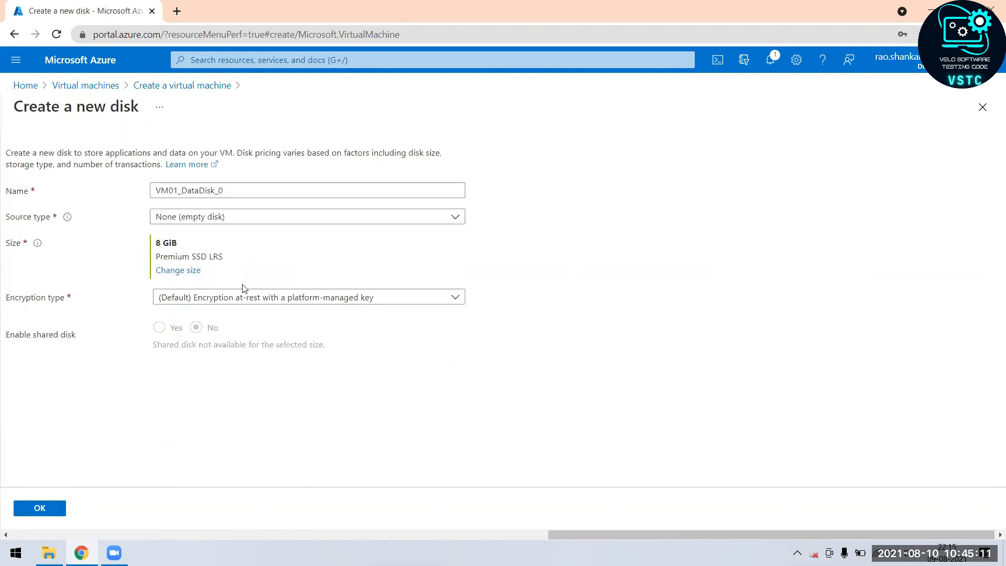
click(455, 295)
click(555, 276)
click(32, 505)
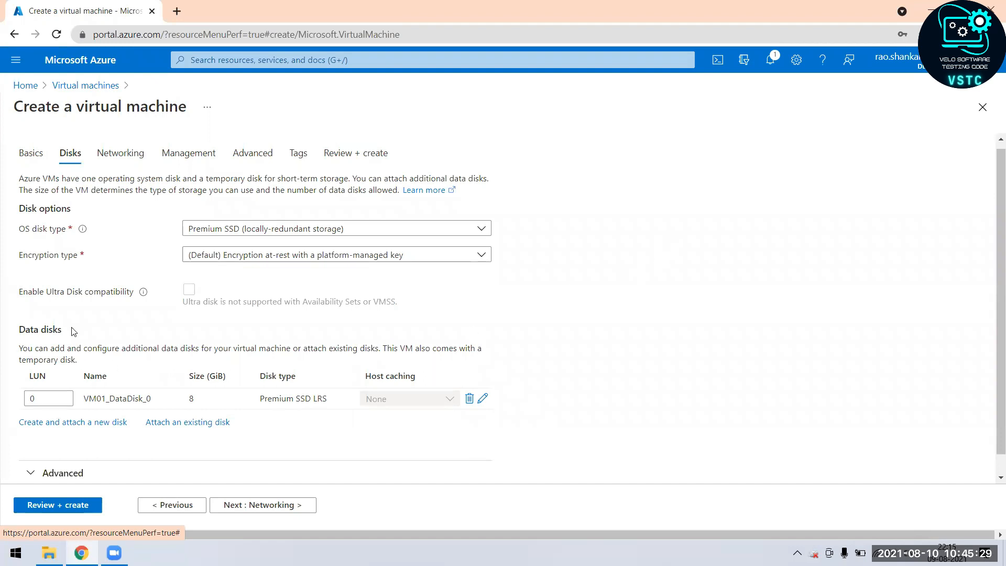
- In the networking settings, try the None and Basic options for the NIC network security group and choose Advanced
click(116, 158)
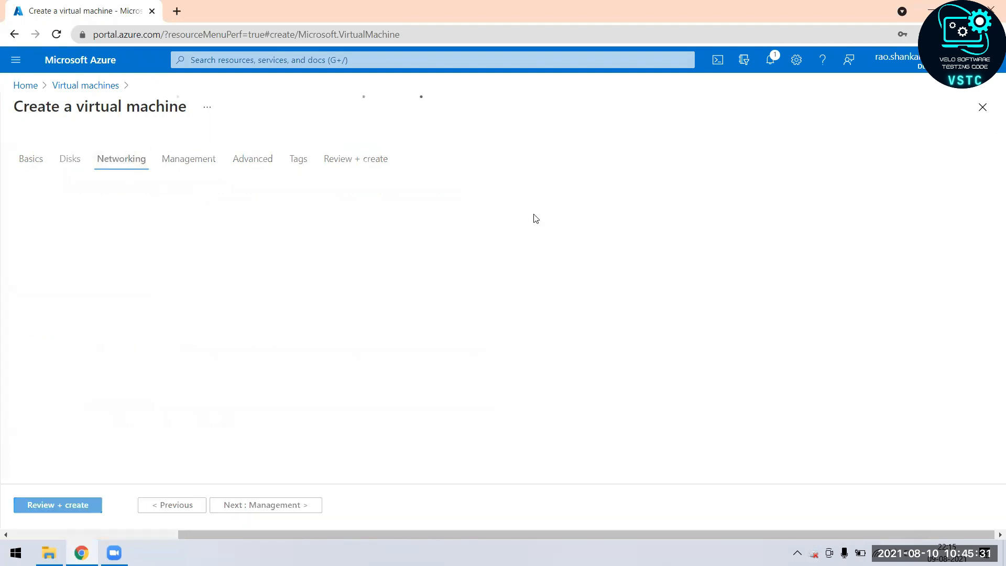
scroll(681, 280, down, 1)
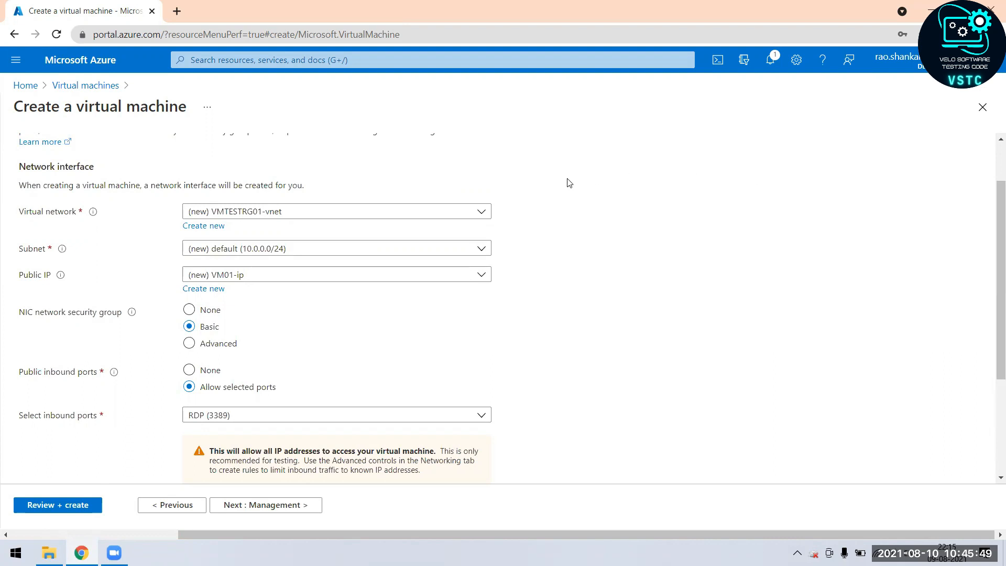
click(191, 311)
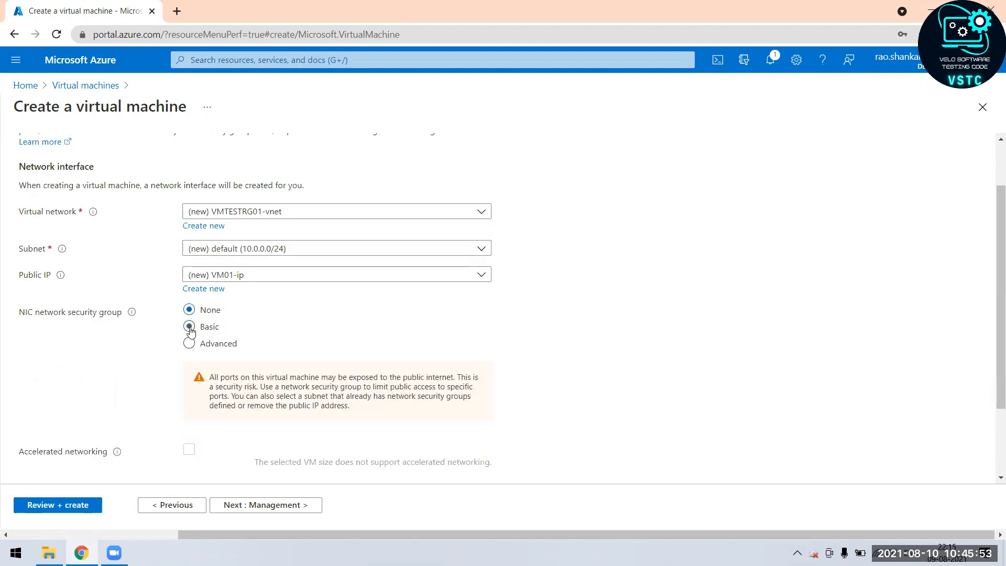
click(191, 328)
click(192, 344)
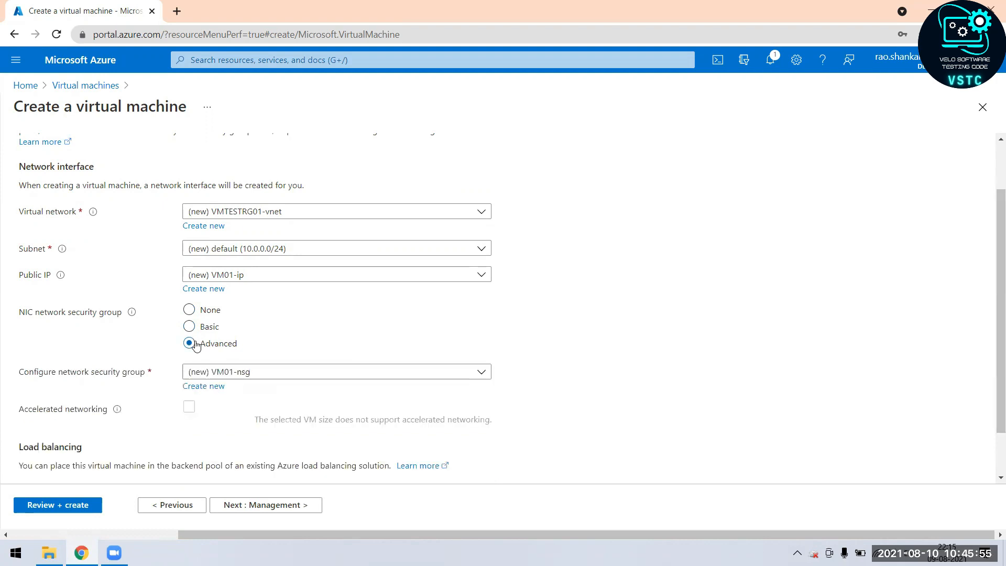
- Set the NIC network security group to Basic and review the inbound port and load balancing settings
click(198, 328)
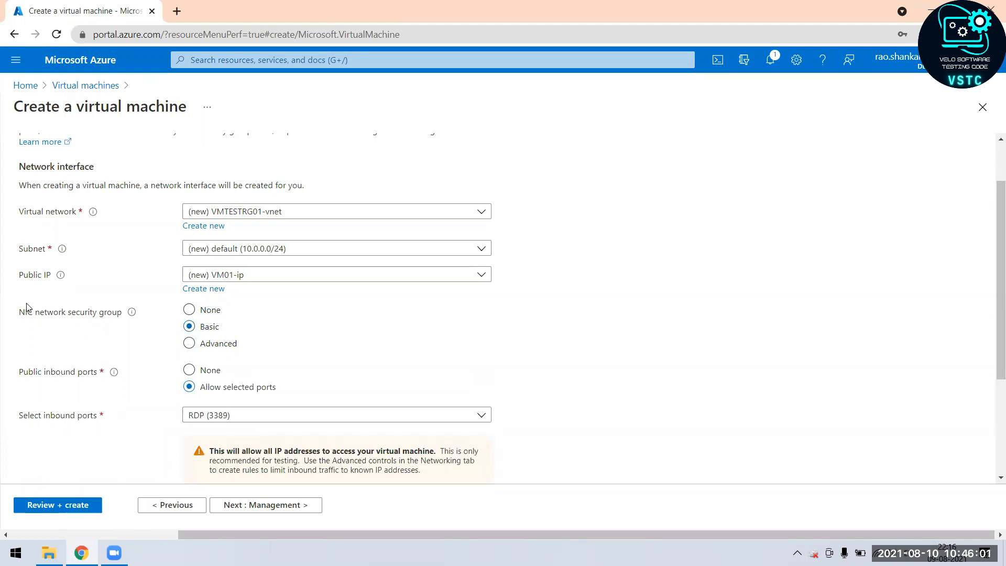
drag(22, 315, 121, 328)
click(750, 329)
scroll(750, 329, down, 1)
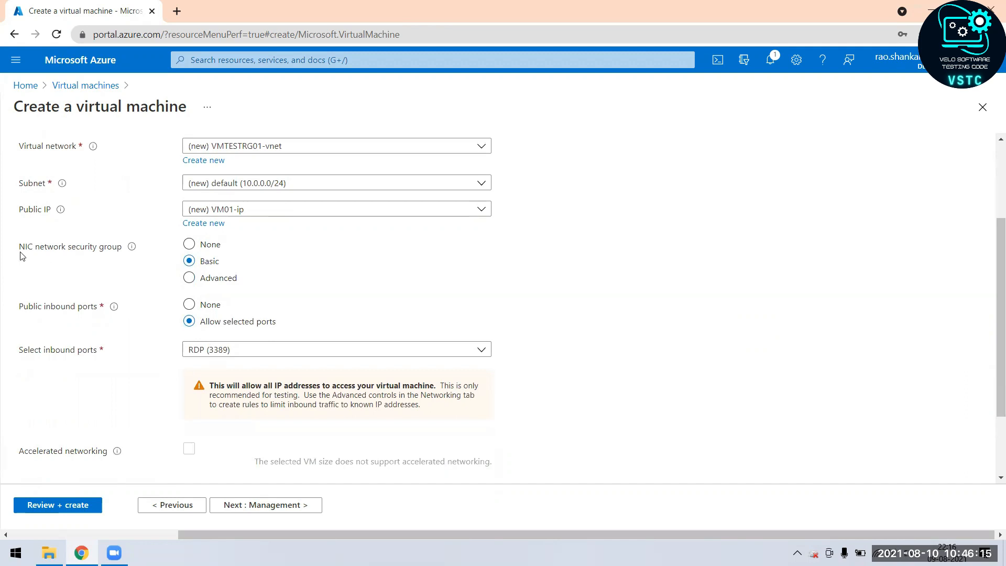
drag(19, 250, 121, 251)
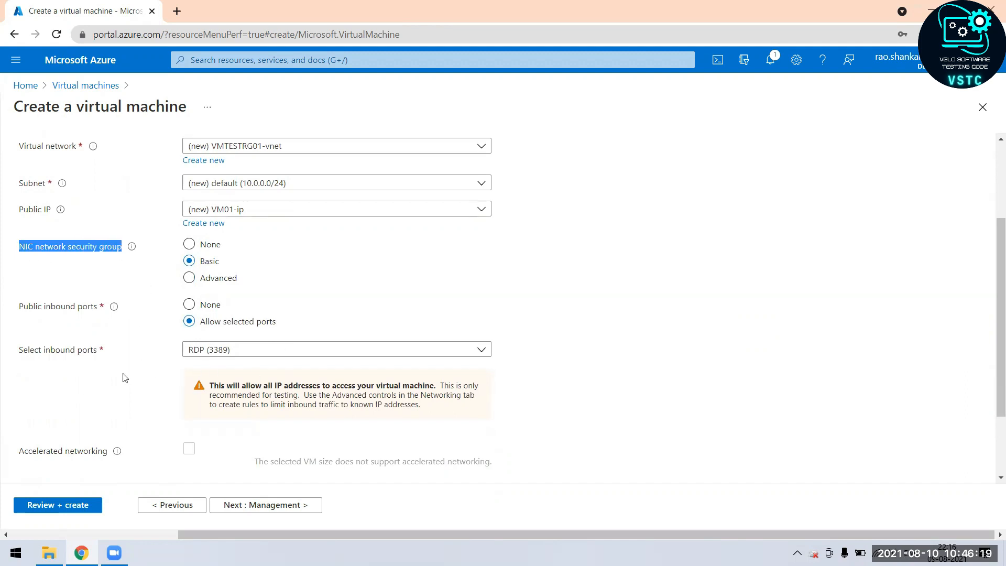
scroll(770, 379, down, 2)
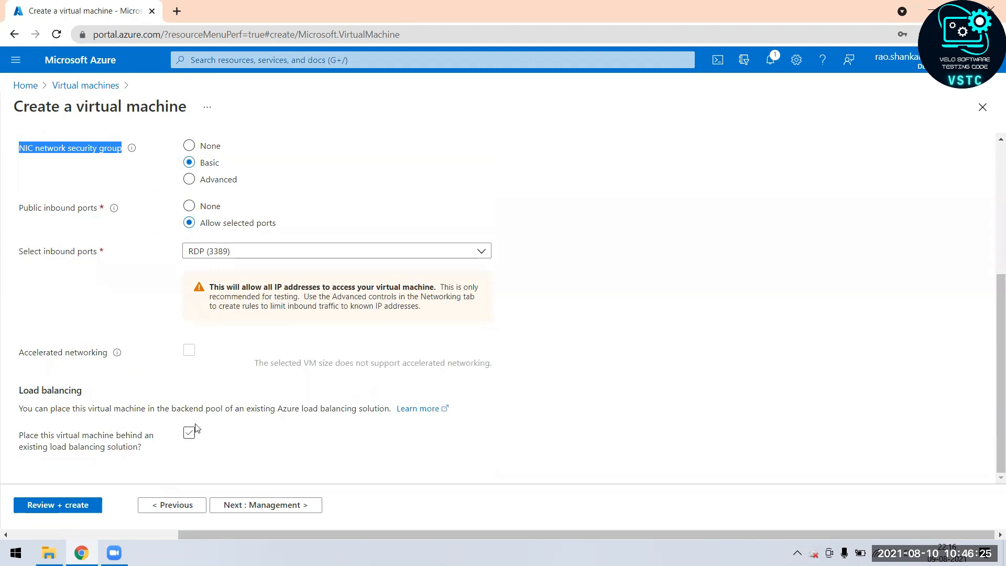
drag(15, 391, 121, 476)
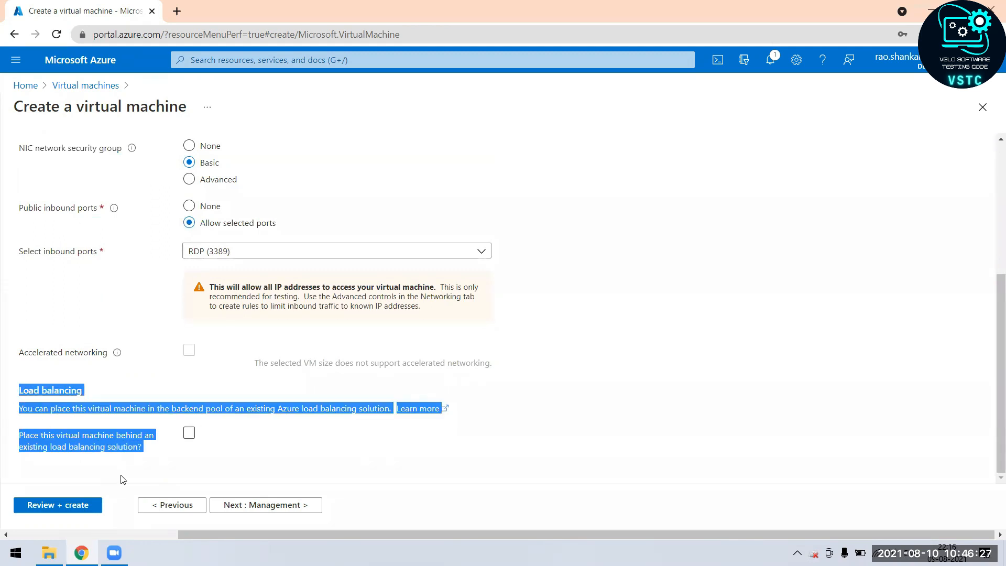
click(500, 417)
scroll(591, 376, up, 5)
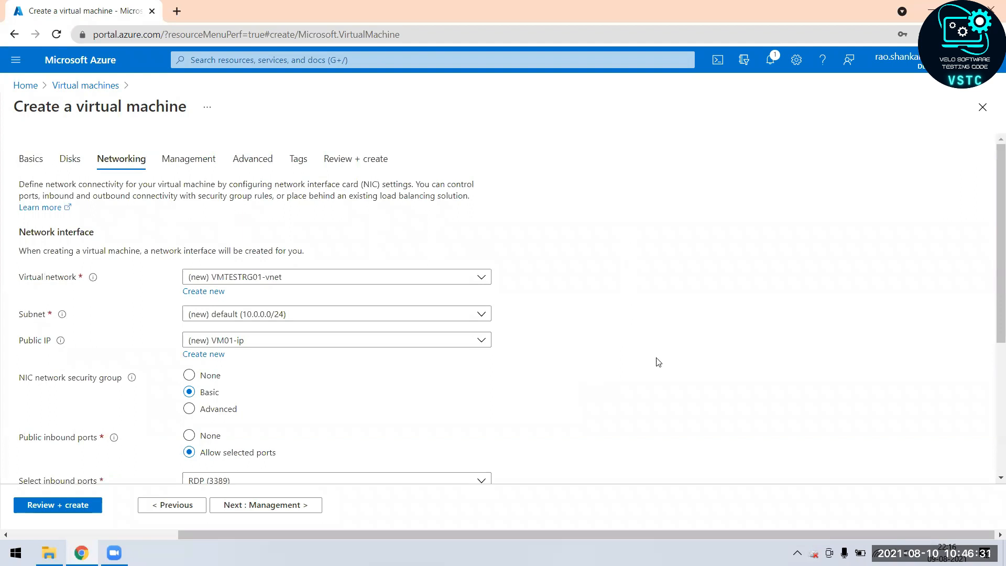
scroll(658, 362, down, 3)
scroll(658, 362, up, 3)
- In the management settings, enable boot diagnostics with a custom storage account and enable OS guest diagnostics
click(189, 159)
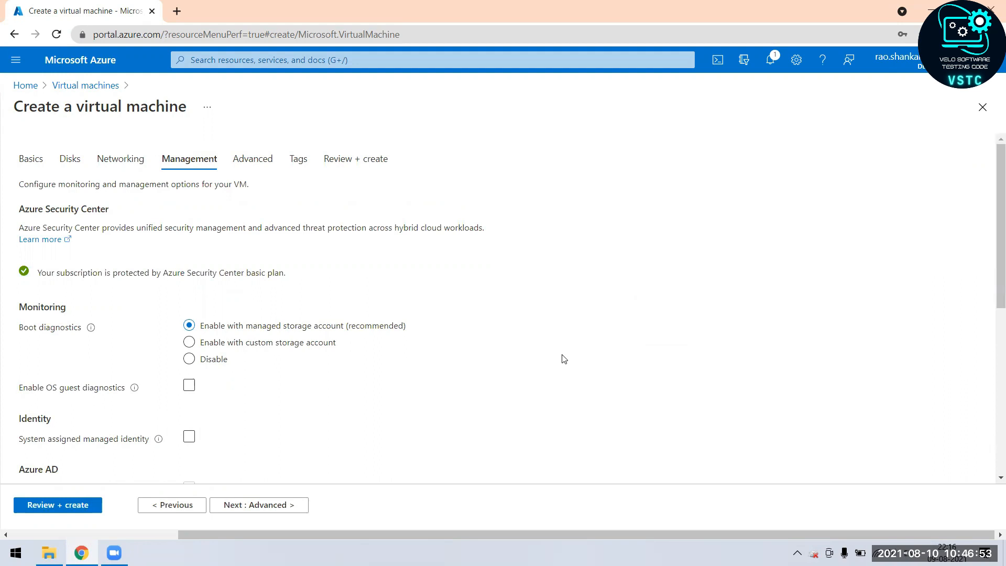
click(255, 342)
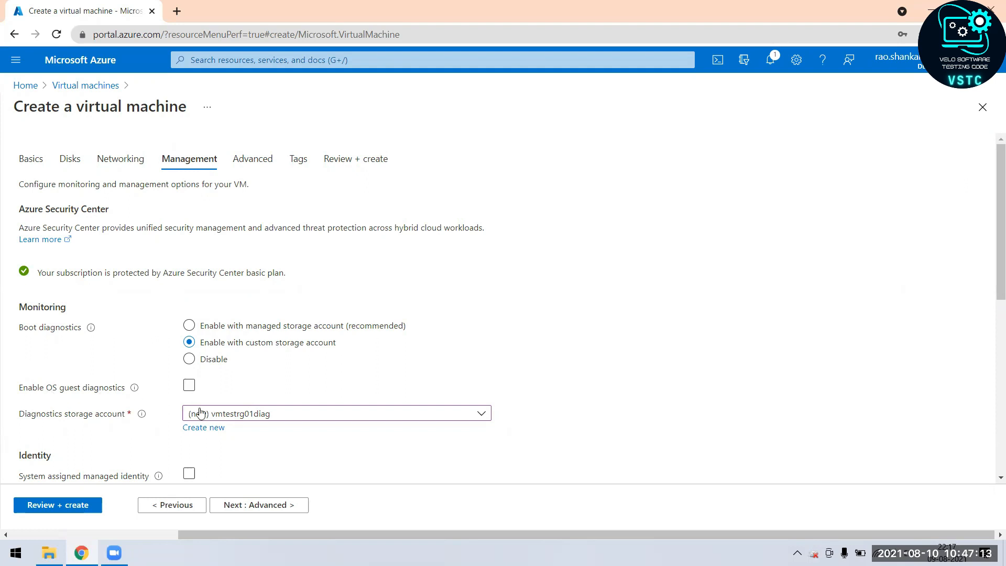
click(189, 385)
click(193, 345)
- Enable auto-shutdown and set its time zone to (UTC+05:30) Chennai, Kolkata, Mumbai, New Delhi
scroll(610, 360, down, 3)
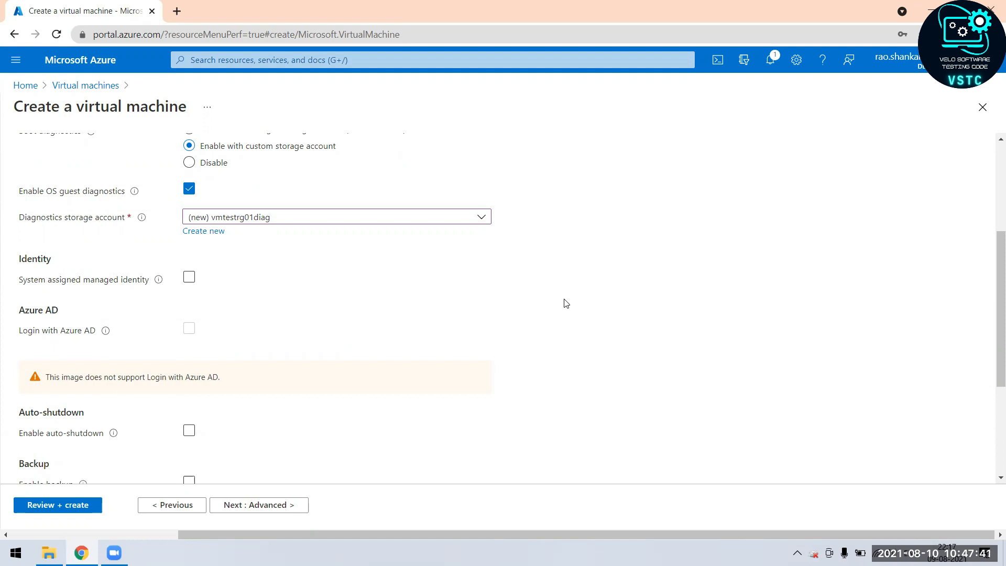
scroll(633, 303, down, 1)
scroll(635, 306, up, 1)
scroll(462, 361, down, 3)
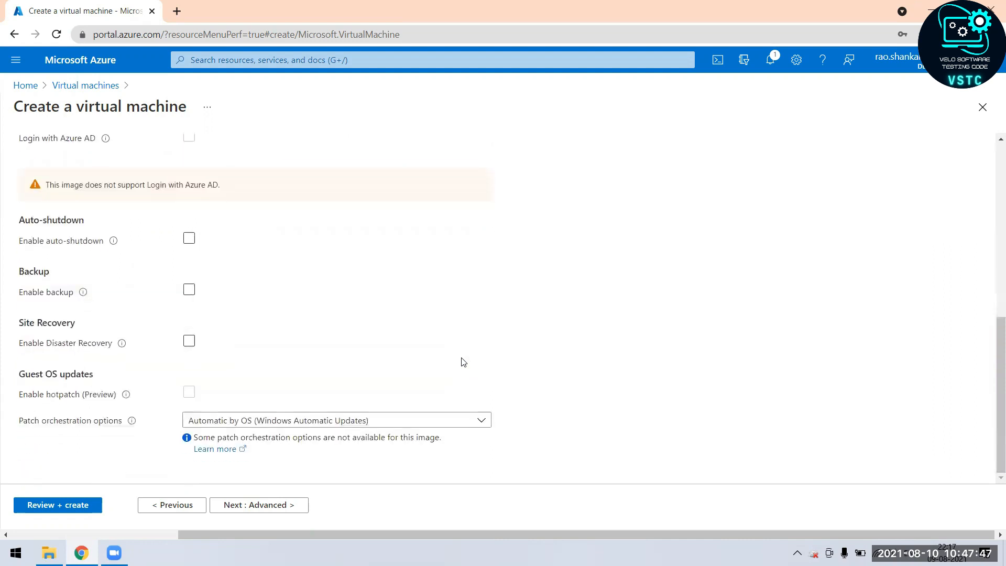
click(189, 239)
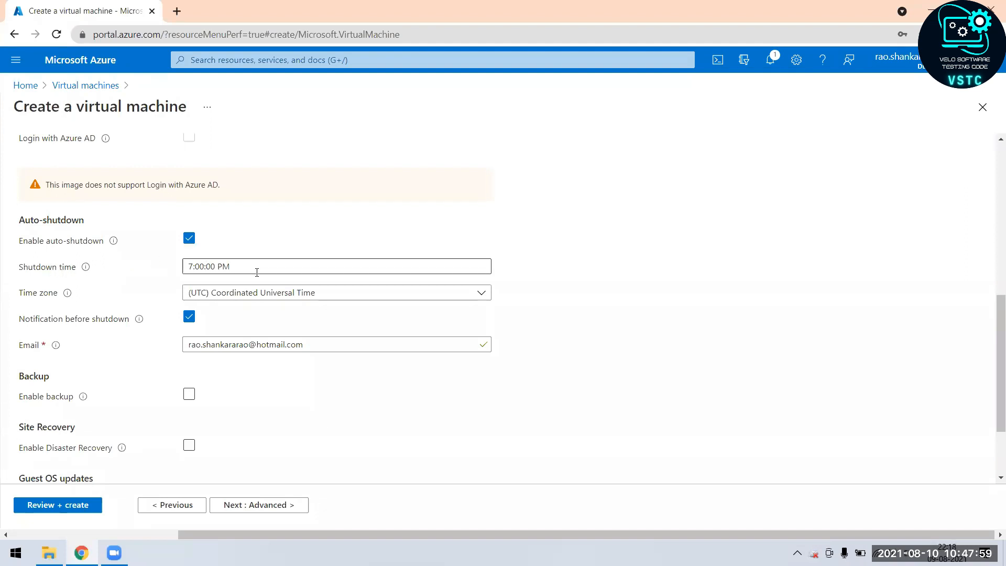
drag(254, 268, 142, 274)
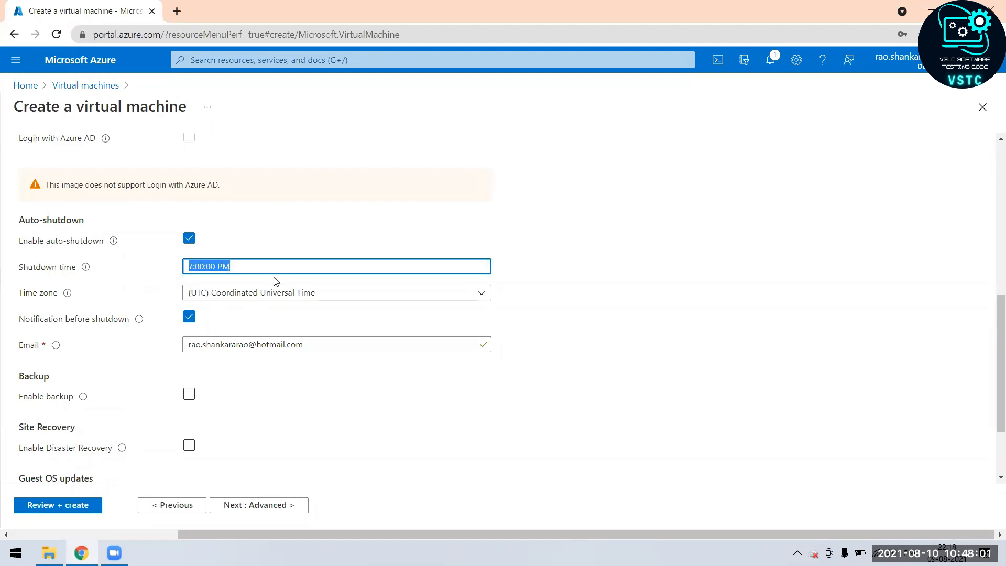
click(480, 293)
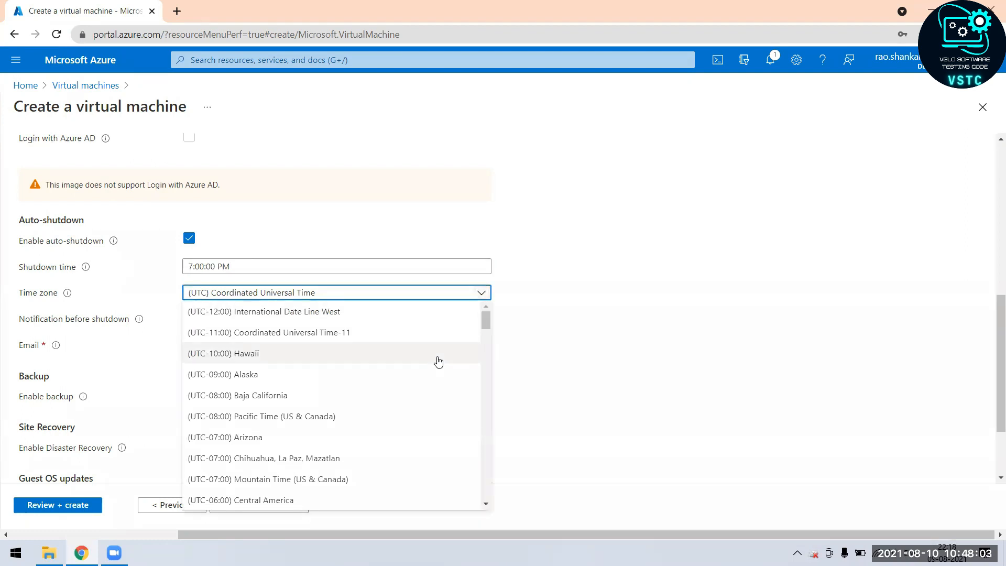
scroll(438, 359, down, 5)
scroll(438, 362, down, 5)
scroll(438, 362, down, 5)
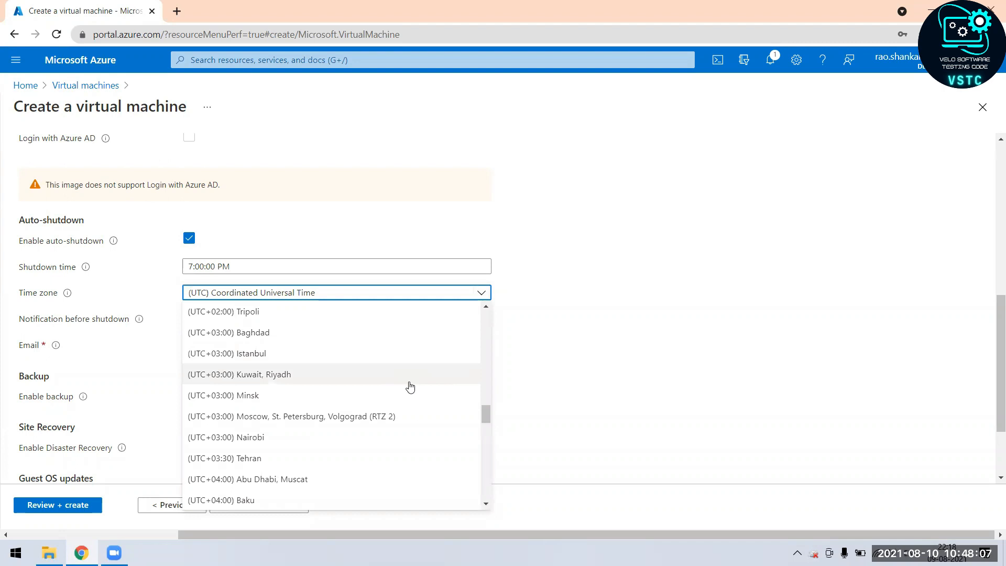
scroll(405, 352, down, 15)
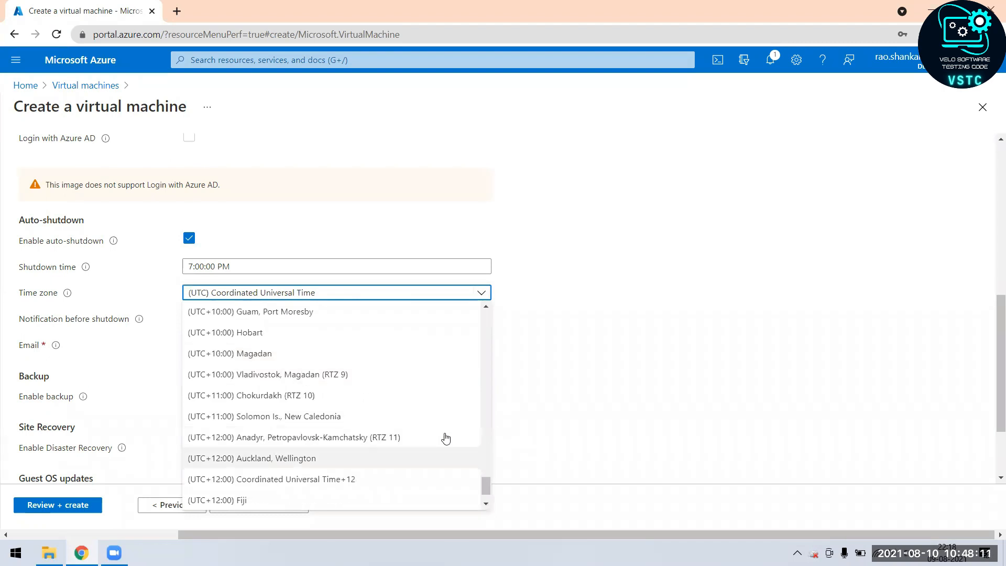
scroll(436, 387, up, 5)
scroll(436, 387, up, 8)
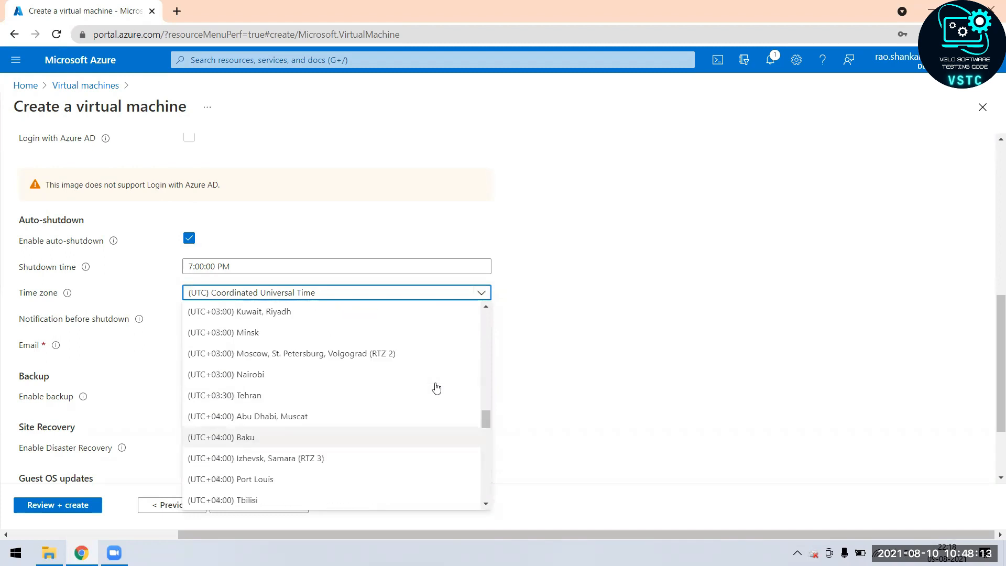
scroll(436, 387, down, 3)
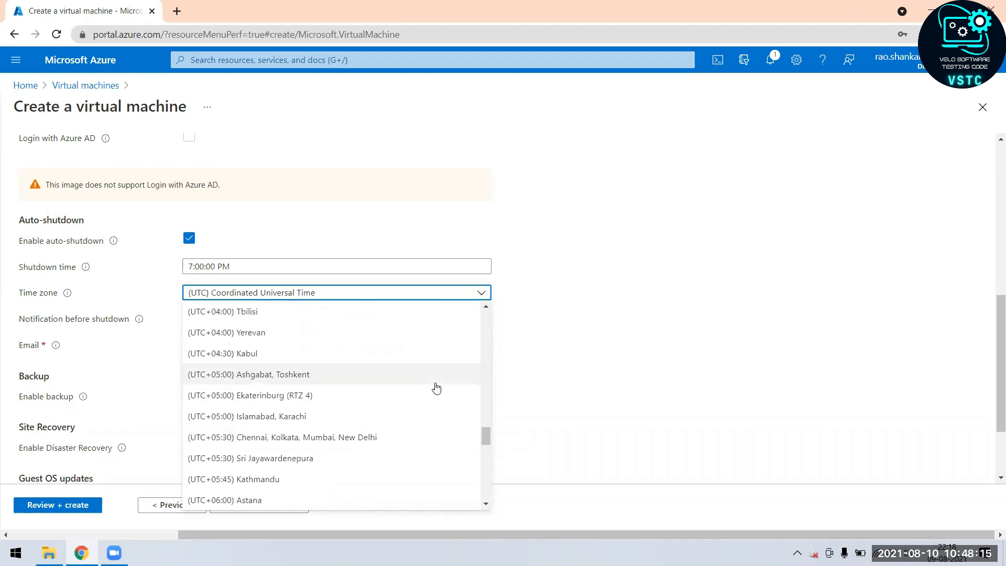
click(341, 440)
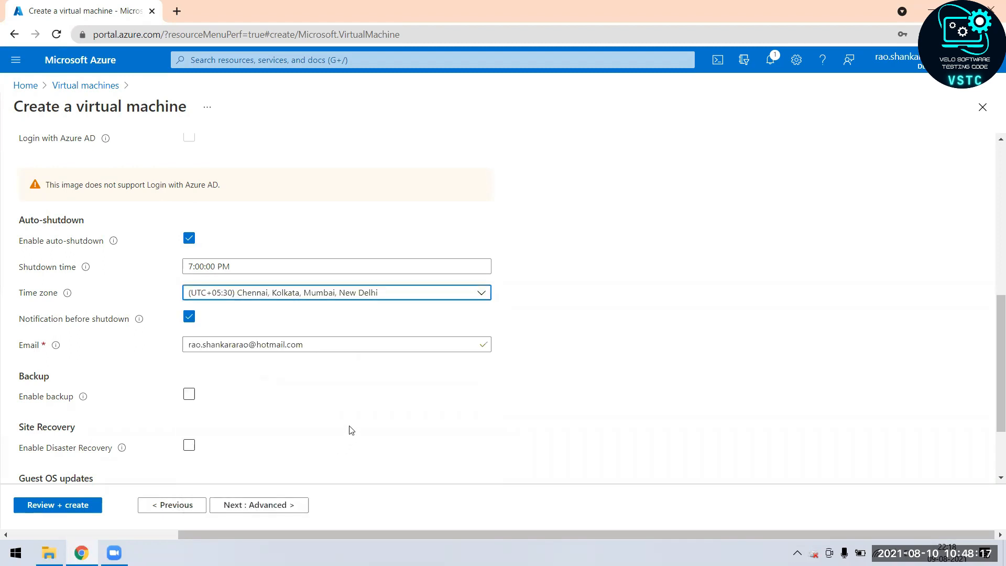
- Check the auto-shutdown time setting, and disable auto-shutdown for the virtual machine
click(733, 251)
drag(191, 268, 187, 266)
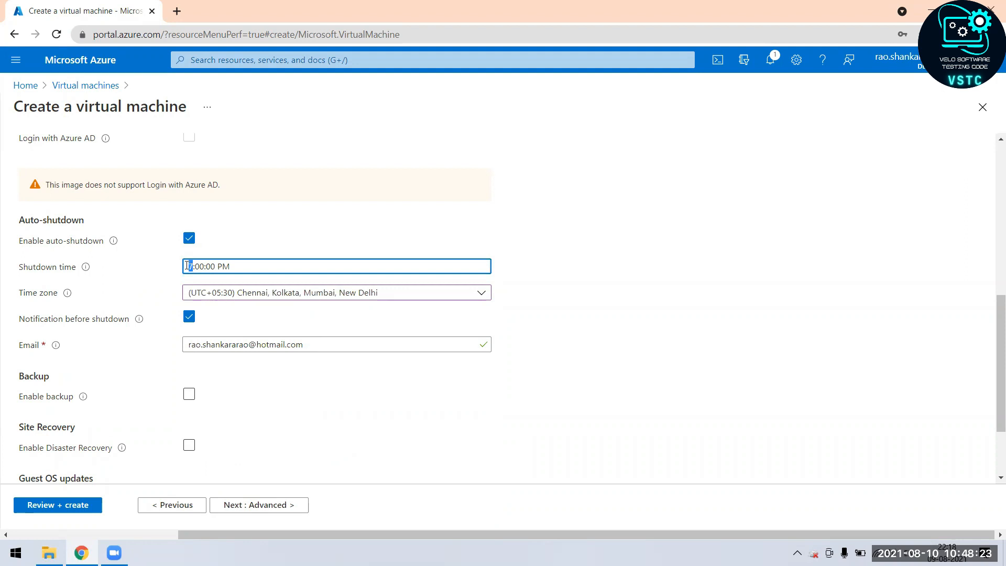
click(720, 268)
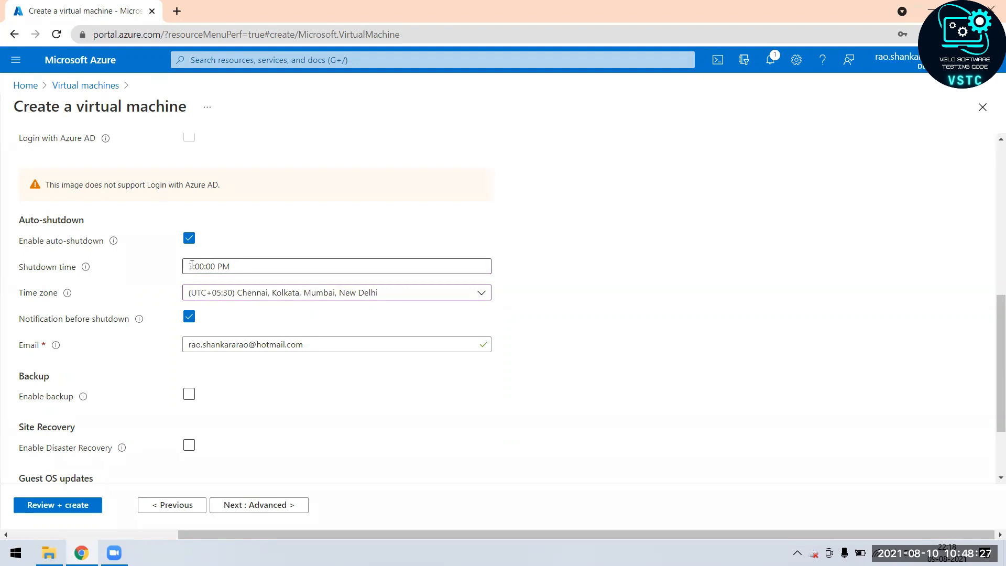
drag(192, 265, 187, 265)
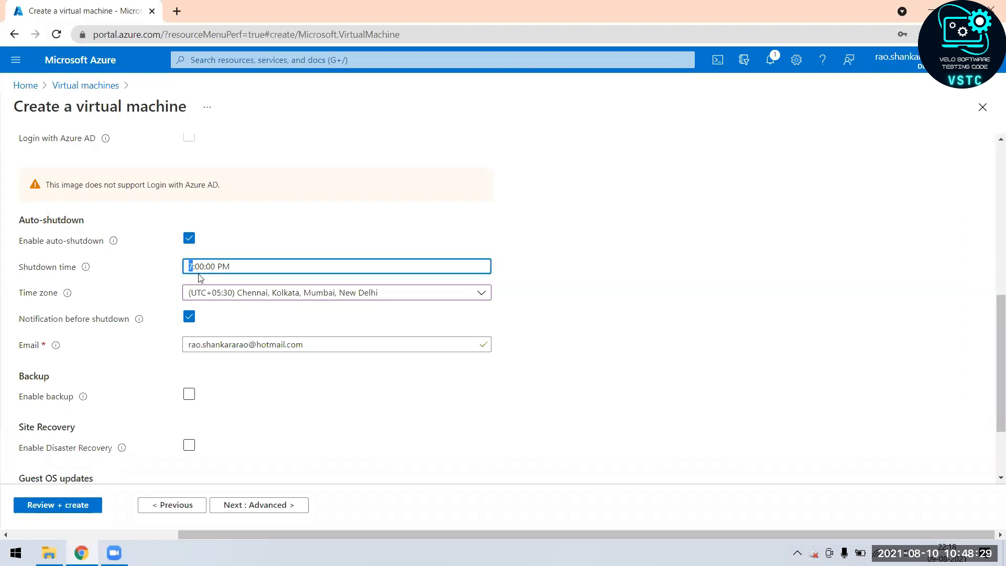
click(873, 200)
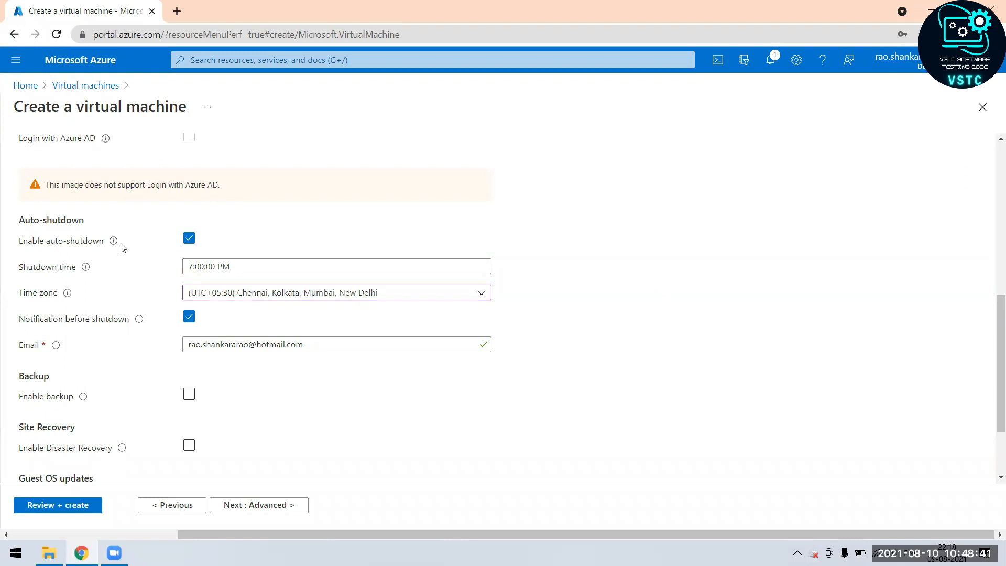
drag(20, 220, 110, 220)
click(139, 221)
click(189, 239)
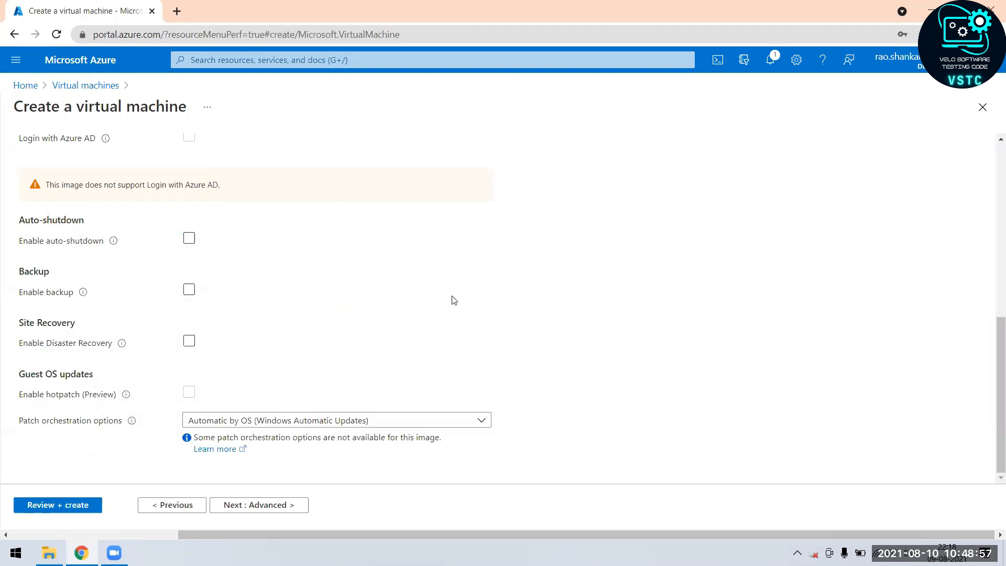
- Look through the advanced options for extensions and custom data, and open the tag settings
scroll(453, 299, up, 2)
scroll(454, 300, up, 5)
click(263, 160)
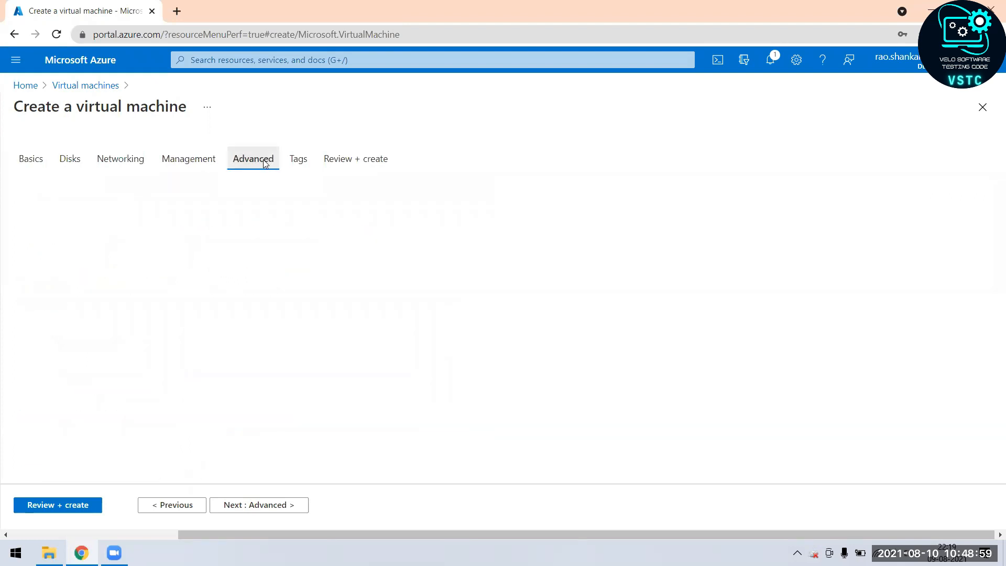
scroll(699, 230, down, 5)
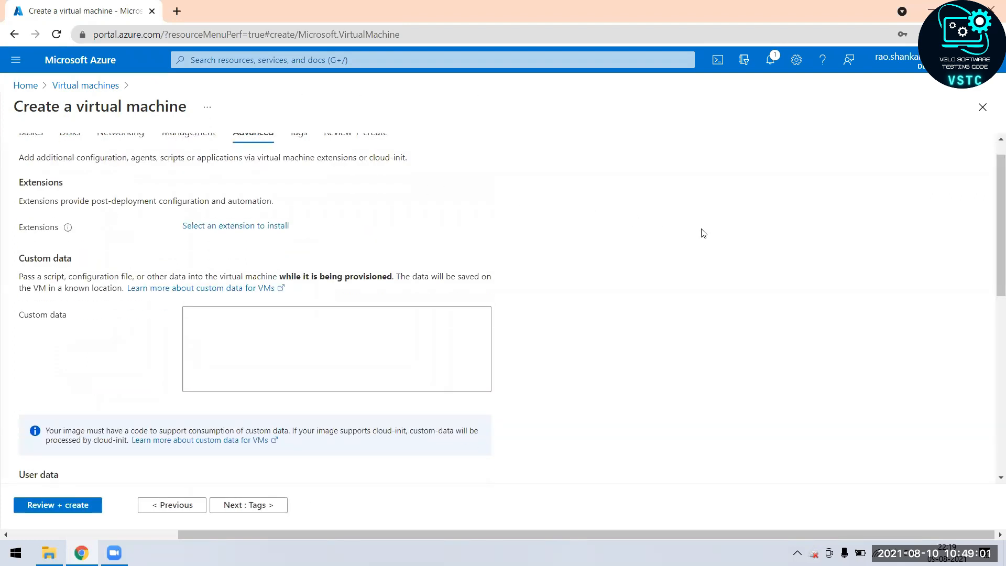
scroll(700, 233, down, 1)
scroll(700, 231, up, 6)
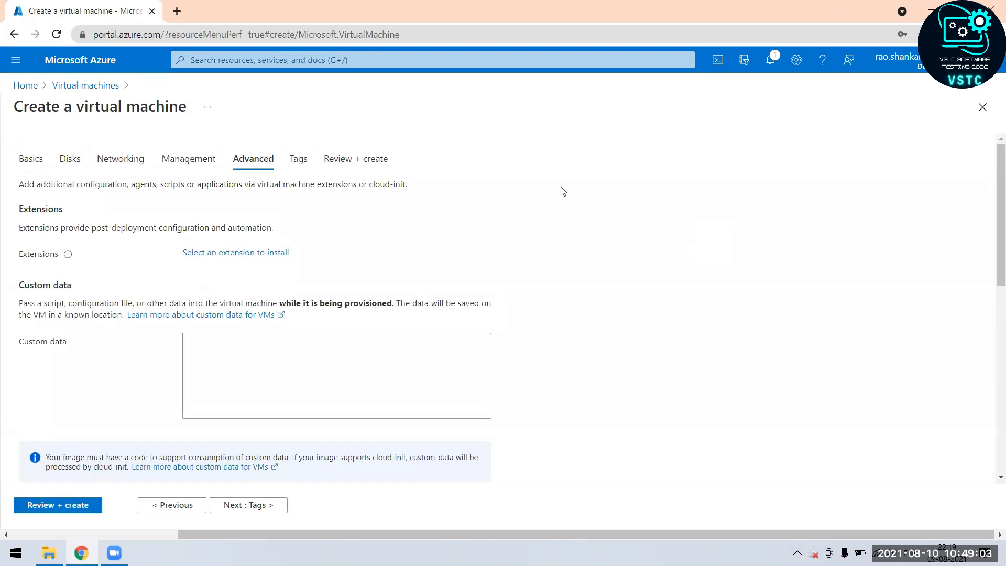
click(300, 158)
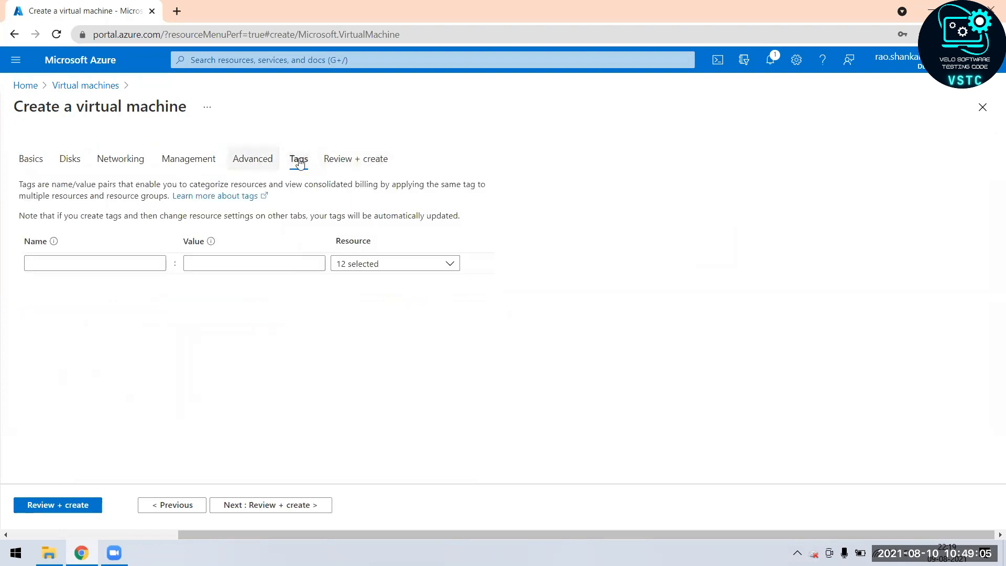
- Validate the virtual machine configuration, review the summary, create the virtual machine and follow its deployment
click(365, 160)
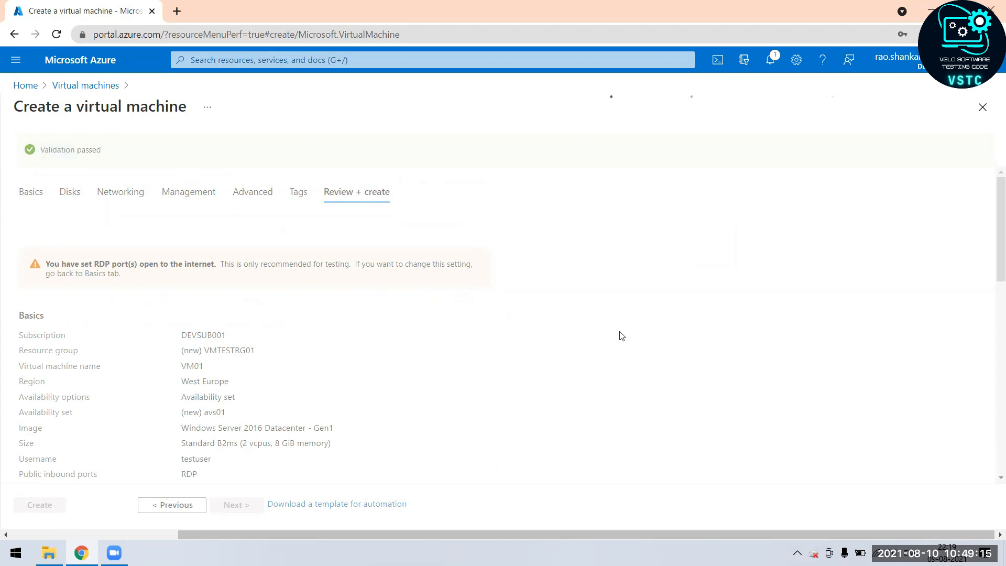
scroll(578, 348, down, 5)
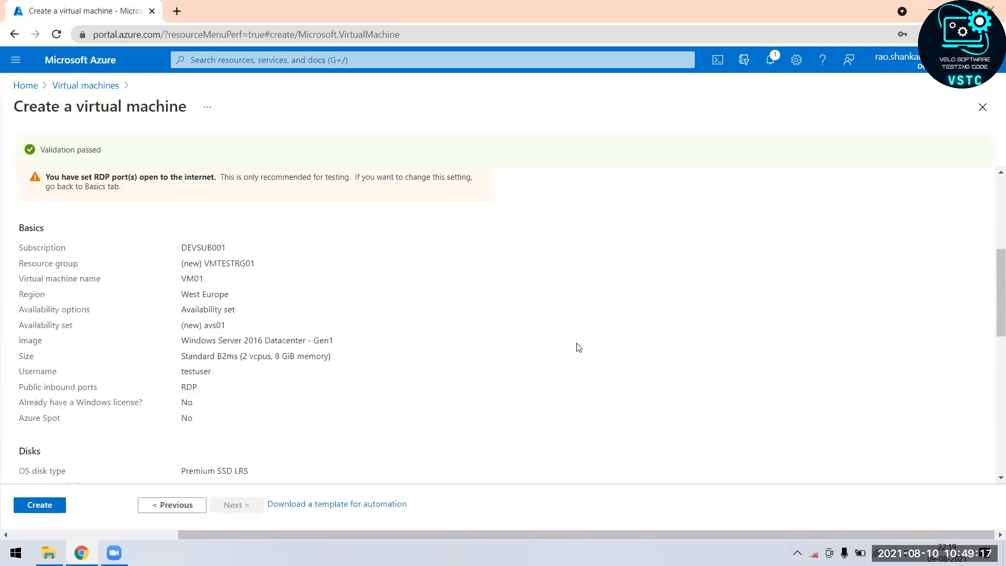
scroll(443, 376, down, 15)
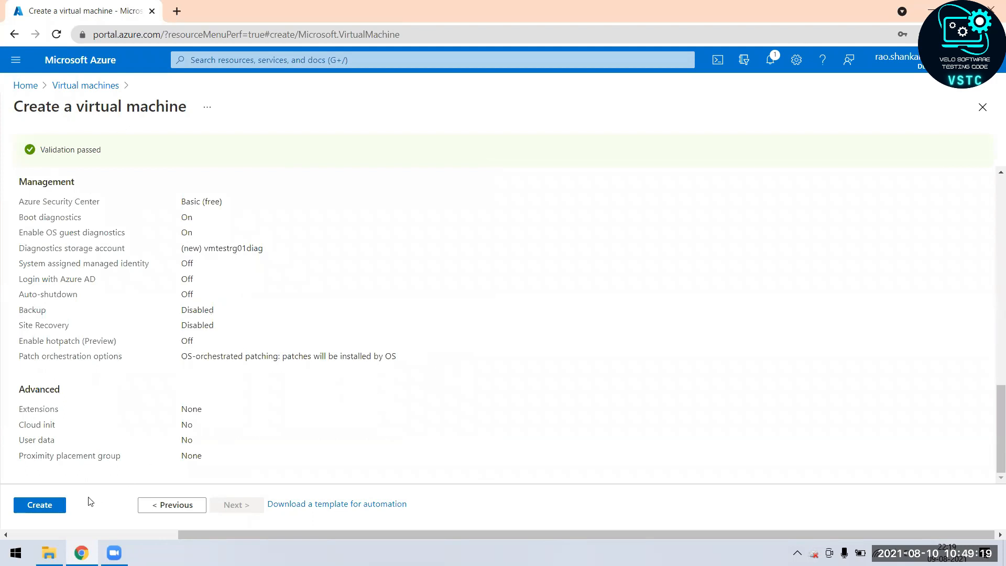
click(43, 505)
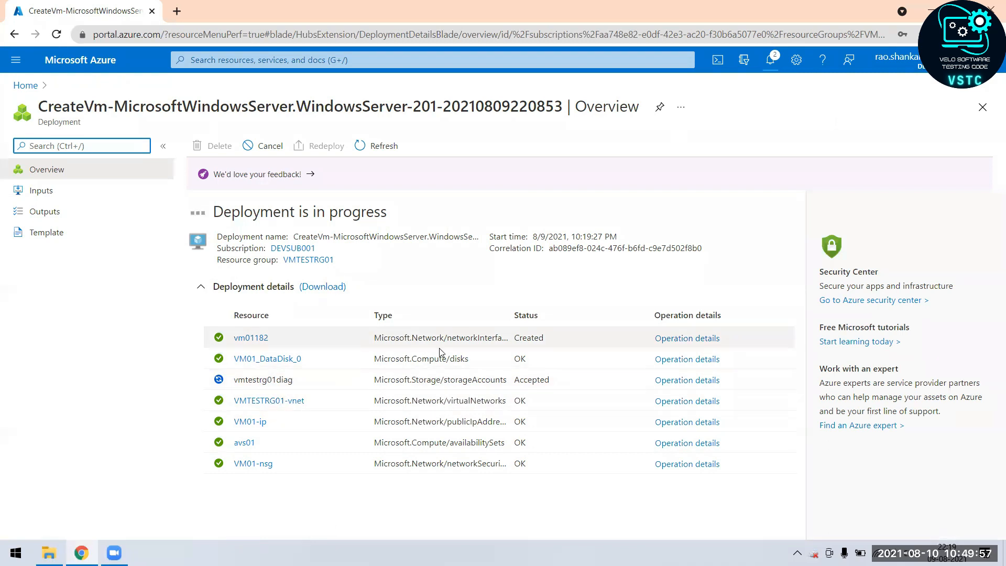
drag(508, 385, 388, 388)
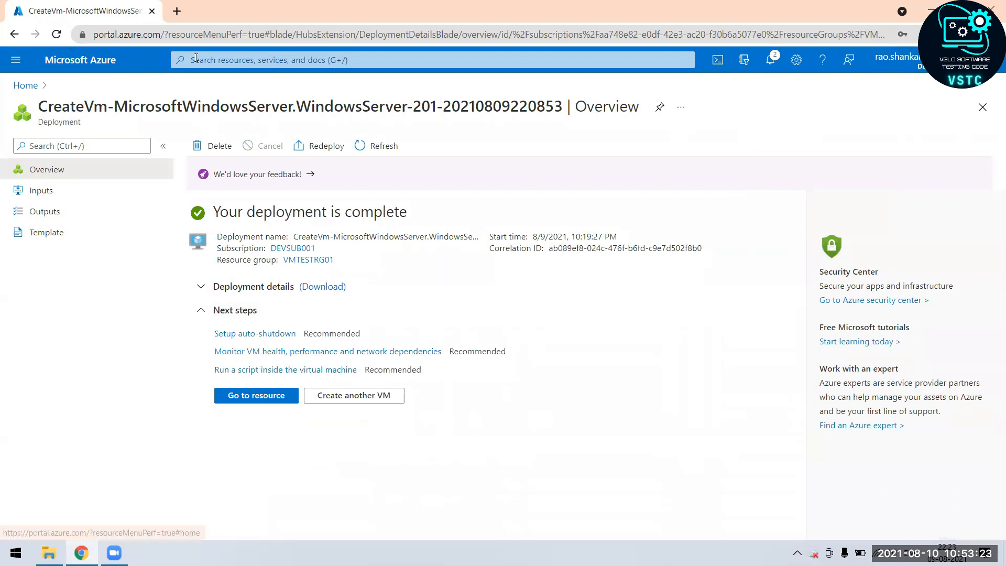
- Open resource group VMTESTRG01 to see its deployed resources, and open the overview of virtual machine VM01
click(278, 62)
click(274, 248)
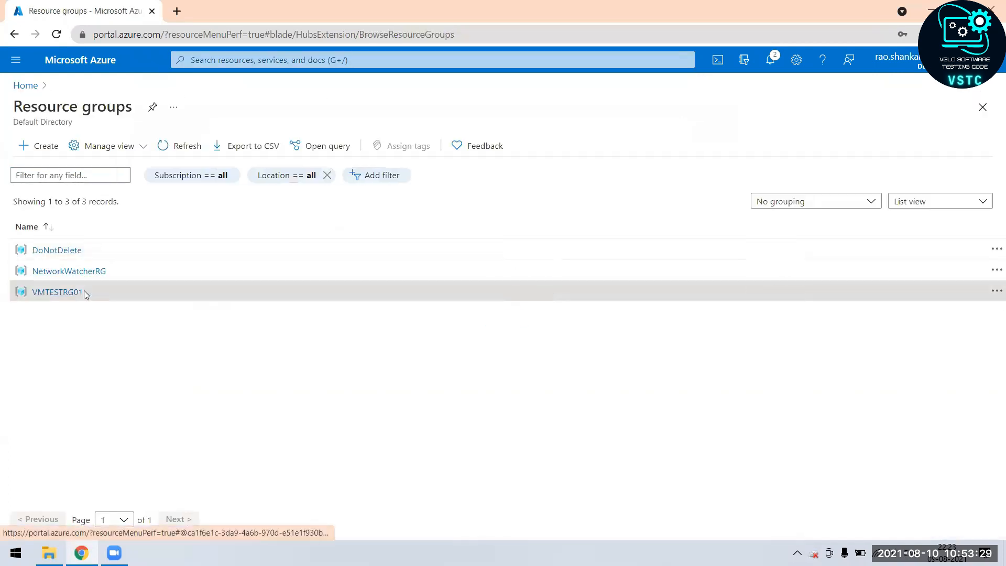
click(84, 293)
click(438, 168)
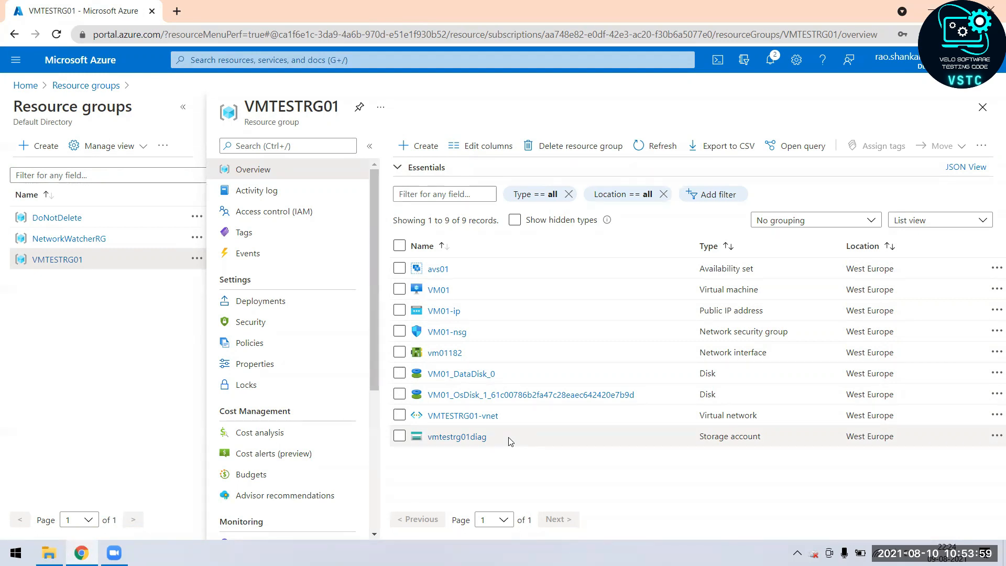
click(435, 291)
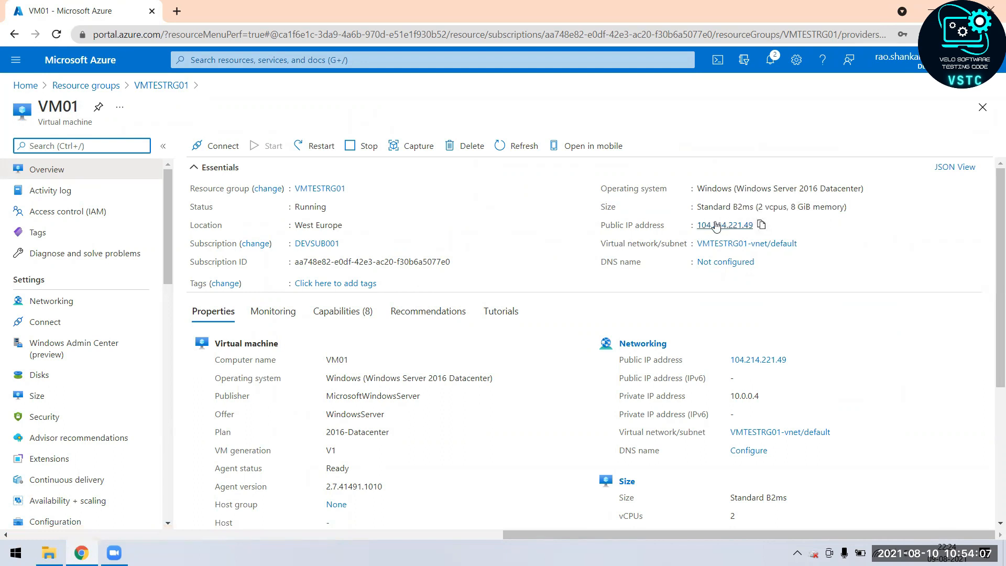
- Copy VM01's public IP address, open Remote Desktop Connection and enter the address as the computer to connect to
click(762, 227)
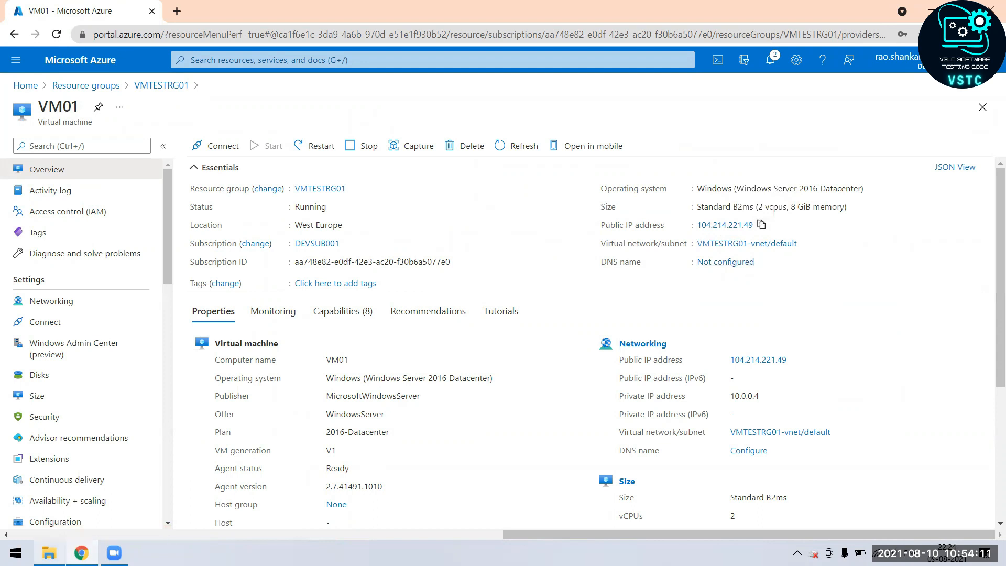
click(15, 553)
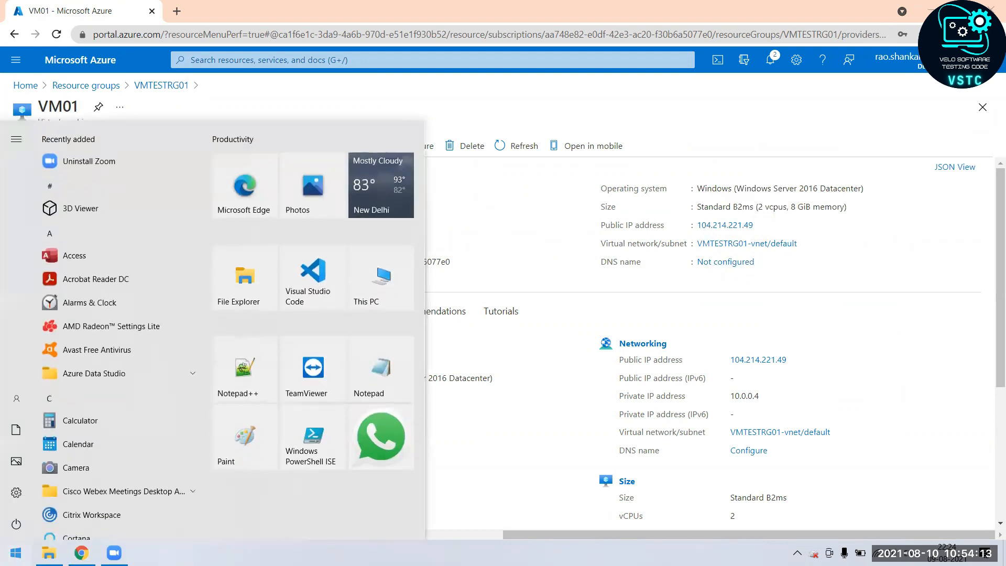
text(remote)
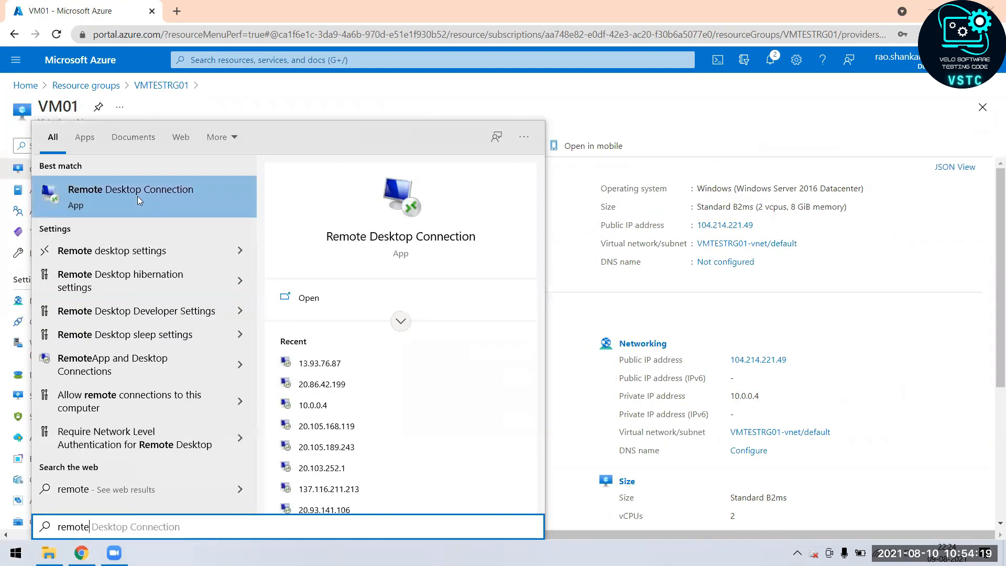
click(140, 192)
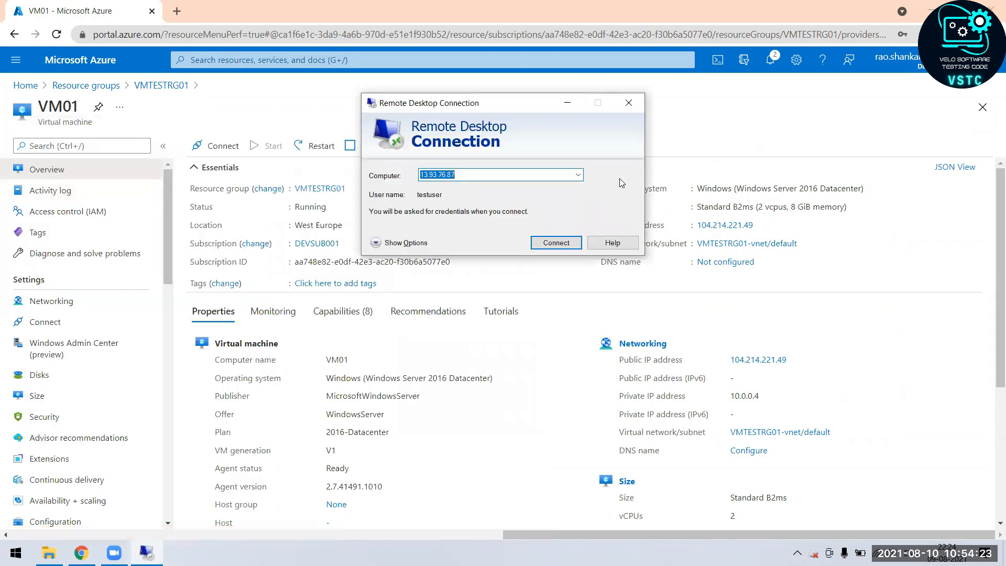
key(ctrl+v)
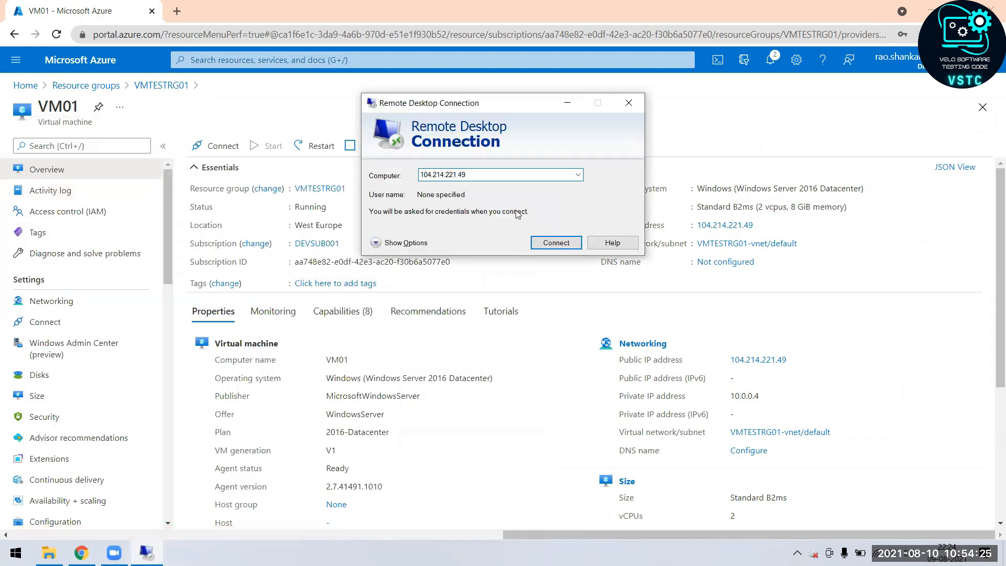
- Connect to the virtual machine as testuser, entering the account password and accepting the unverified certificate
click(388, 243)
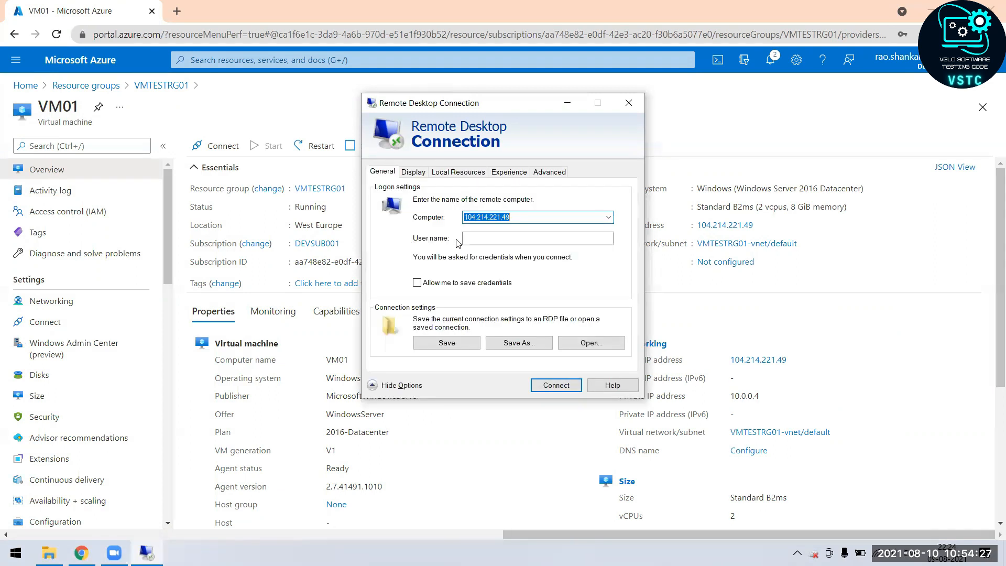
click(472, 241)
text(testuser)
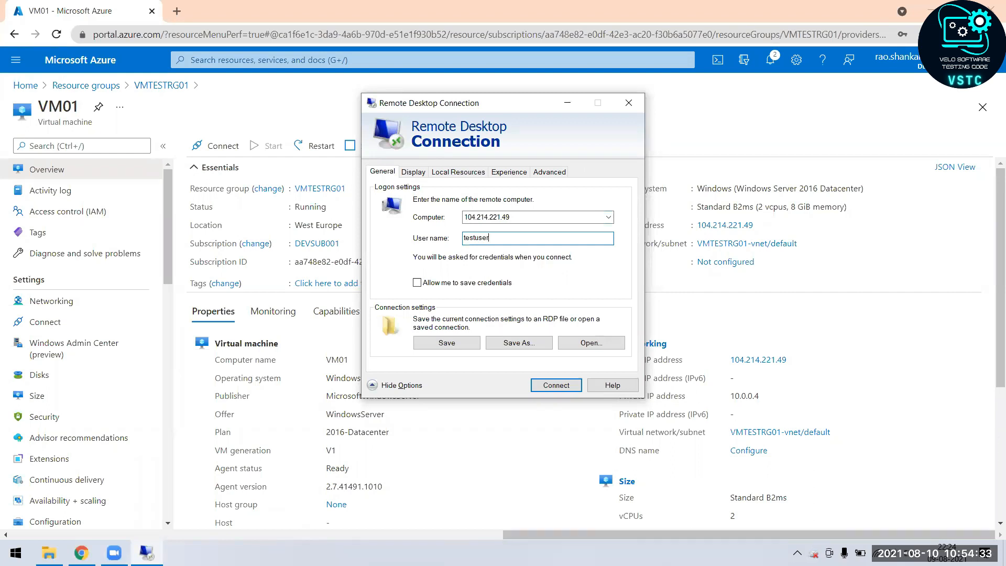
click(540, 383)
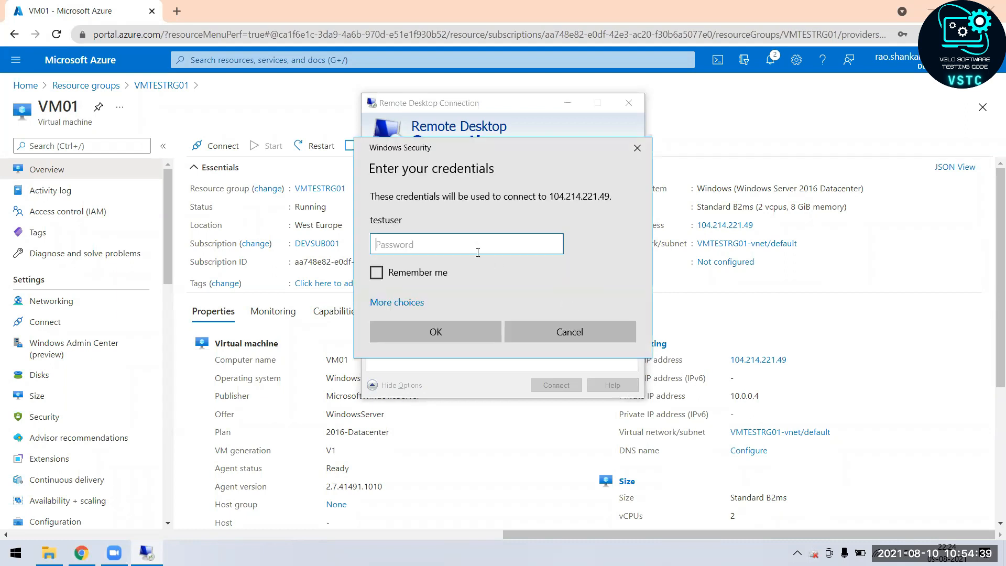
text(••••••••••••)
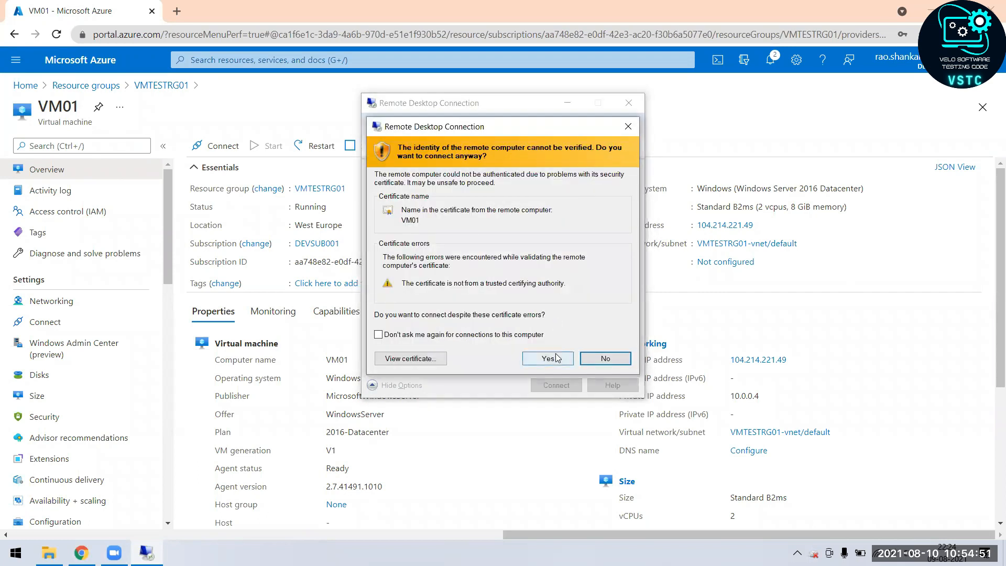
click(547, 358)
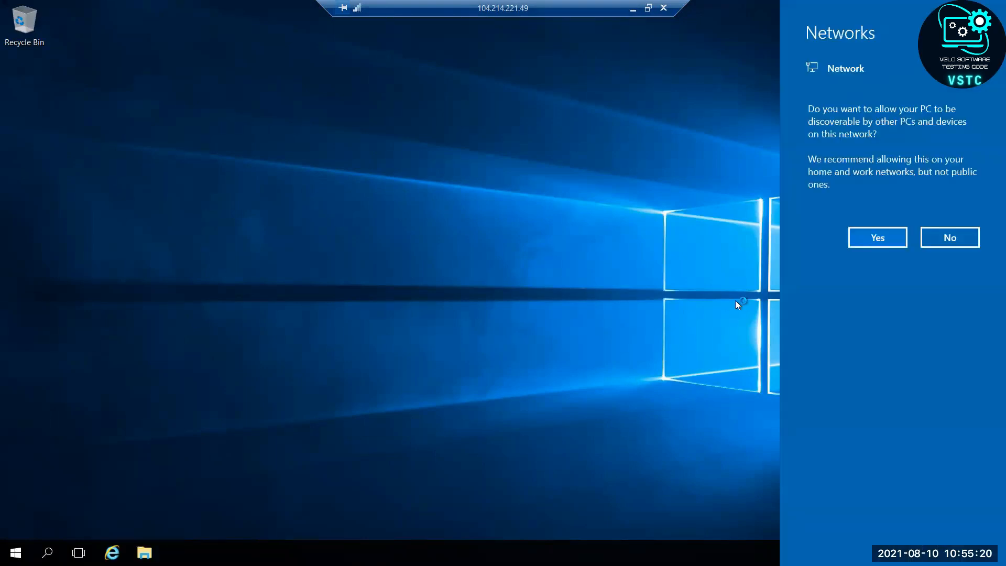
- Allow the server to be discoverable on the network and close Server Manager
click(891, 234)
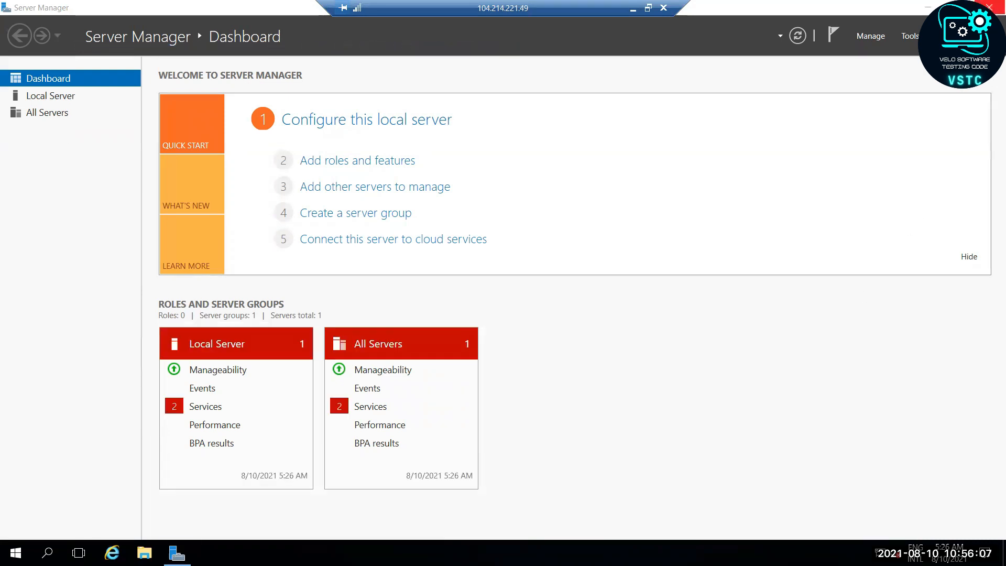
click(989, 7)
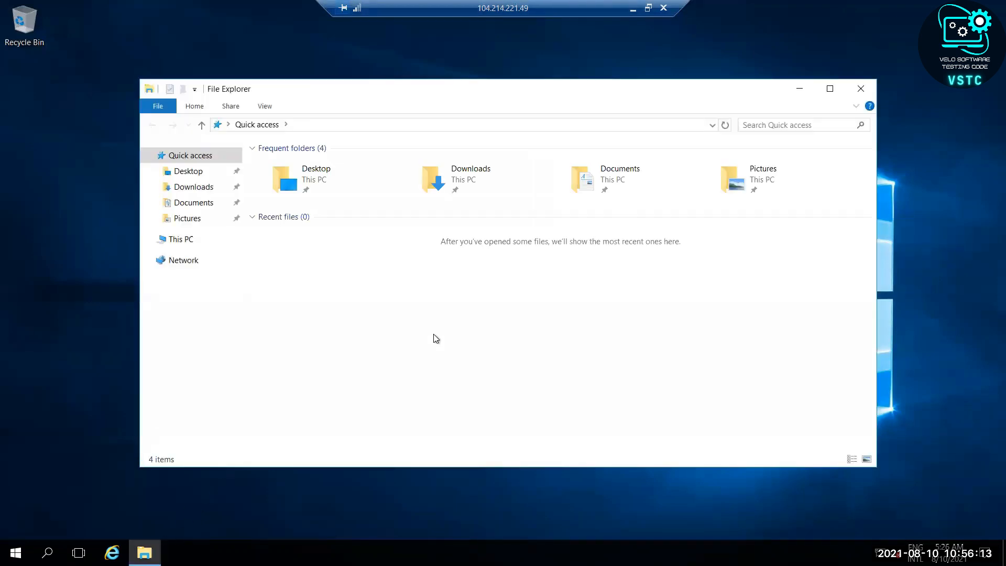
- Show This PC in a maximized File Explorer window and examine the Windows (C:) and Temporary Storage (D:) drives
click(179, 240)
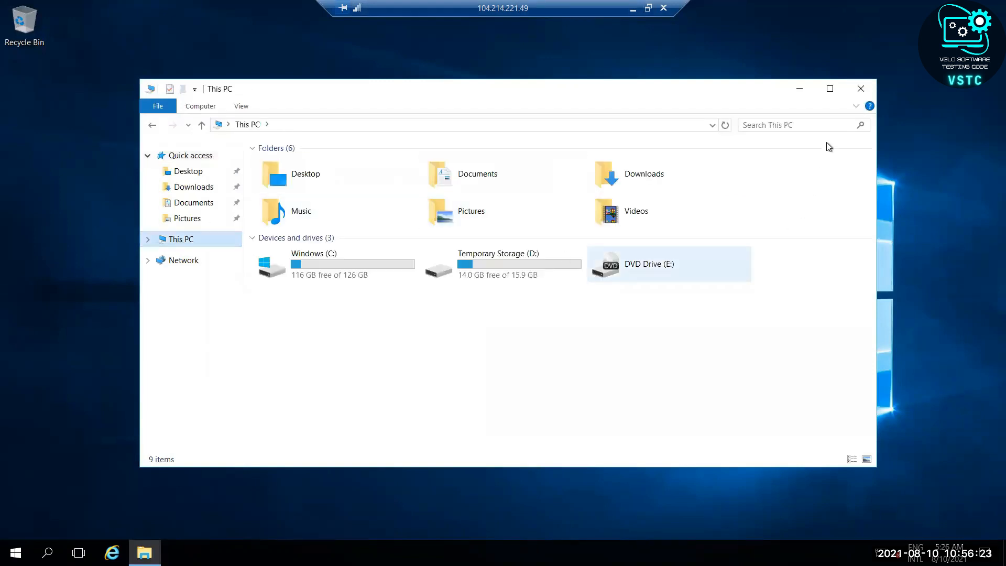
click(830, 89)
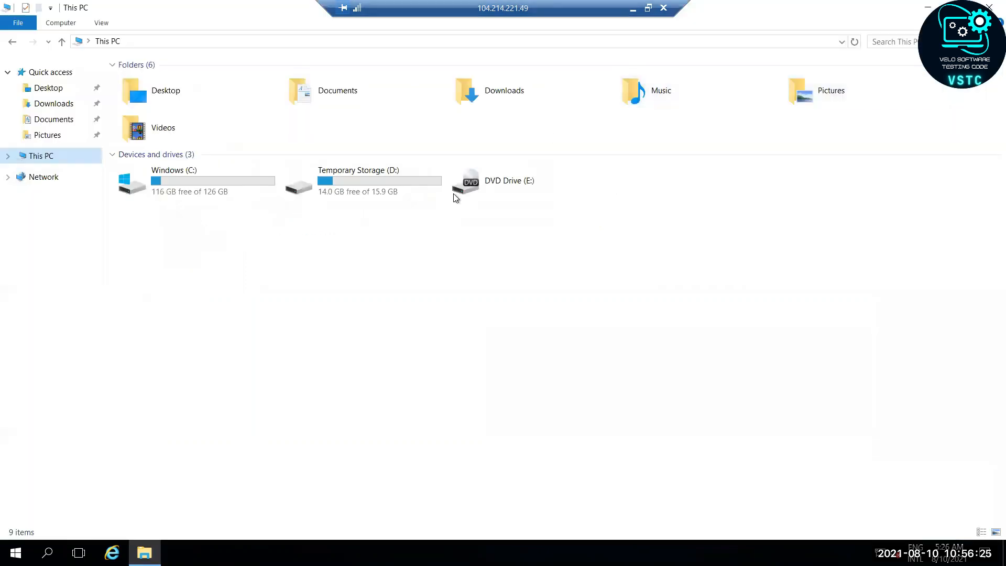
double_click(197, 183)
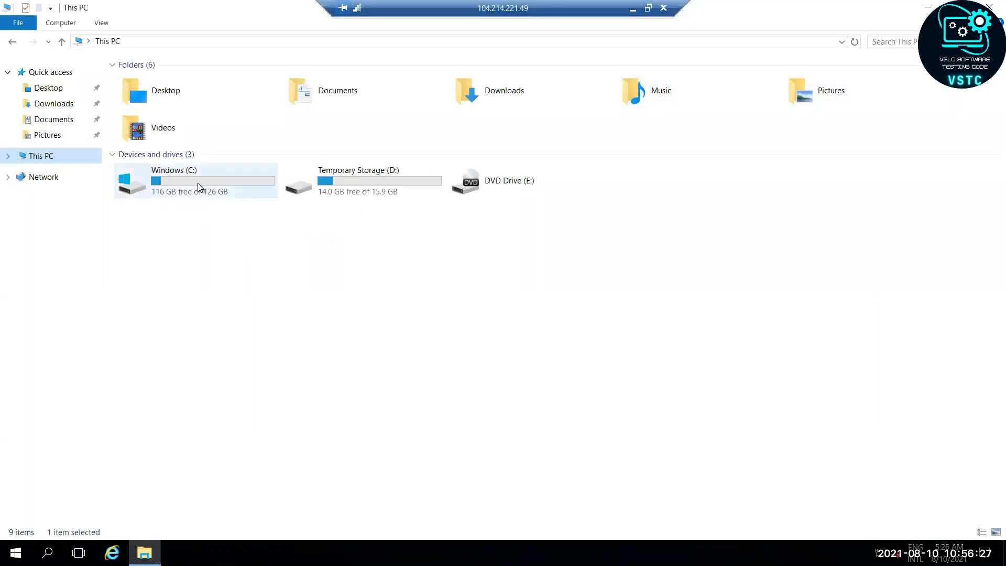
click(212, 266)
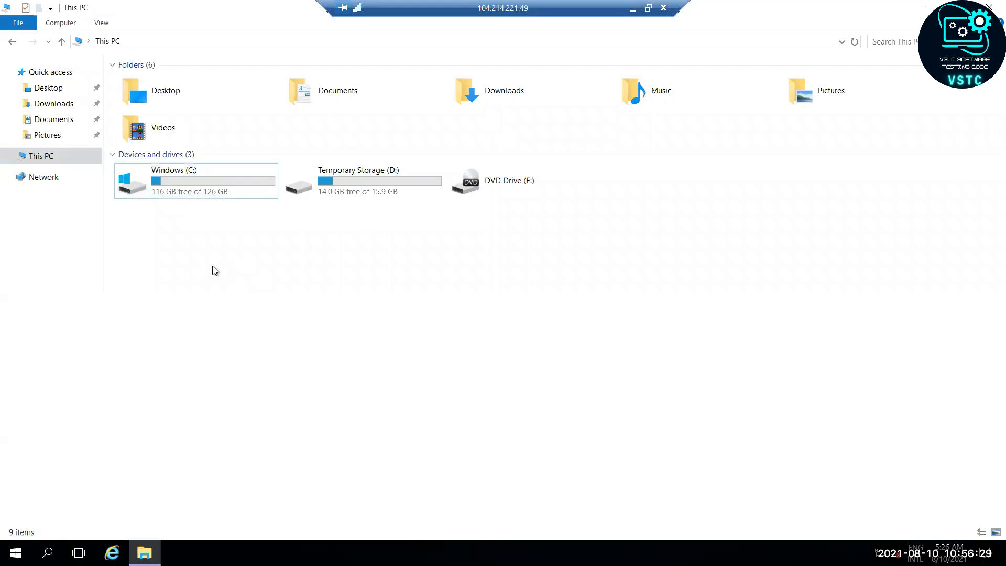
click(350, 174)
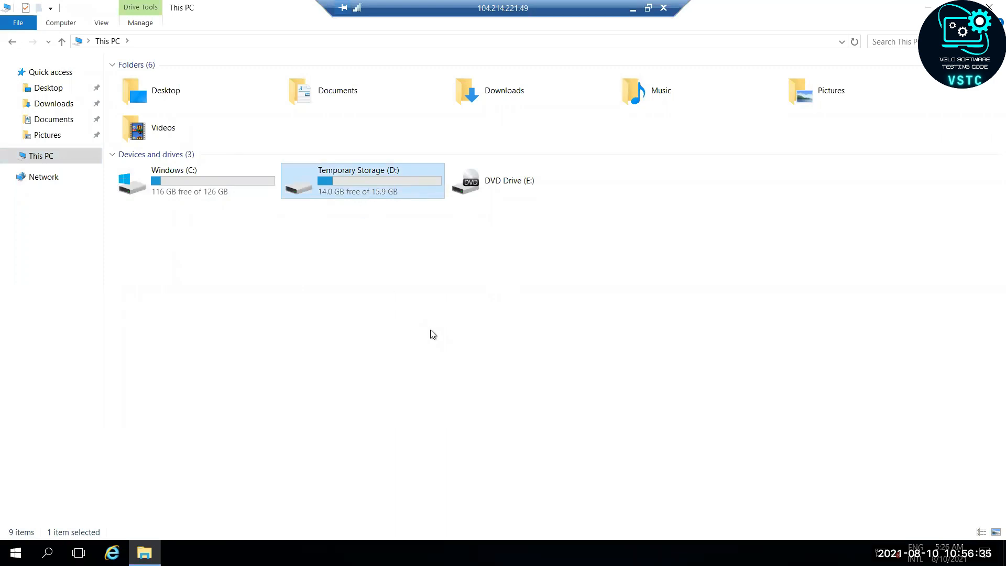
click(433, 334)
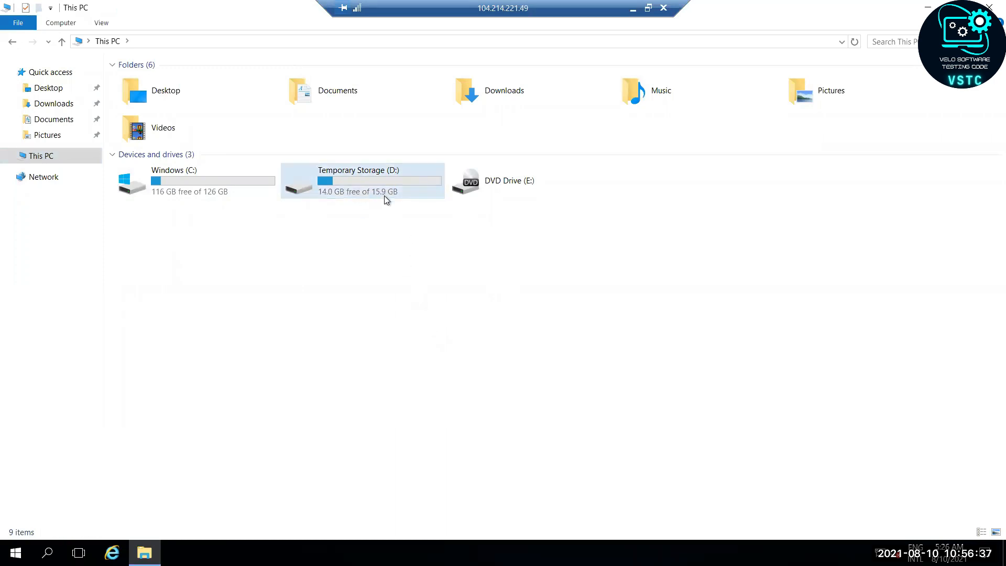
mouse_move(380, 195)
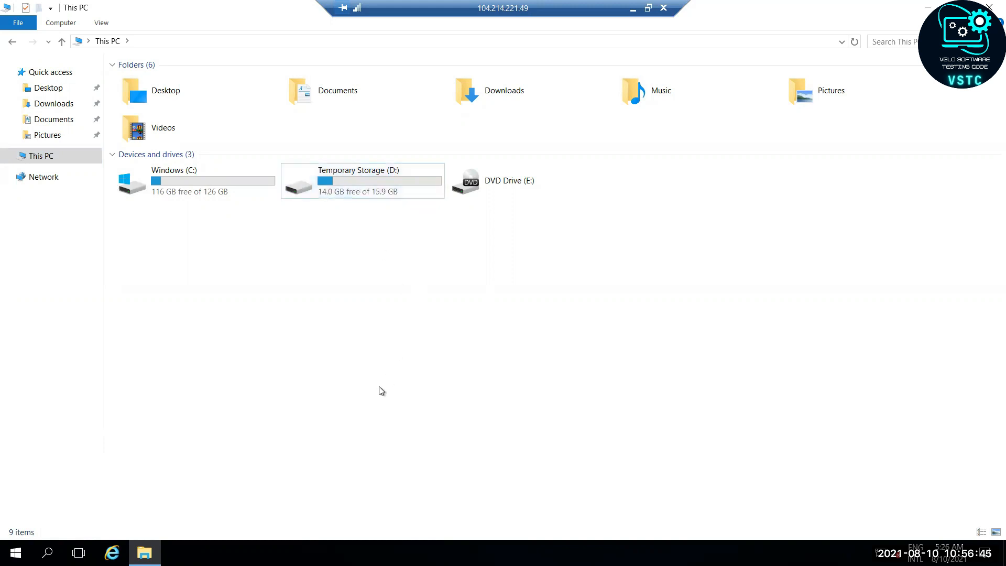
click(379, 196)
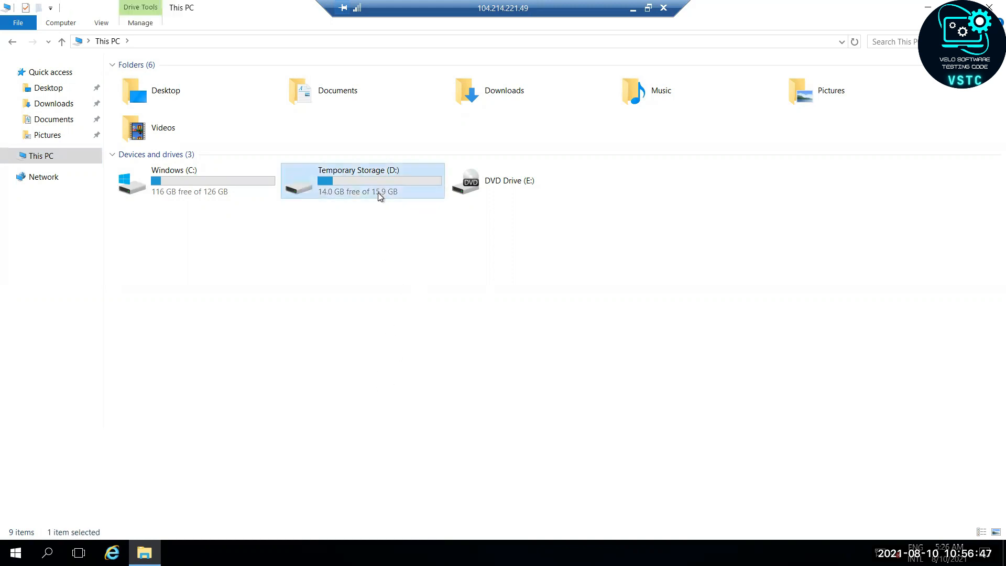
click(379, 262)
- Read the DATALOSS_WARNING_README file on the Temporary Storage (D:) drive, close it and return to This PC
click(351, 194)
double_click(378, 191)
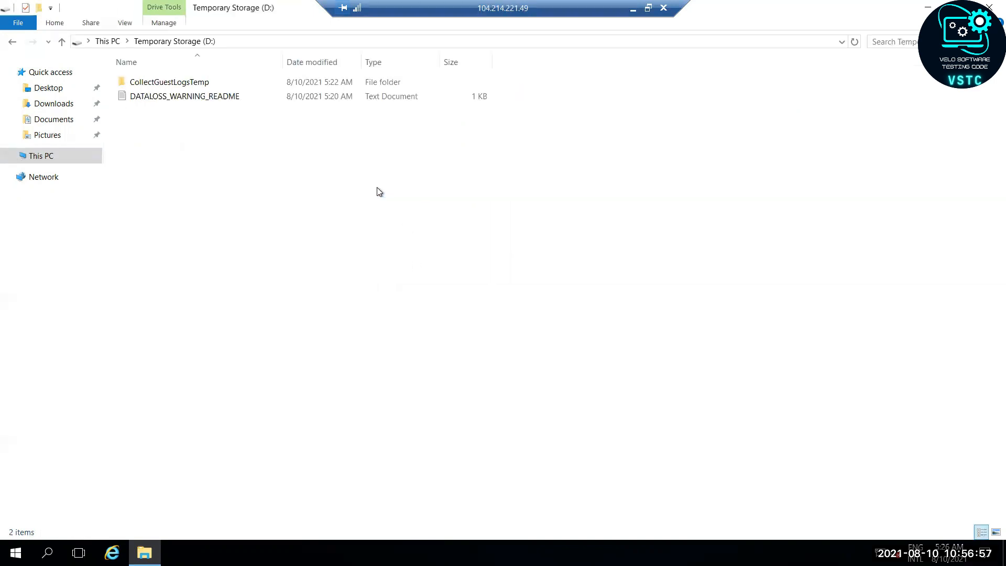
double_click(176, 97)
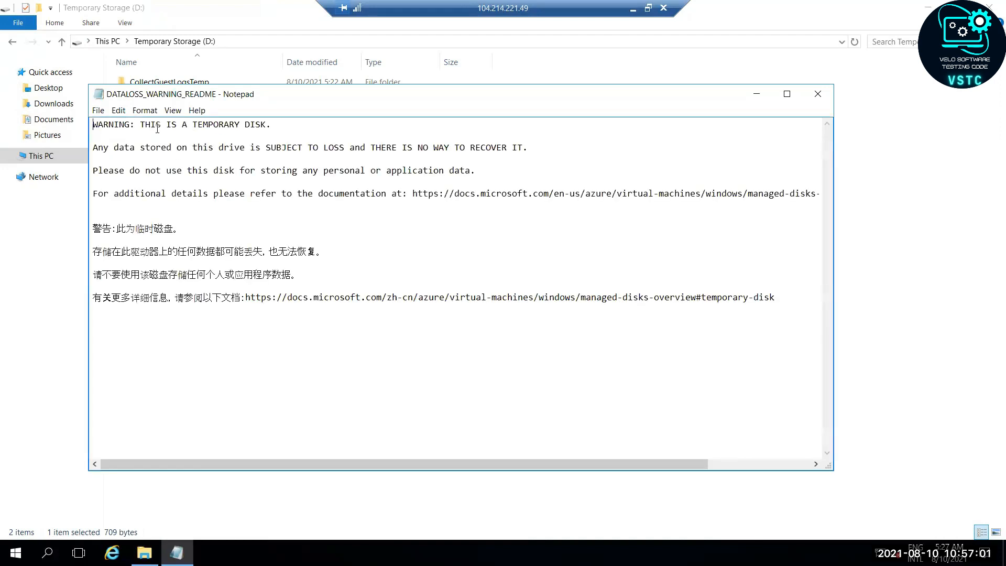
drag(135, 125, 287, 120)
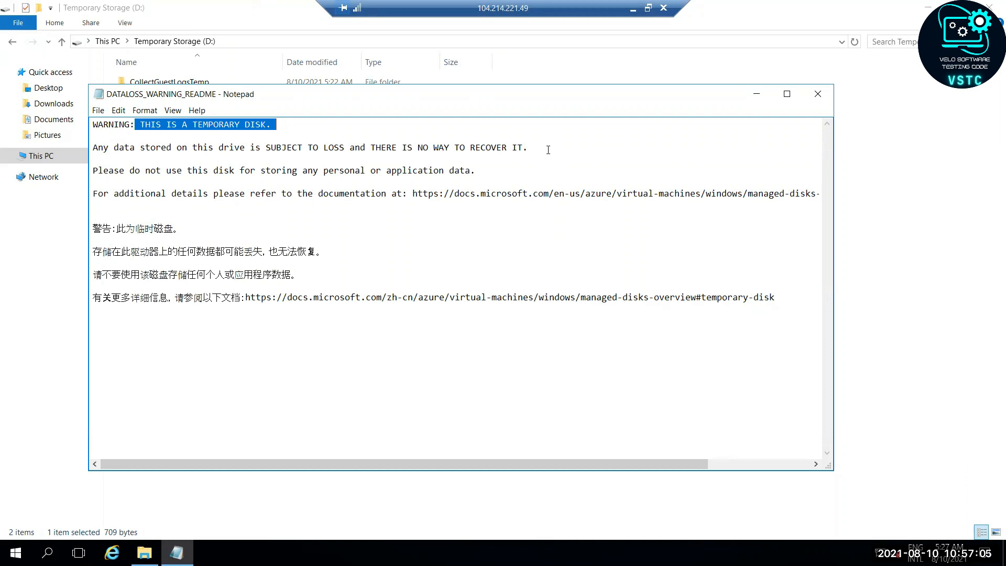
drag(528, 147, 350, 150)
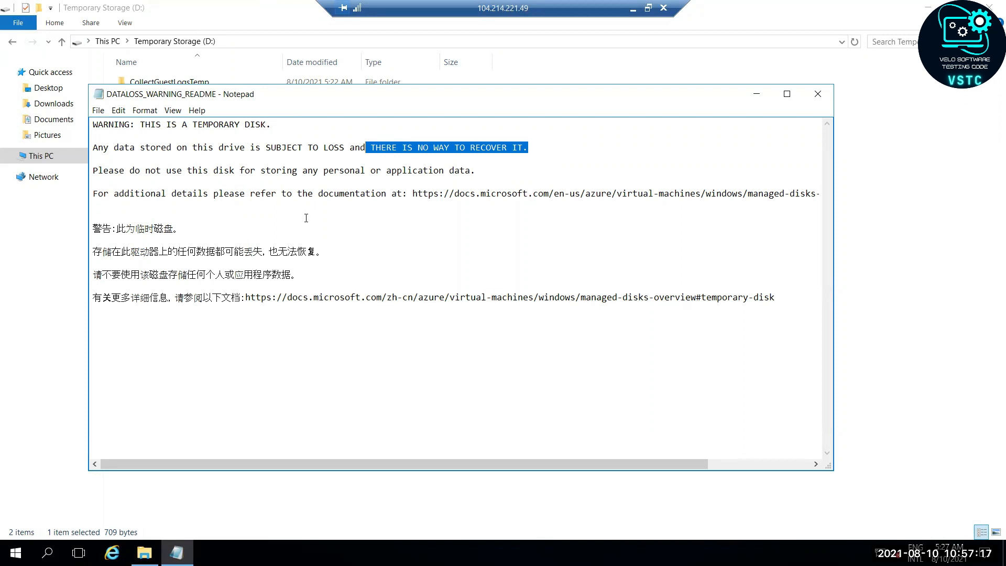
click(820, 97)
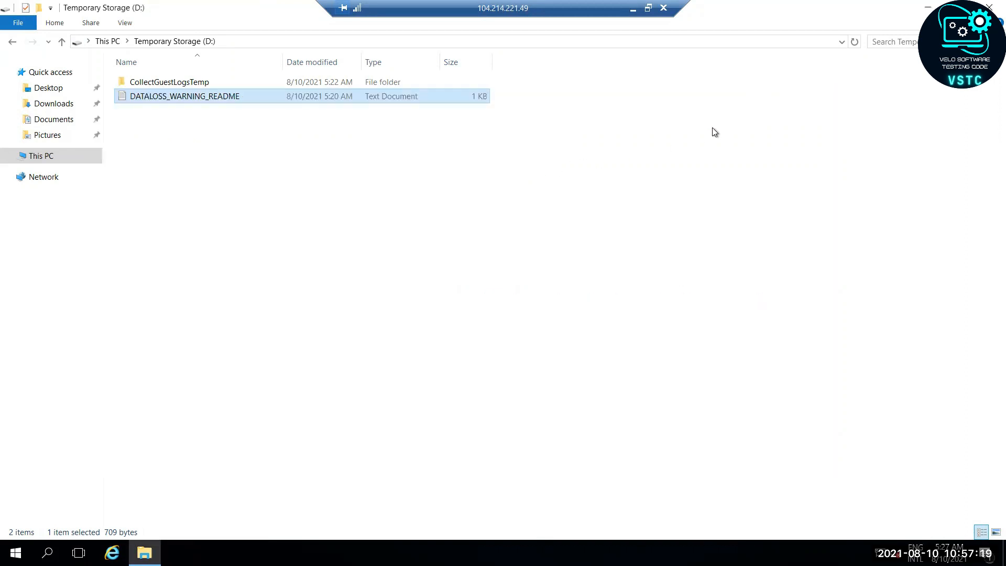
click(13, 42)
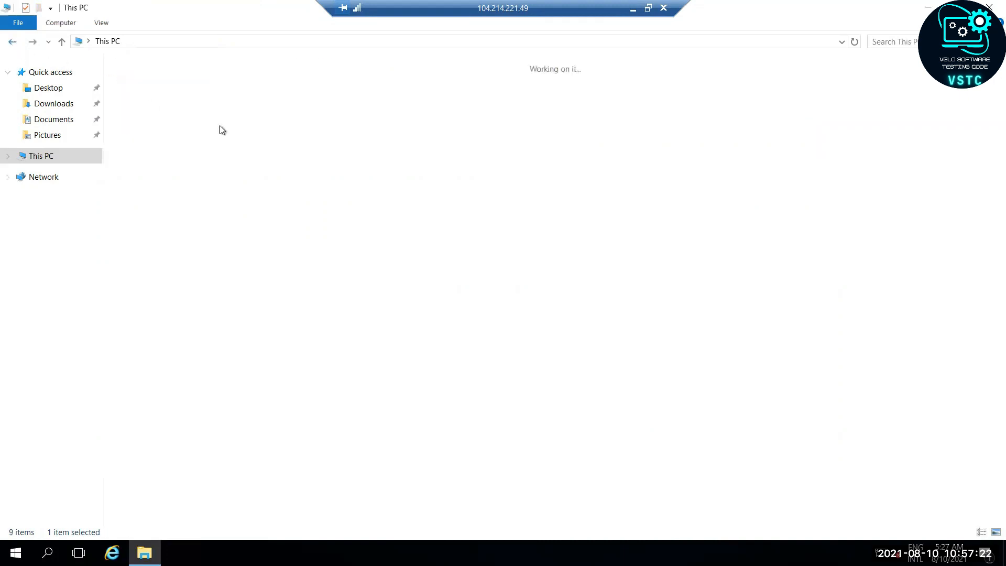
- Search the server's programs for "computer" and open Computer Management
click(482, 354)
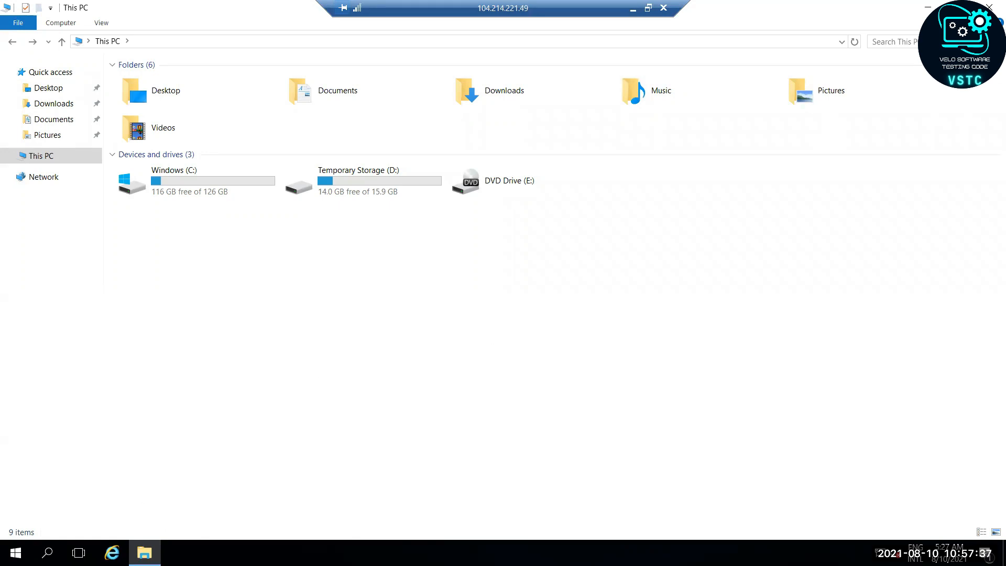
key(super)
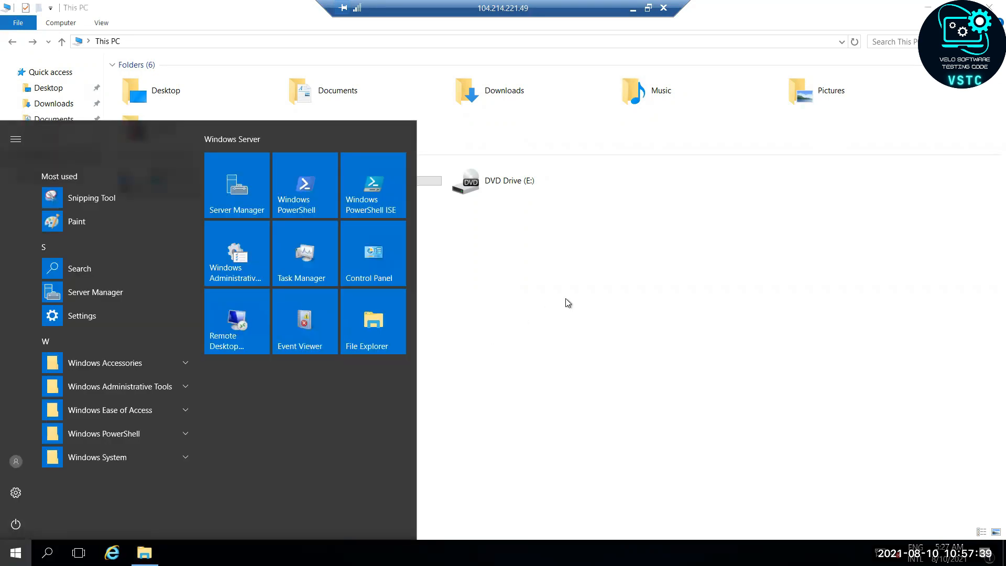
text(d)
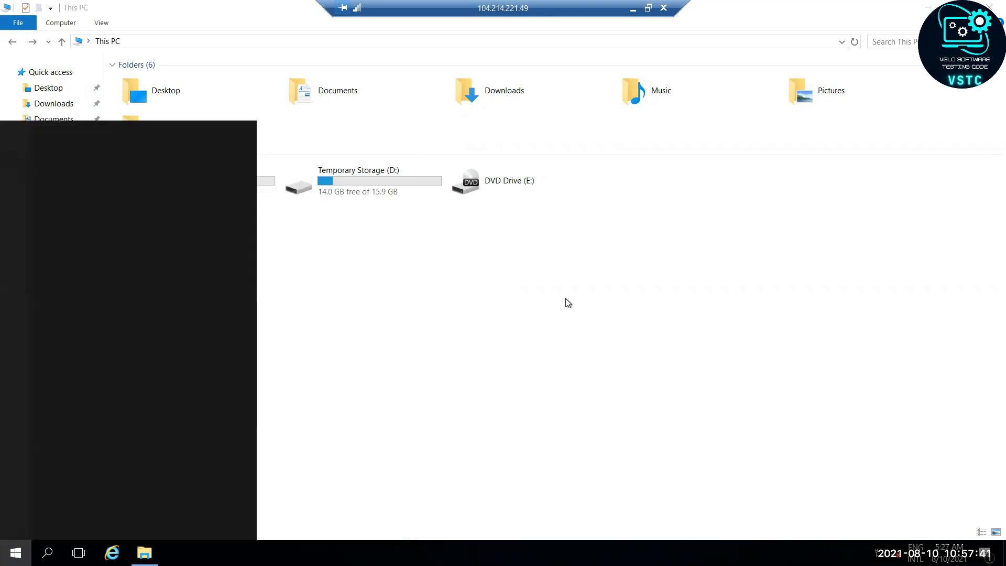
text(o)
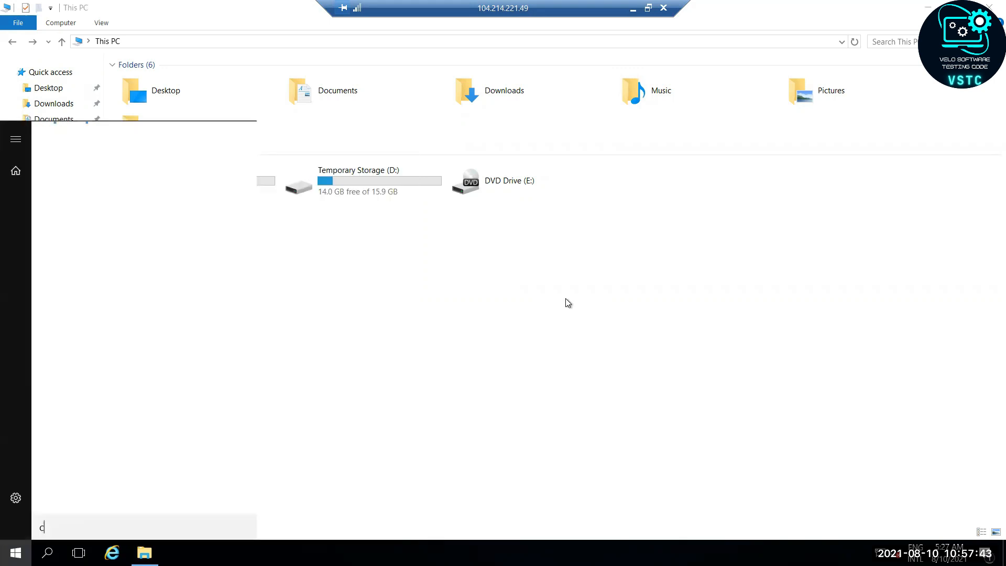
text(mputer)
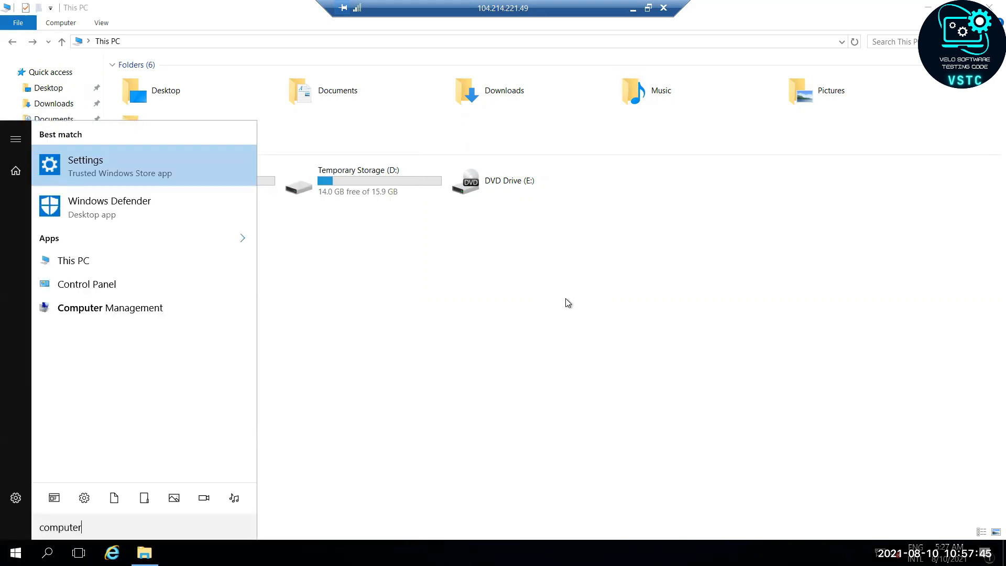
click(138, 312)
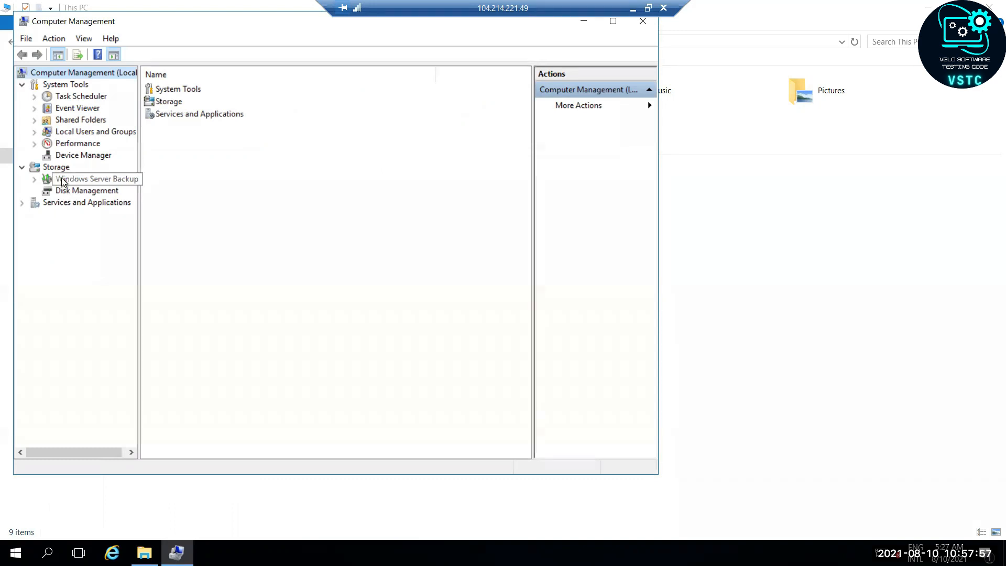
- Open Disk Management, dismiss the Initialize Disk dialog without initializing Disk 2, and maximize the window
click(74, 192)
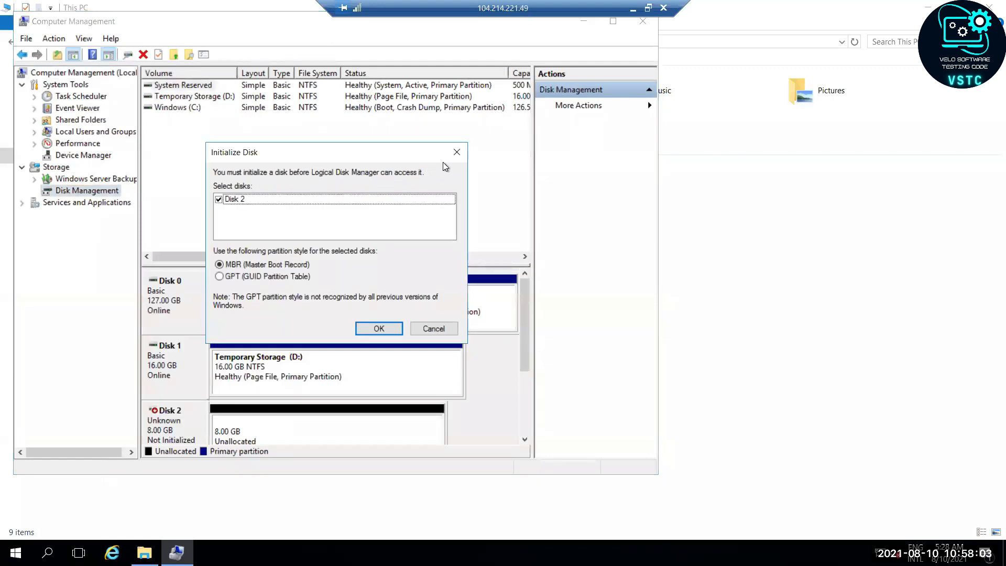
click(457, 153)
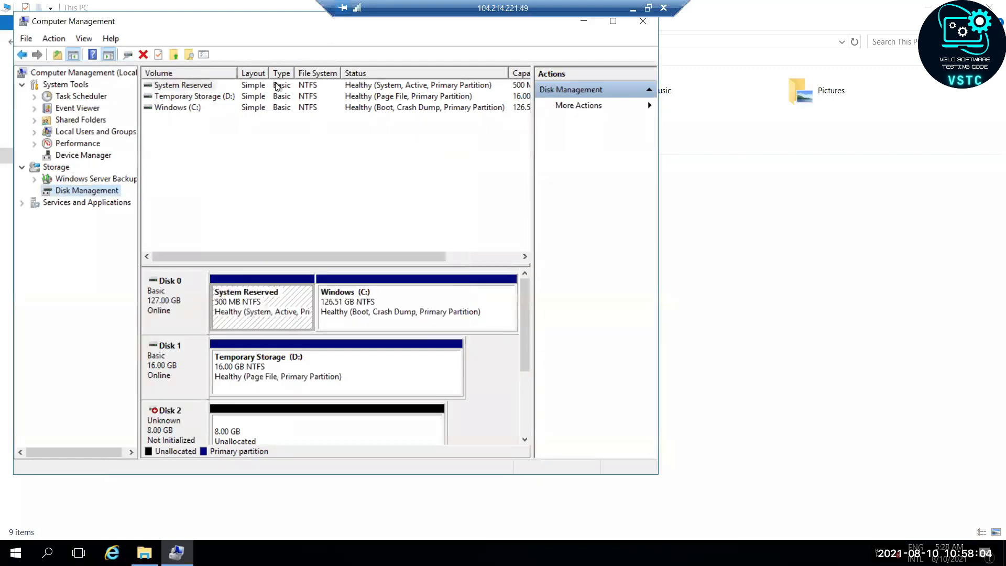
double_click(224, 25)
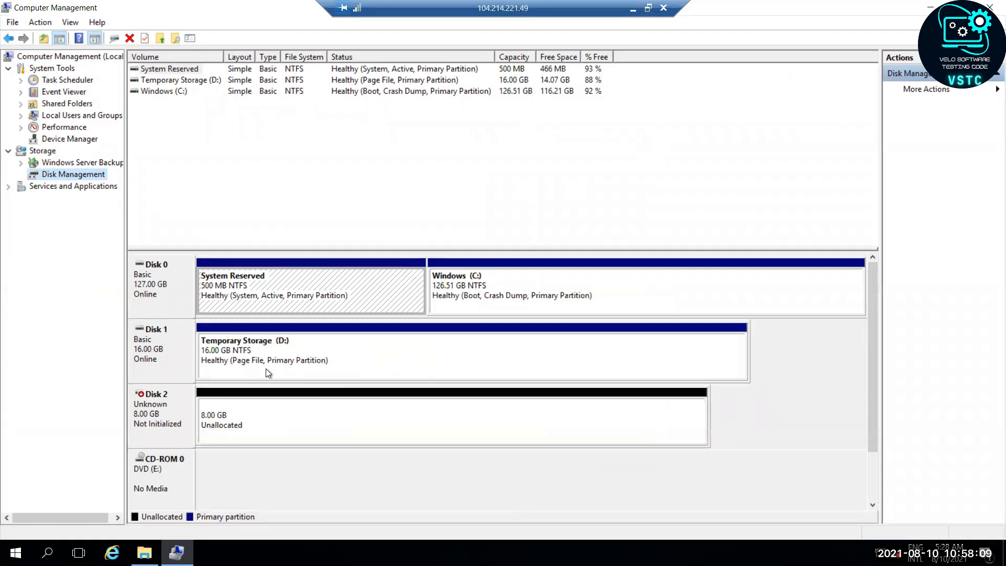
- Examine the partitions, sizes and states of Disk 0, Disk 1 and Disk 2 in Disk Management
click(162, 361)
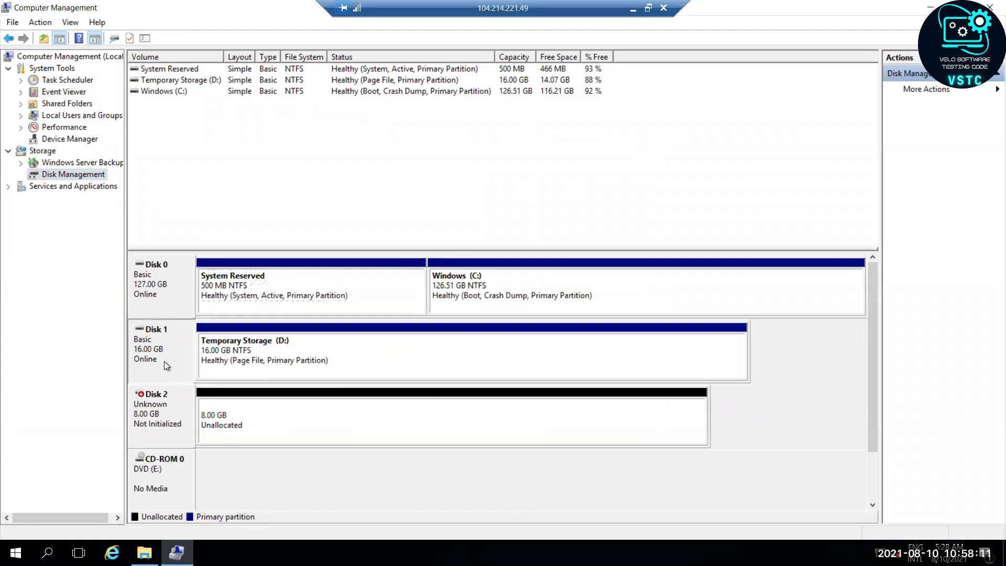
click(252, 356)
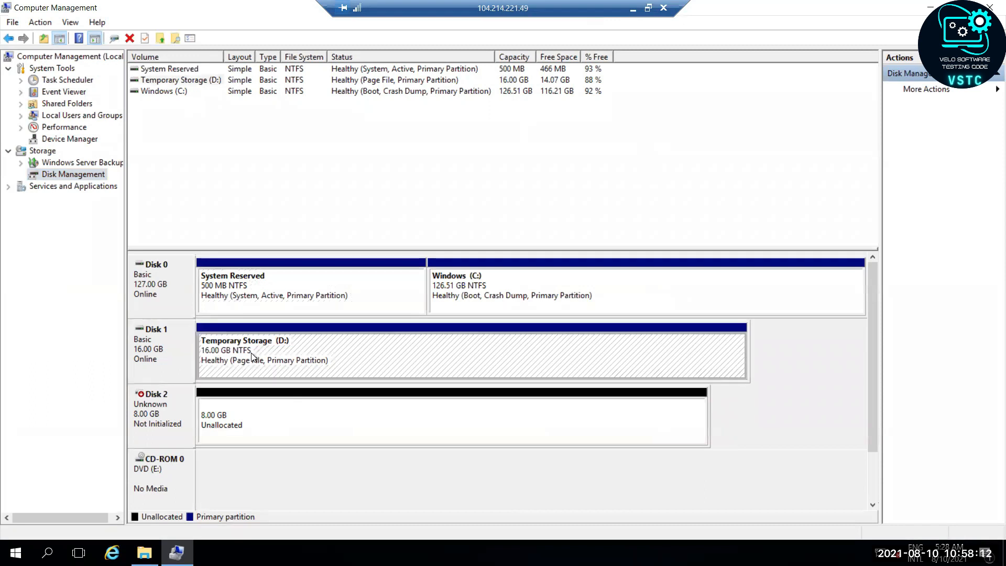
click(144, 369)
click(401, 369)
click(538, 294)
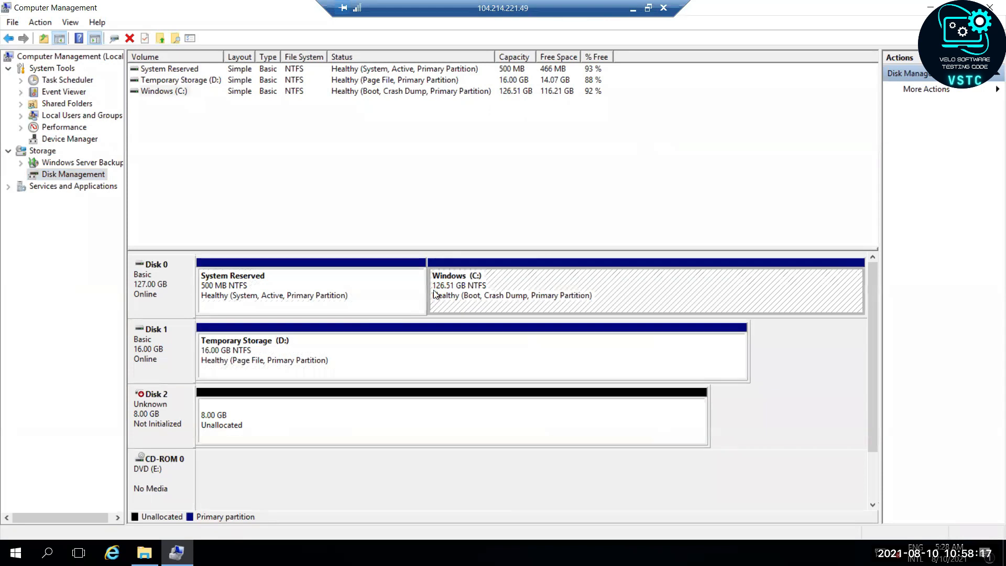
click(143, 295)
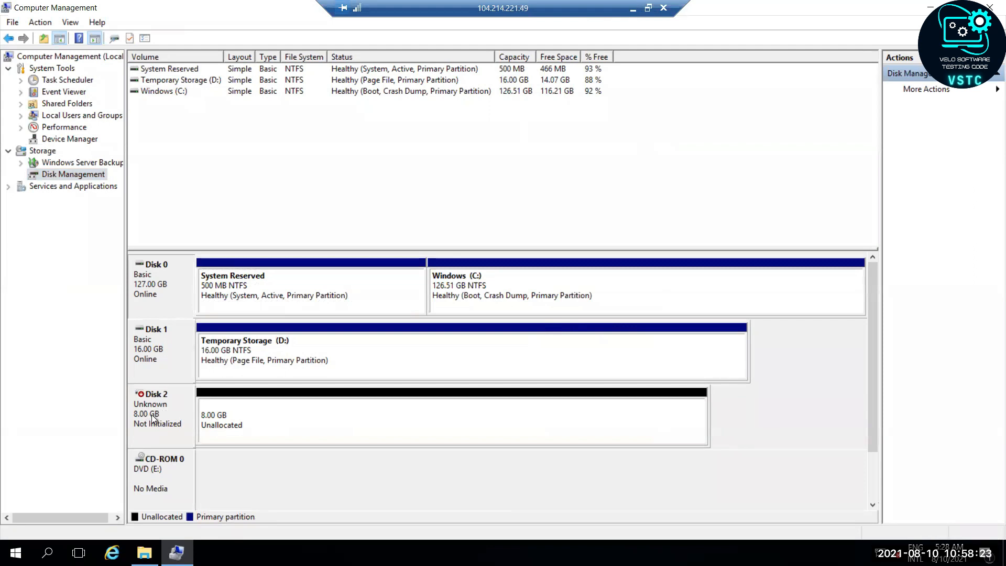
click(283, 427)
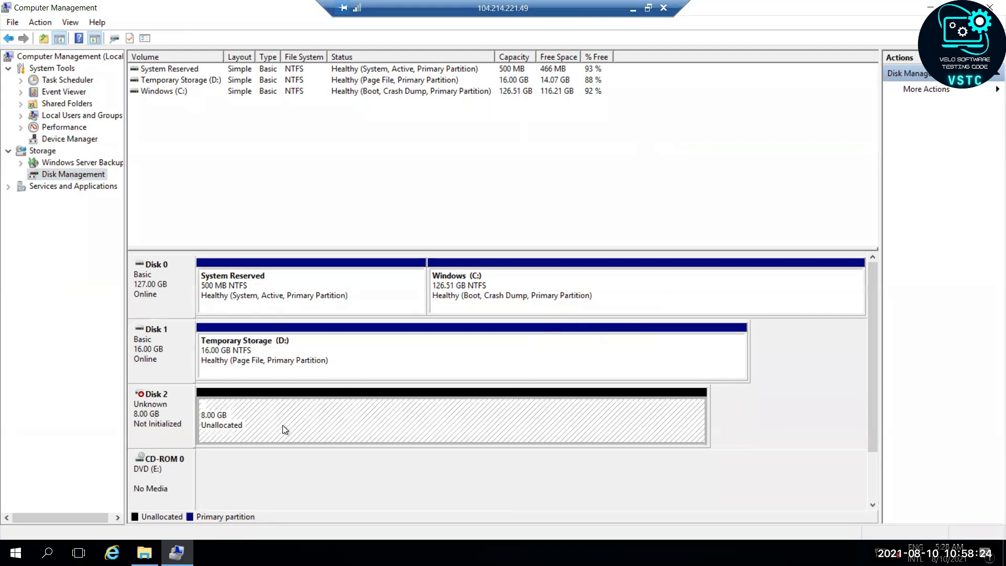
click(772, 438)
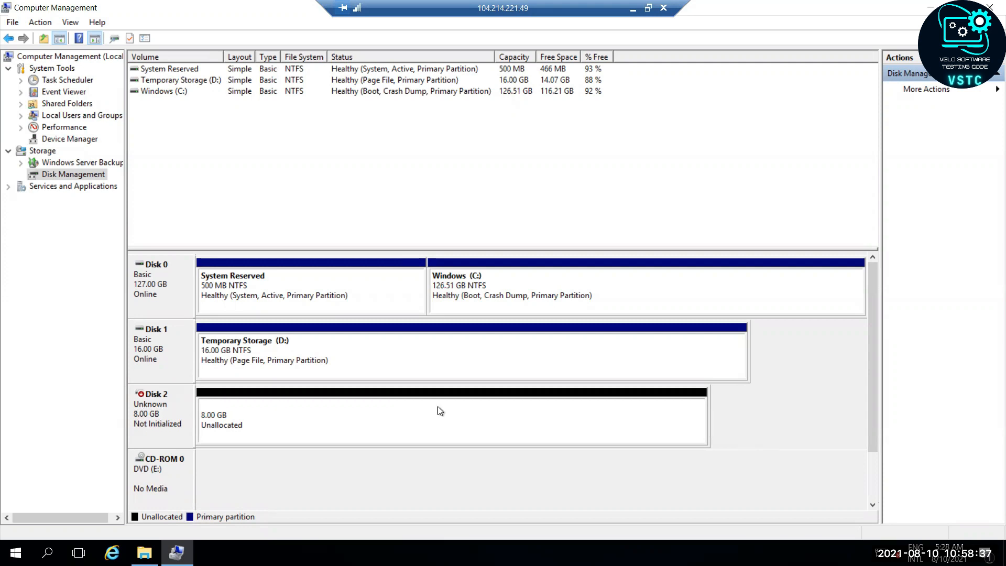
click(643, 287)
click(611, 357)
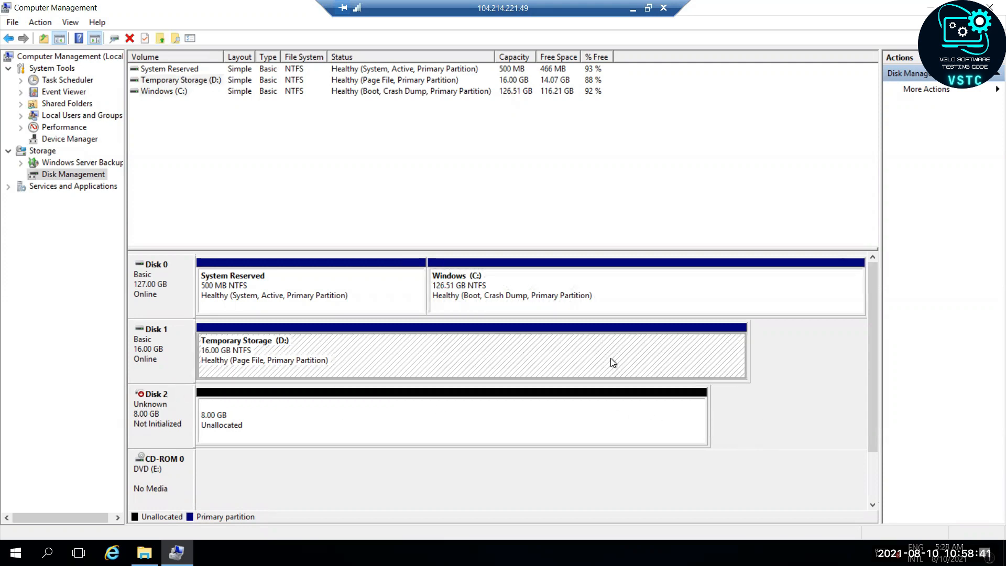
click(336, 420)
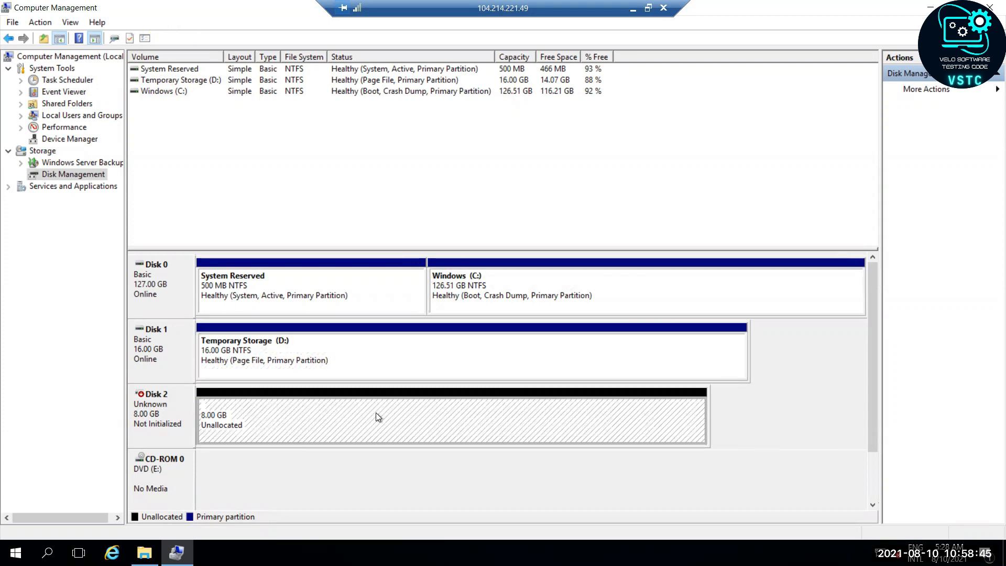
- Initialize Disk 2 with the MBR (Master Boot Record) partition style
right_click(152, 406)
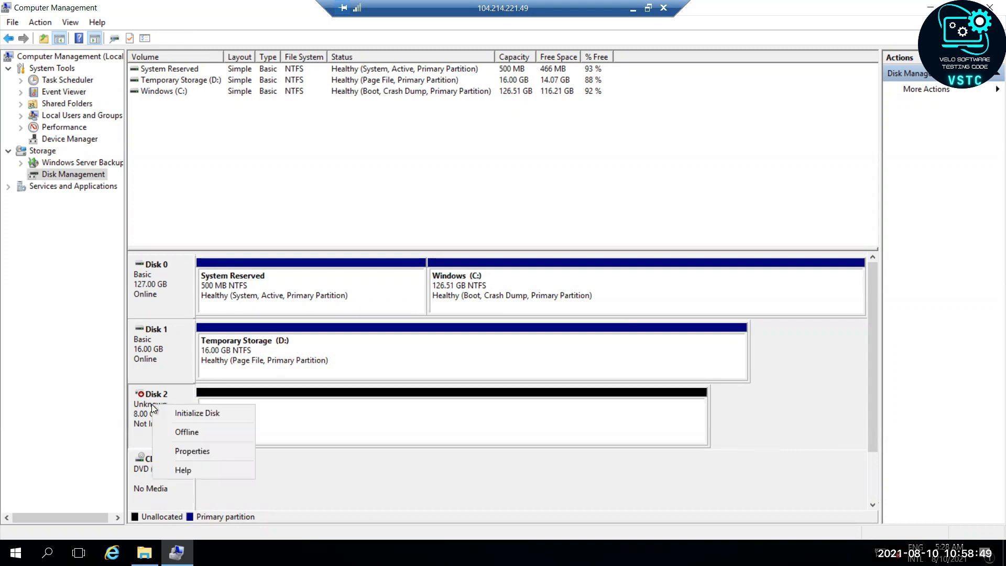
click(182, 414)
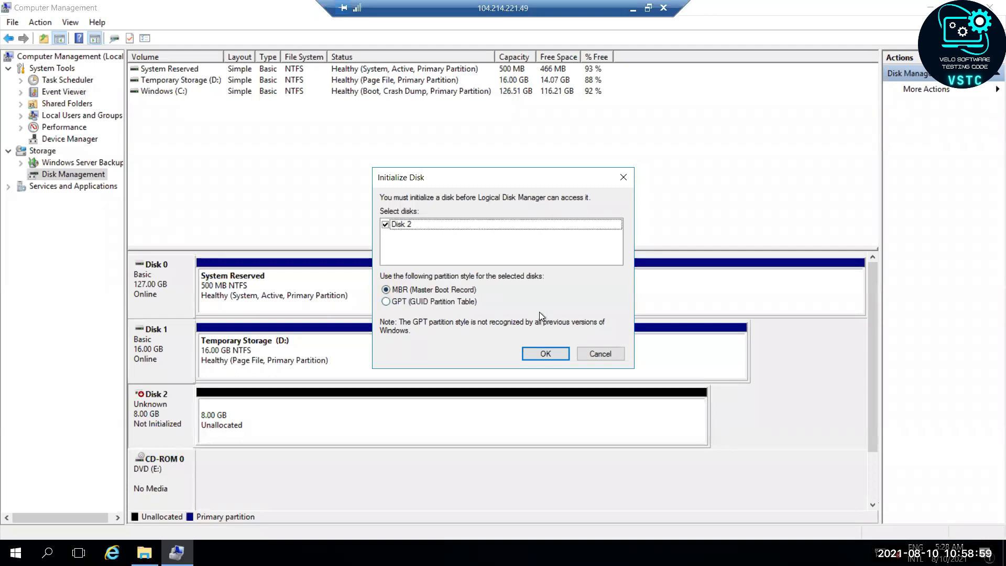
click(558, 353)
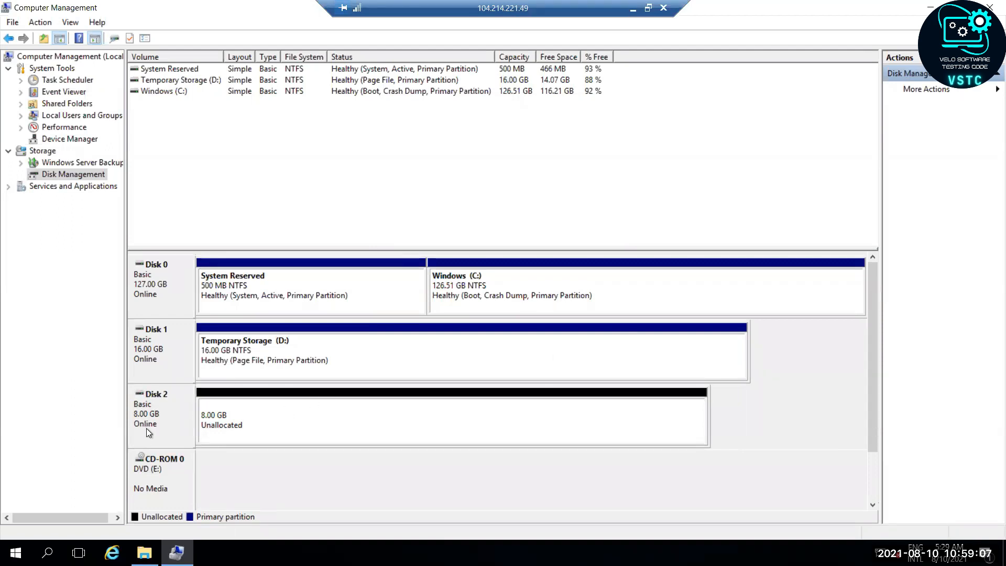
- Start a new simple volume in the unallocated space of Disk 2 with a volume size of 8189 MB
click(368, 417)
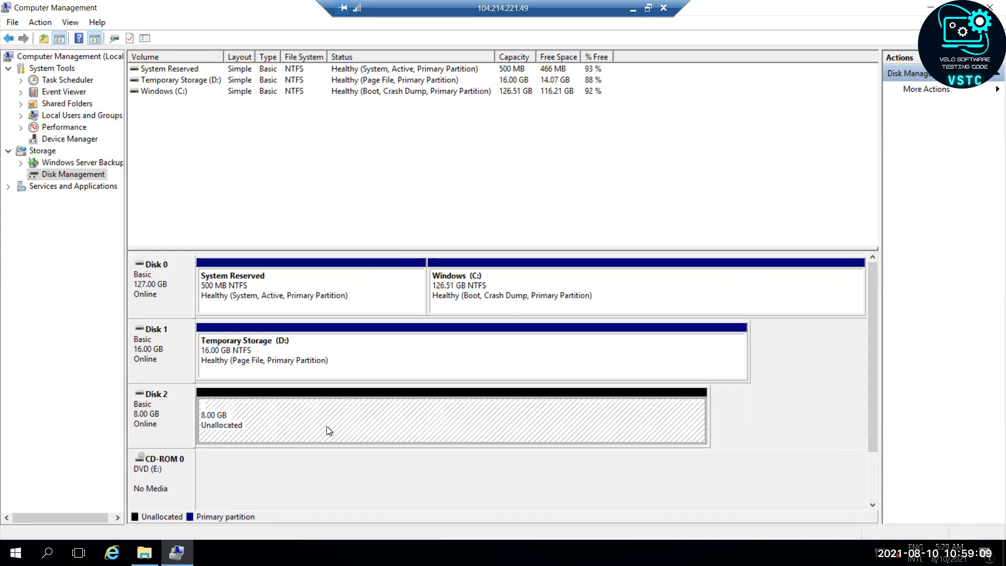
right_click(376, 426)
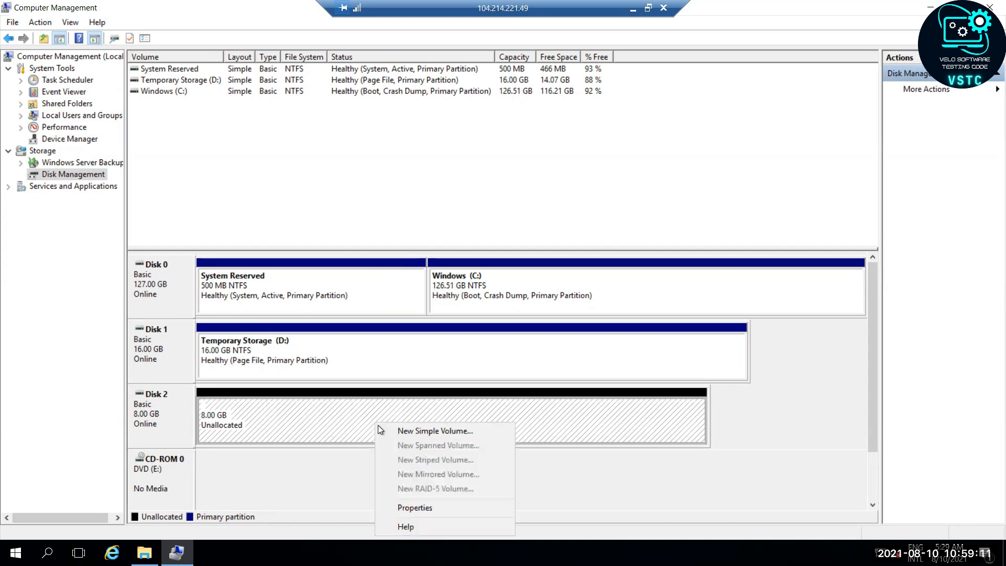
click(439, 433)
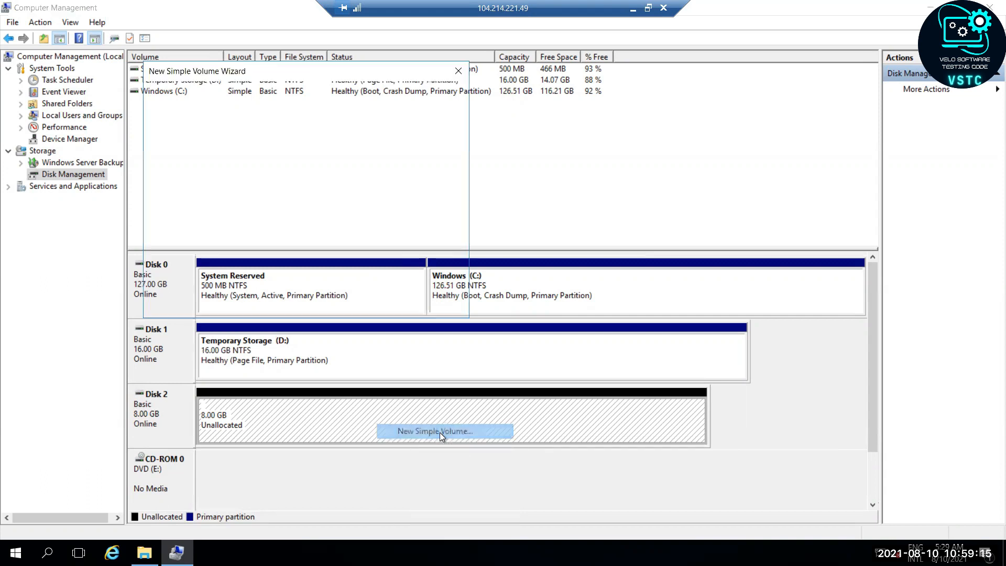
click(383, 303)
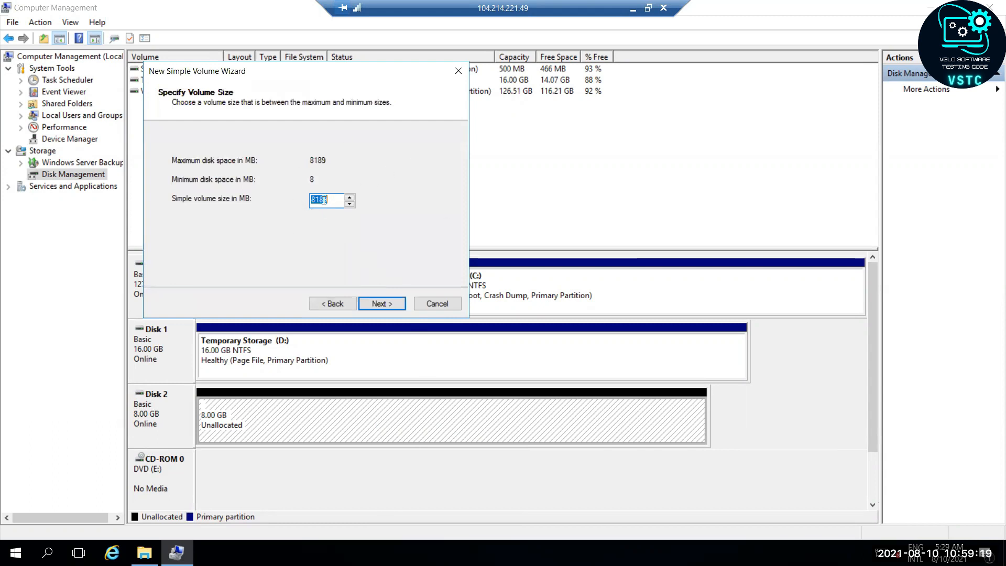
drag(332, 200, 294, 195)
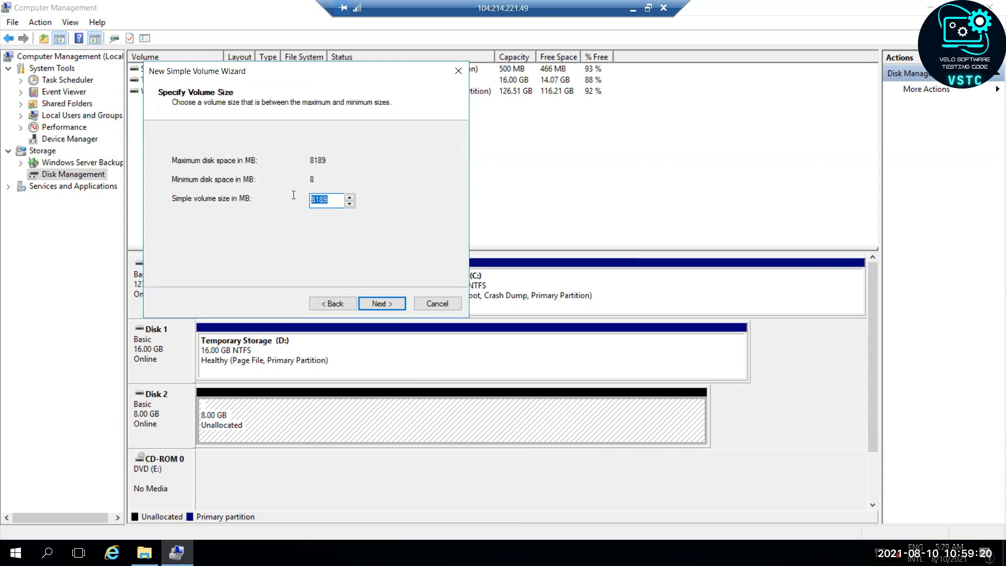
click(350, 204)
click(350, 204)
click(349, 204)
click(349, 205)
click(350, 204)
click(349, 204)
click(349, 204)
click(350, 205)
click(349, 205)
click(350, 204)
drag(348, 203, 350, 200)
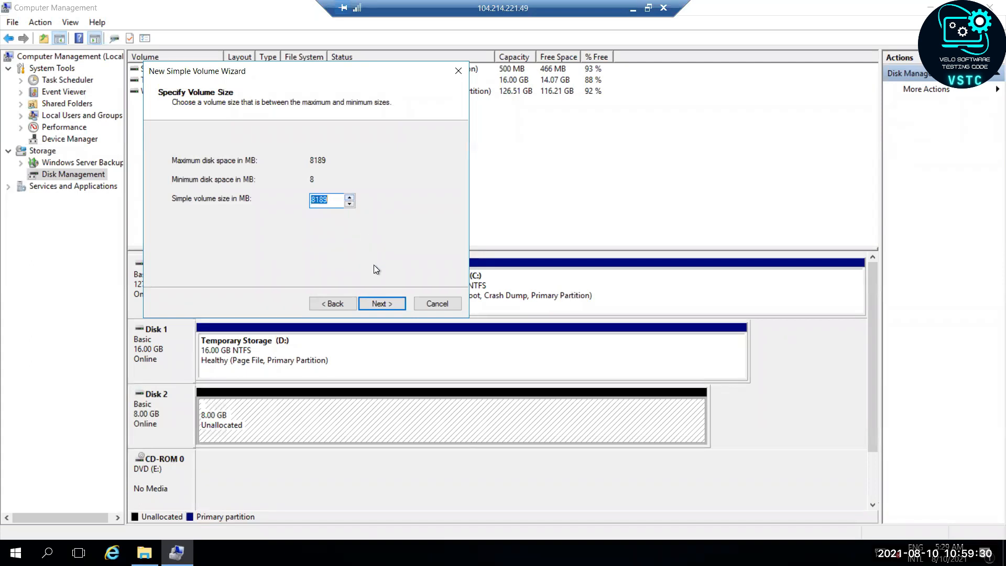
click(389, 303)
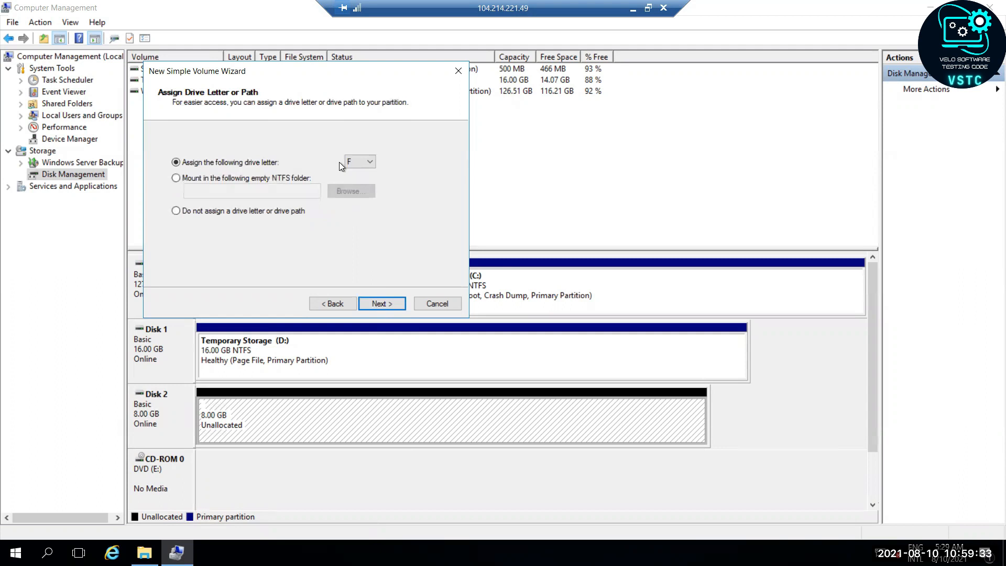
- Assign drive letter F to the new simple volume
click(372, 162)
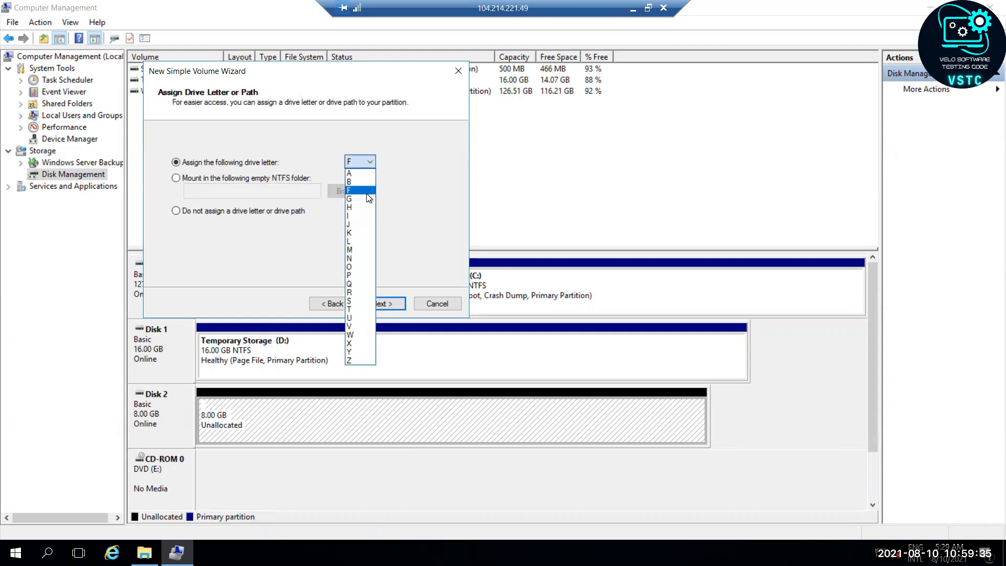
click(430, 193)
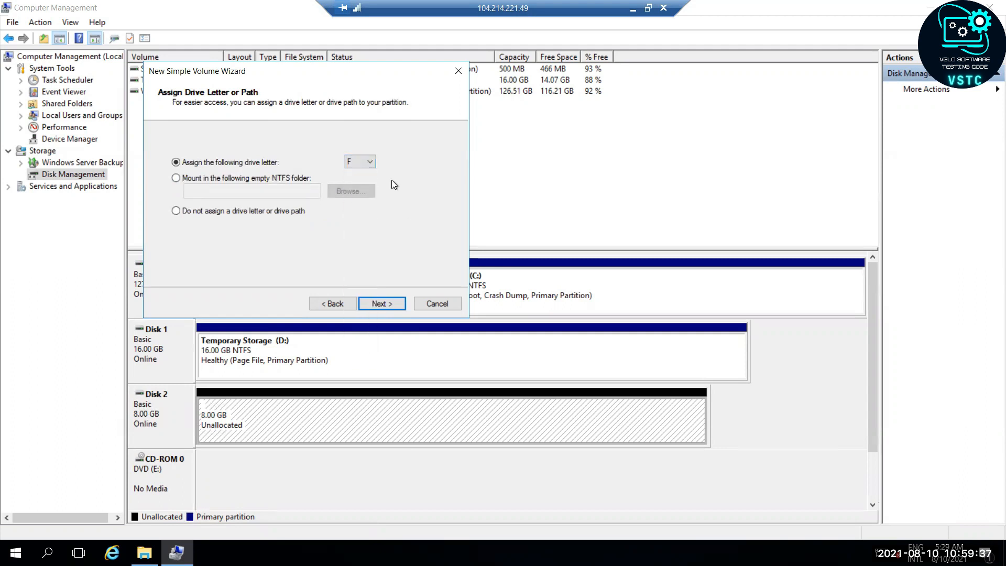
click(378, 303)
- Label the volume DataDisk00, keep NTFS with quick format, and finish creating it
drag(344, 229, 184, 200)
text(DataD)
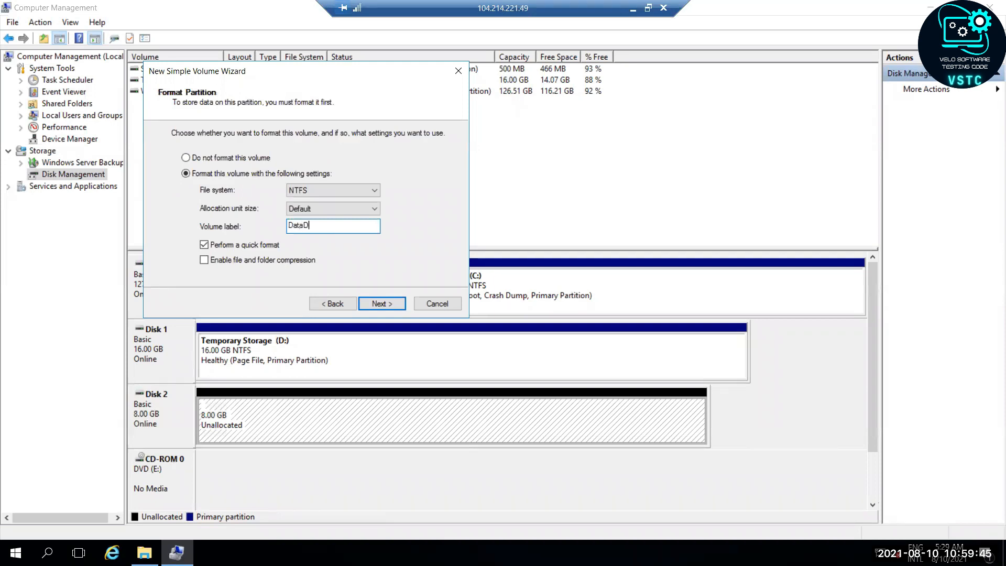
text(isk00)
click(378, 304)
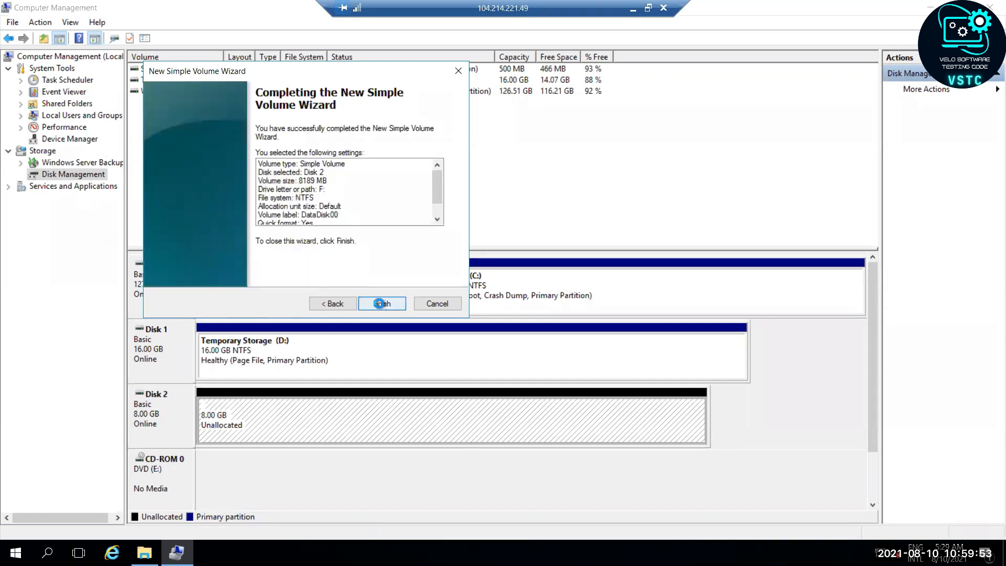
click(379, 304)
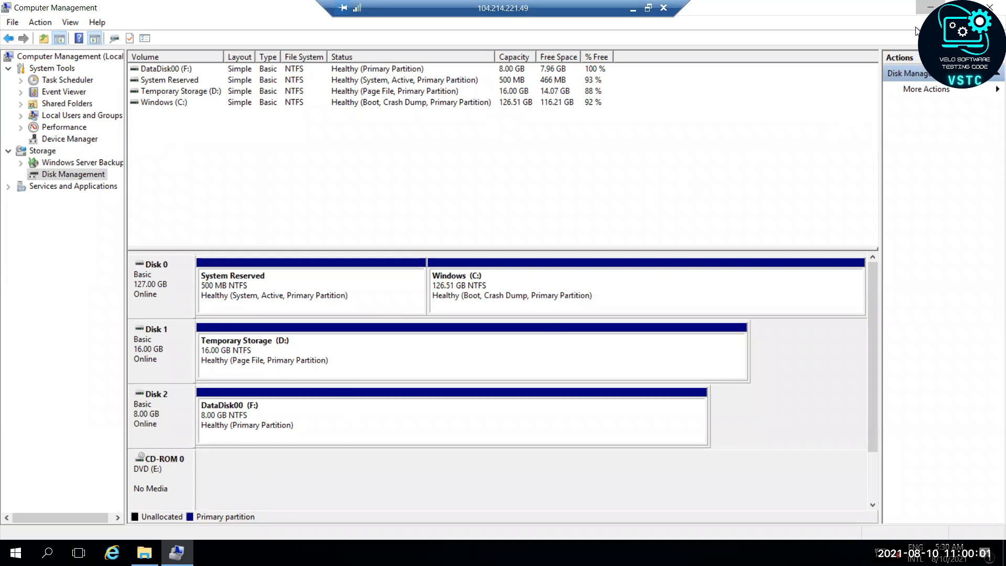
- Create a new folder with the default name on the DataDisk00 (F:) drive and delete it again
click(930, 6)
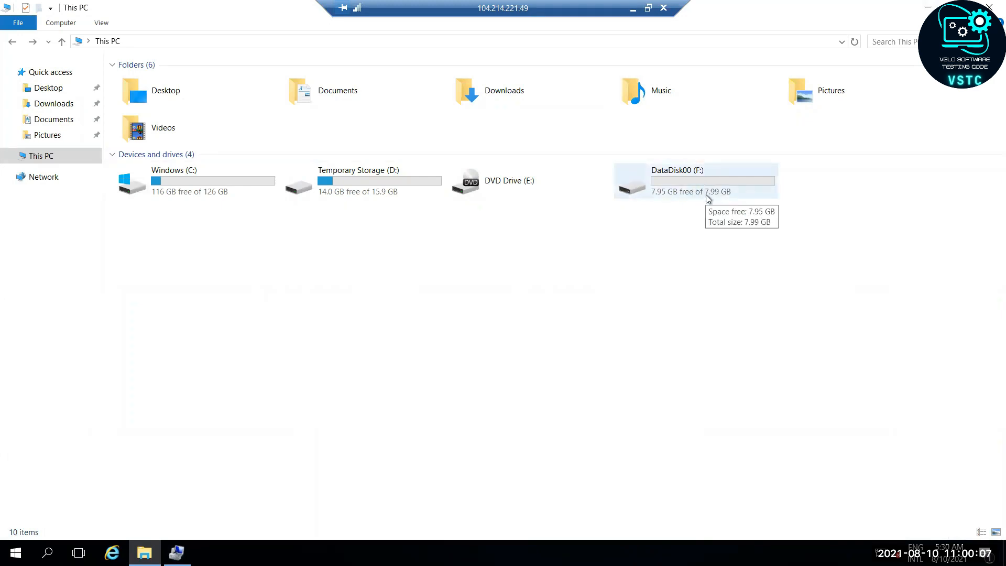
double_click(702, 178)
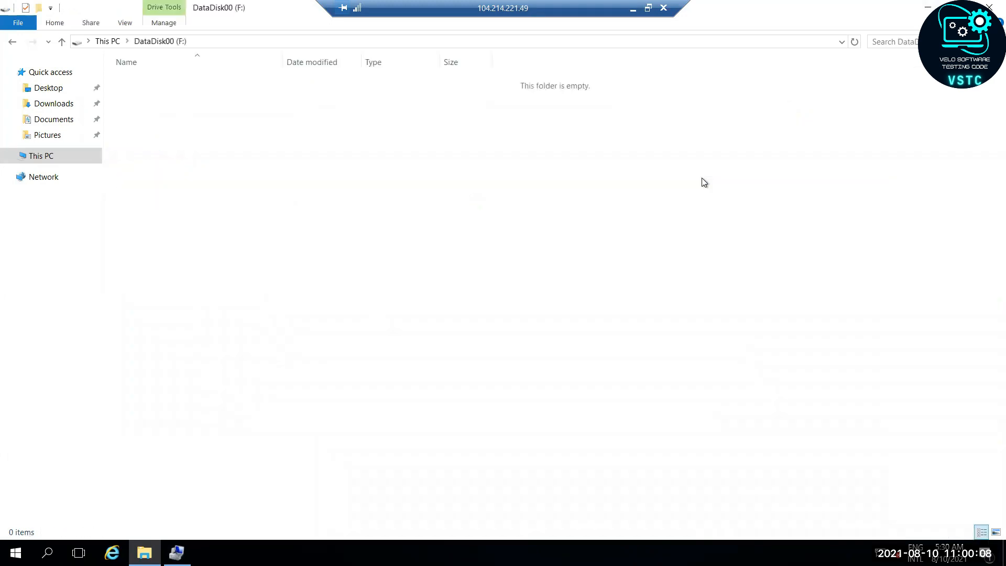
right_click(335, 205)
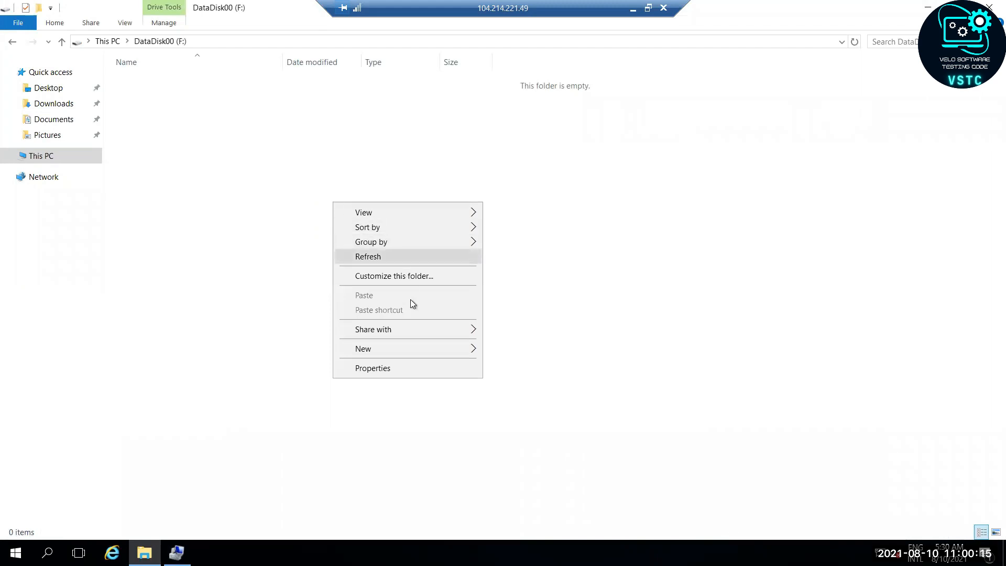
mouse_move(433, 348)
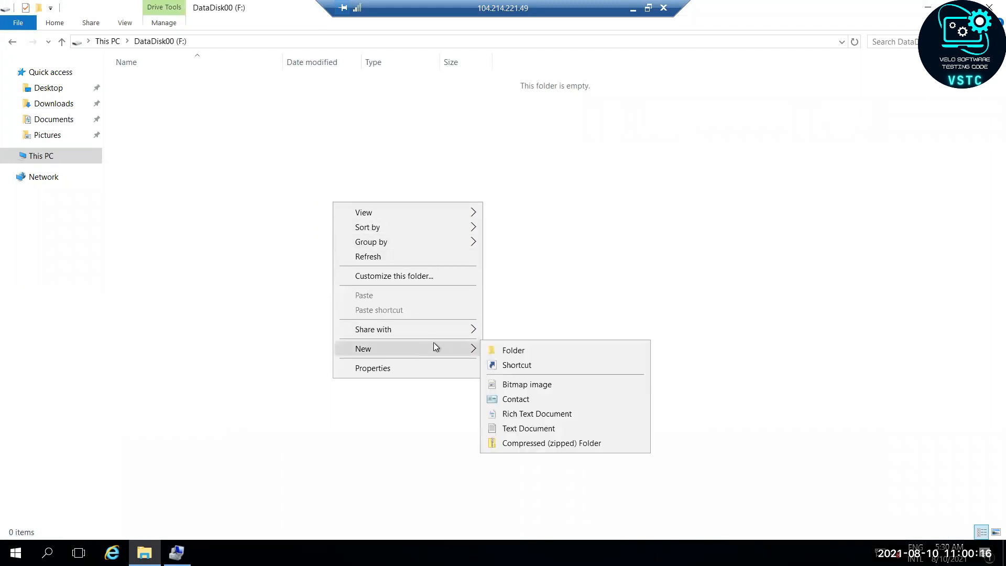
click(514, 350)
click(321, 246)
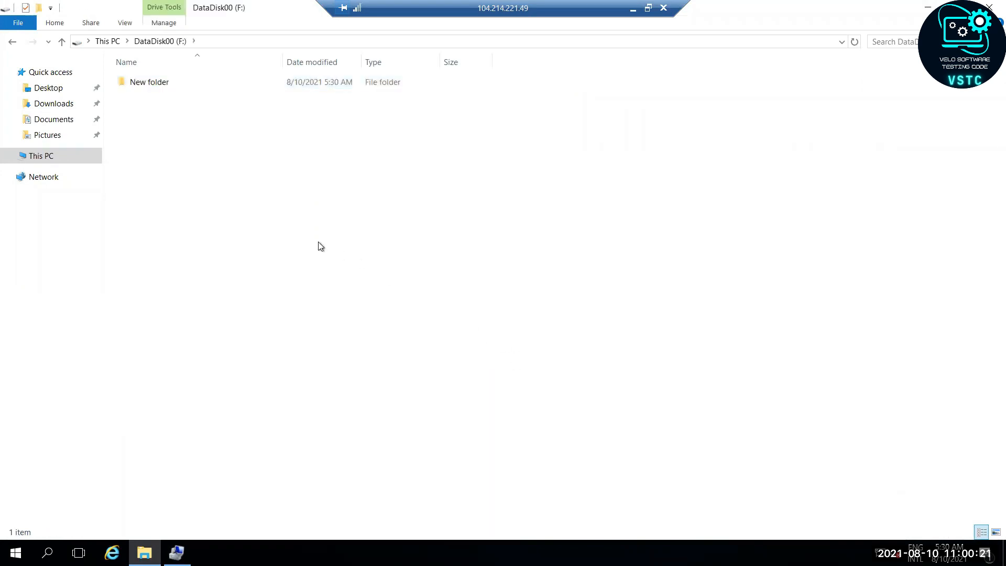
click(136, 84)
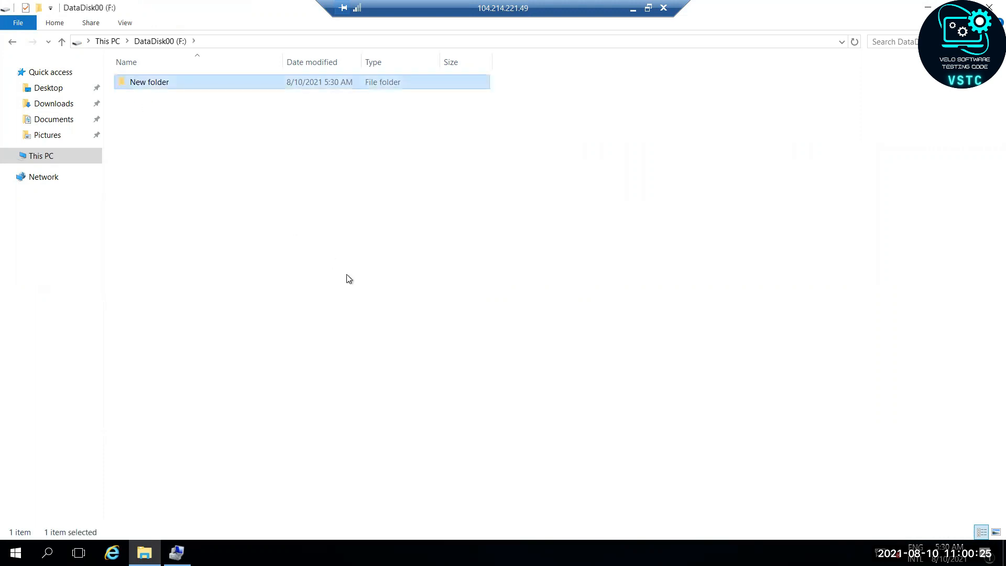
key(Delete)
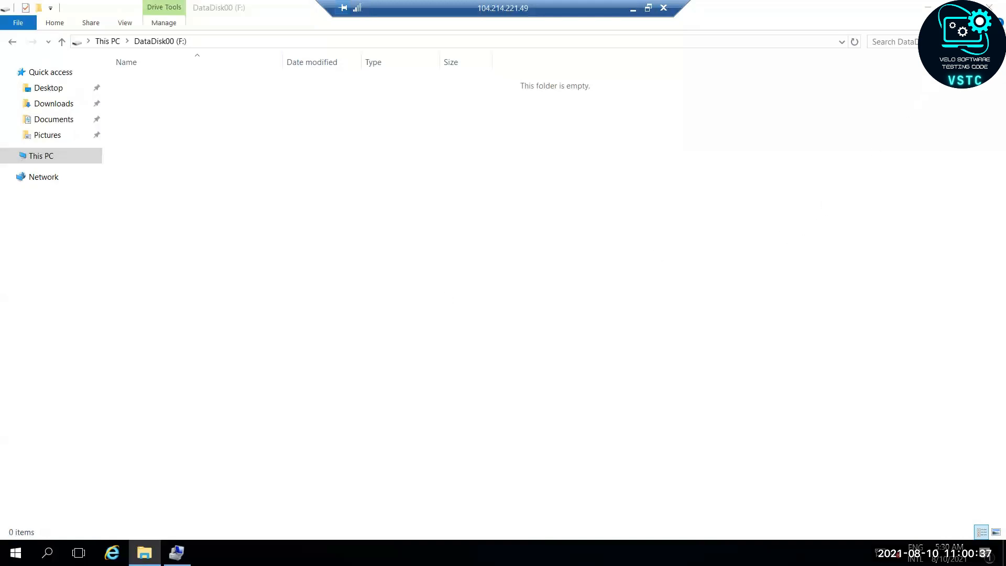
- Close File Explorer and Computer Management on the server, and take the Remote Desktop session out of full screen
click(989, 8)
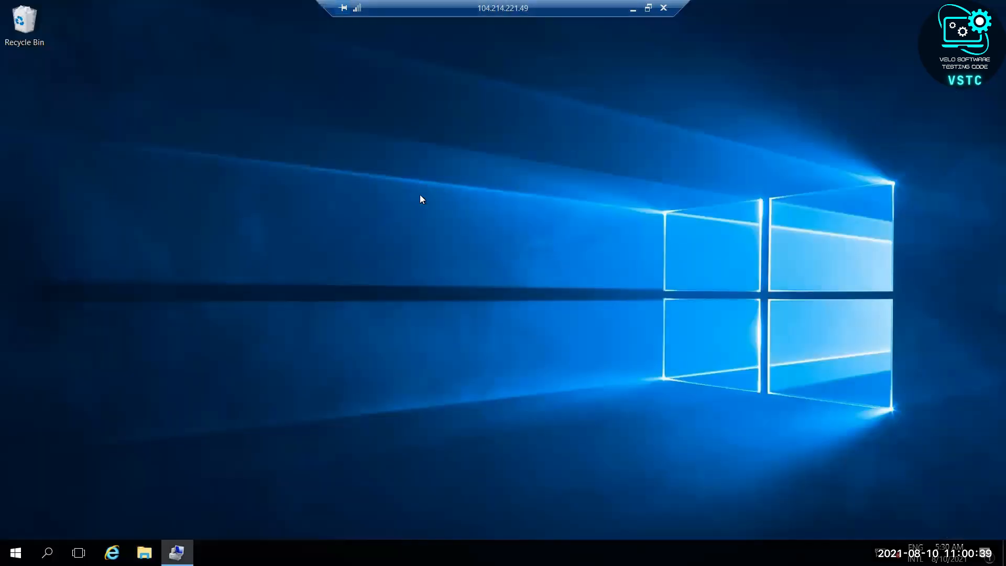
click(177, 552)
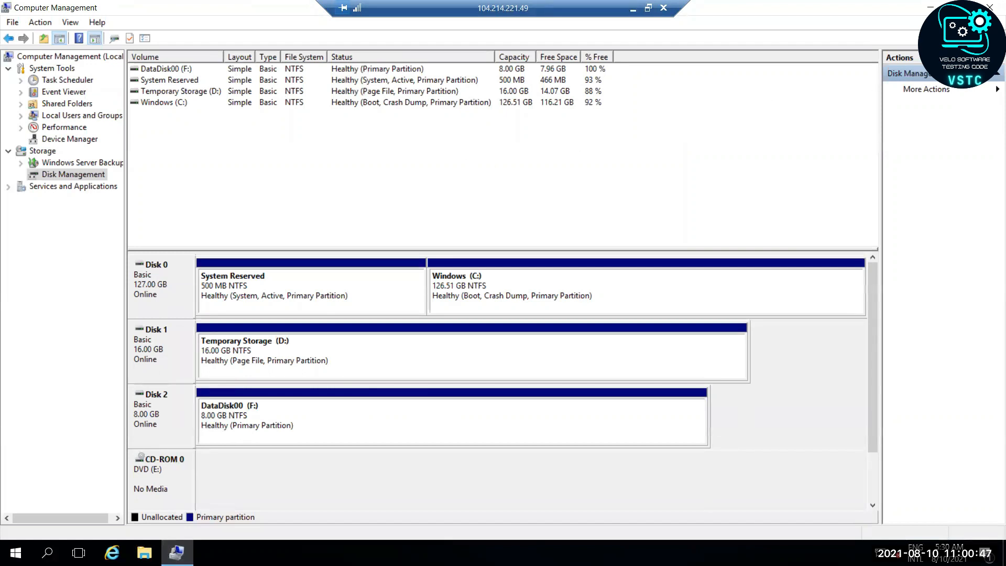
click(989, 8)
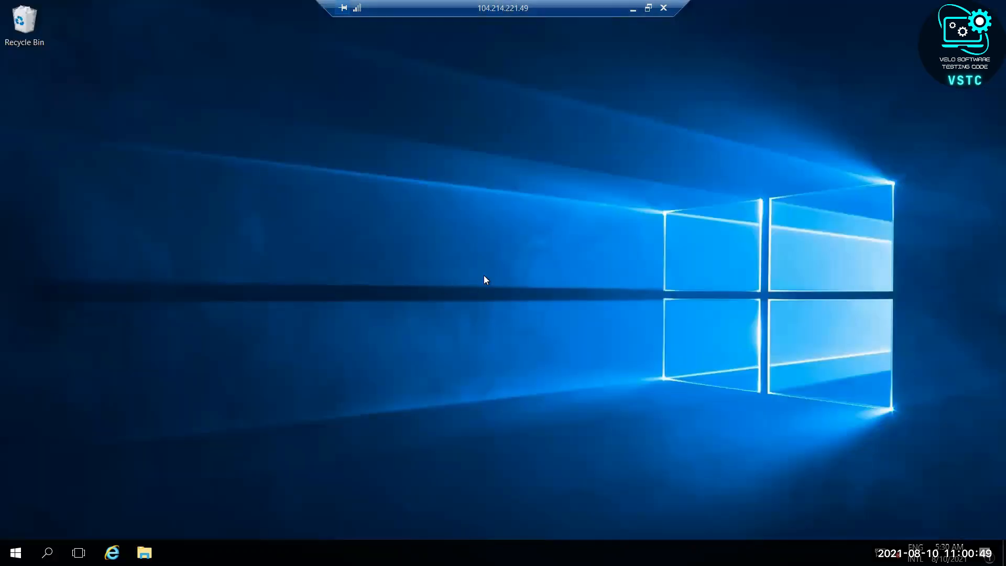
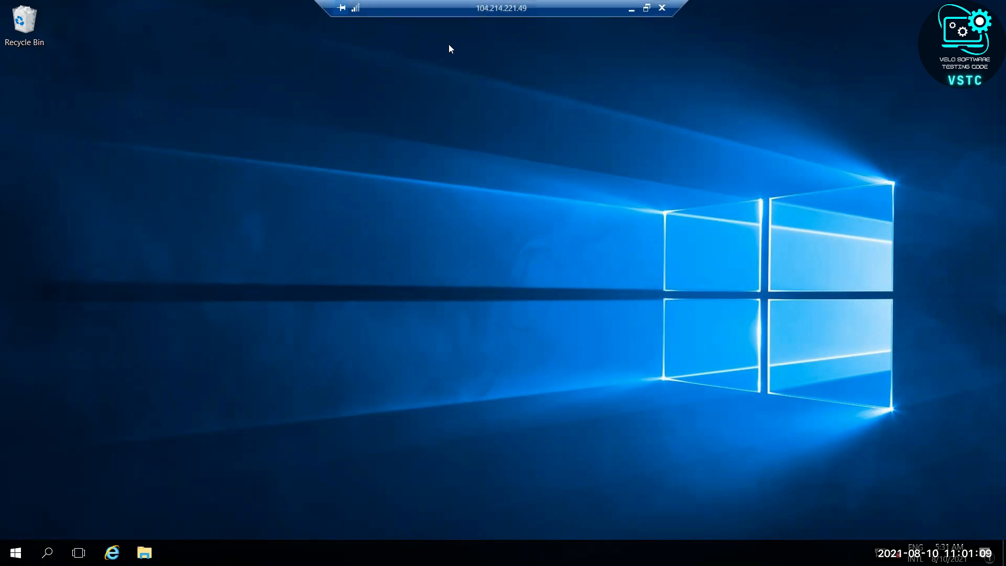
click(648, 8)
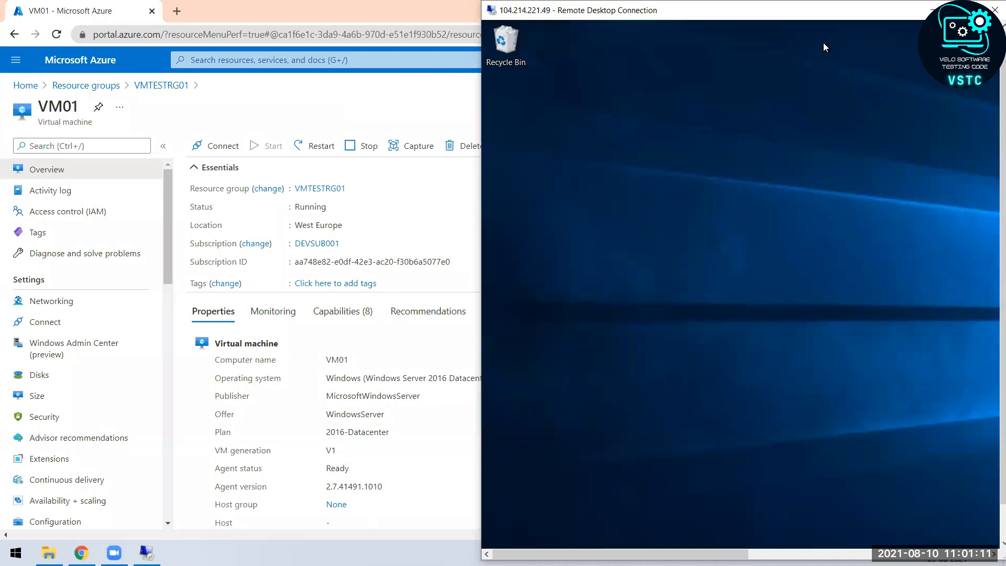
- Close the Remote Desktop session to the virtual machine and confirm the disconnection
drag(817, 10, 519, 38)
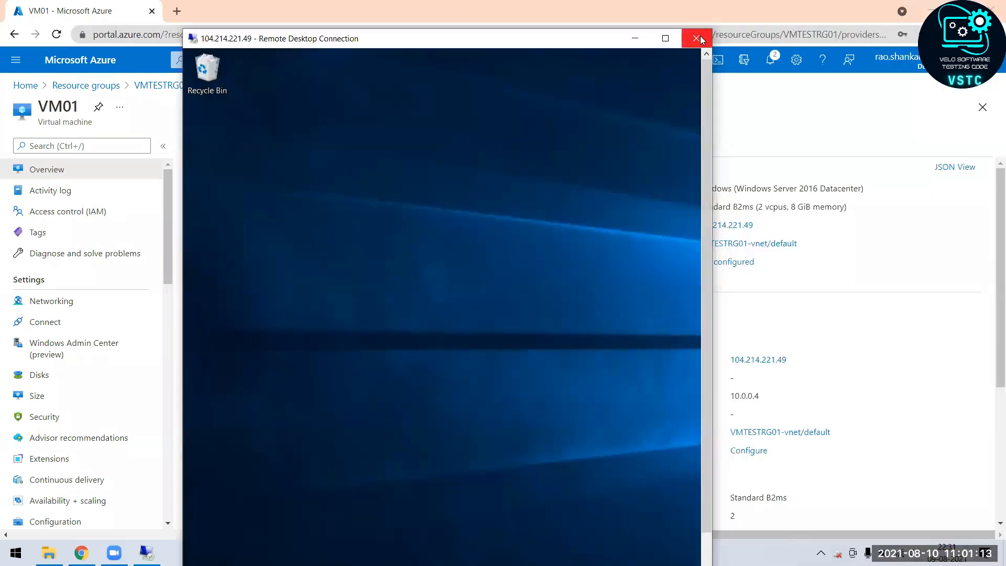
click(696, 38)
click(491, 336)
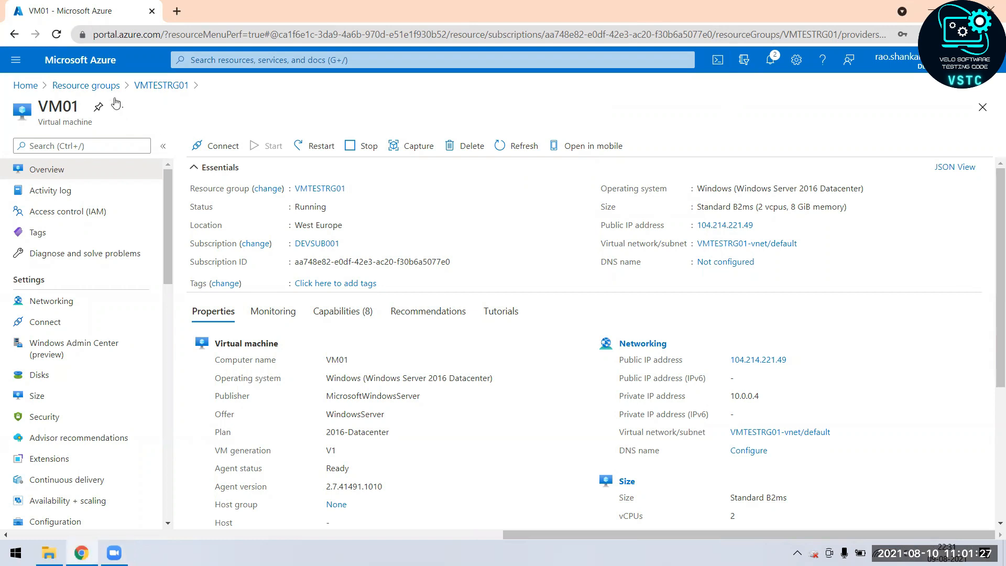
- Delete the VMTESTRG01 resource group with all its resources, entering its name as confirmation, and dismiss the notification
click(97, 84)
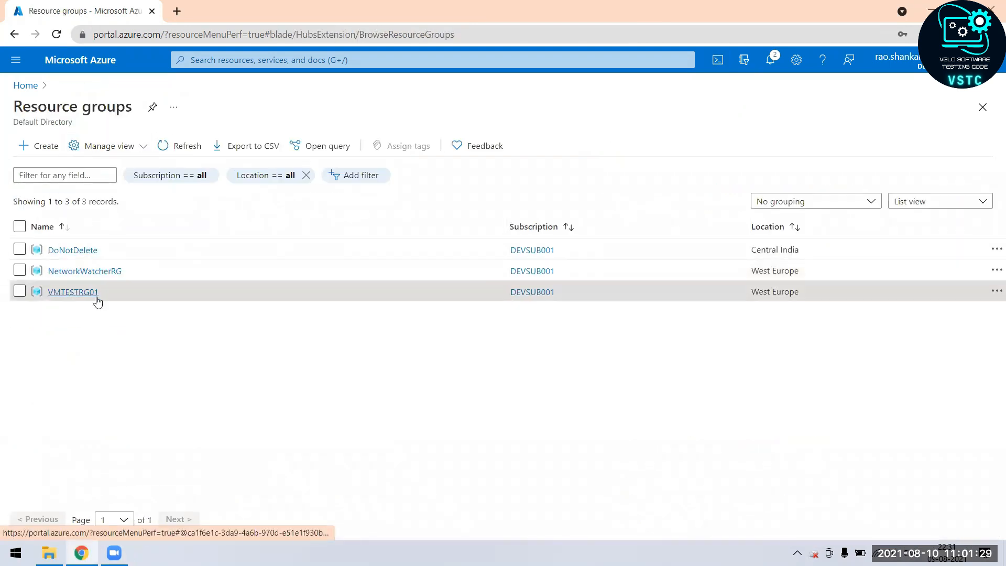
click(68, 292)
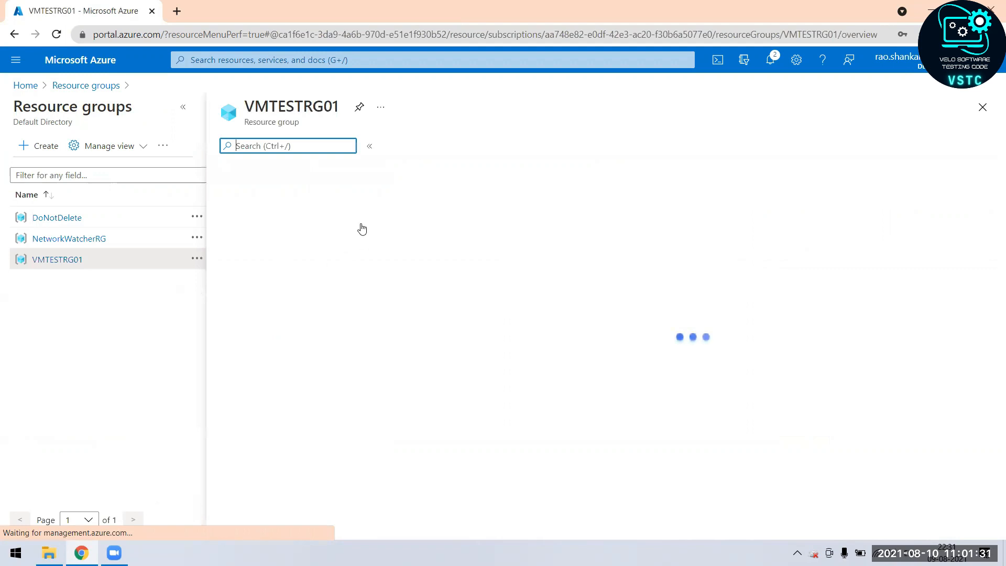
double_click(302, 106)
key(ctrl+c)
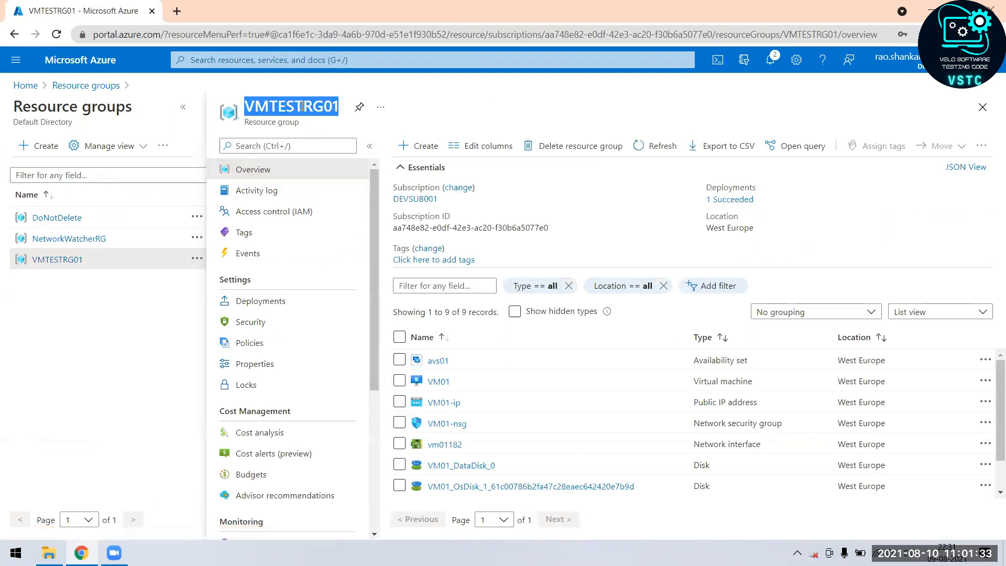
click(545, 149)
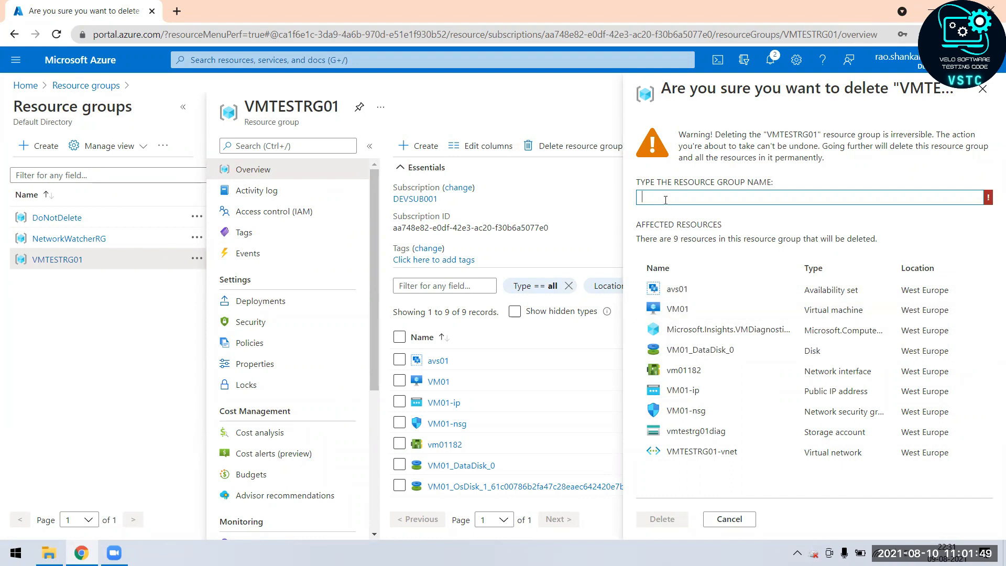
key(ctrl+v)
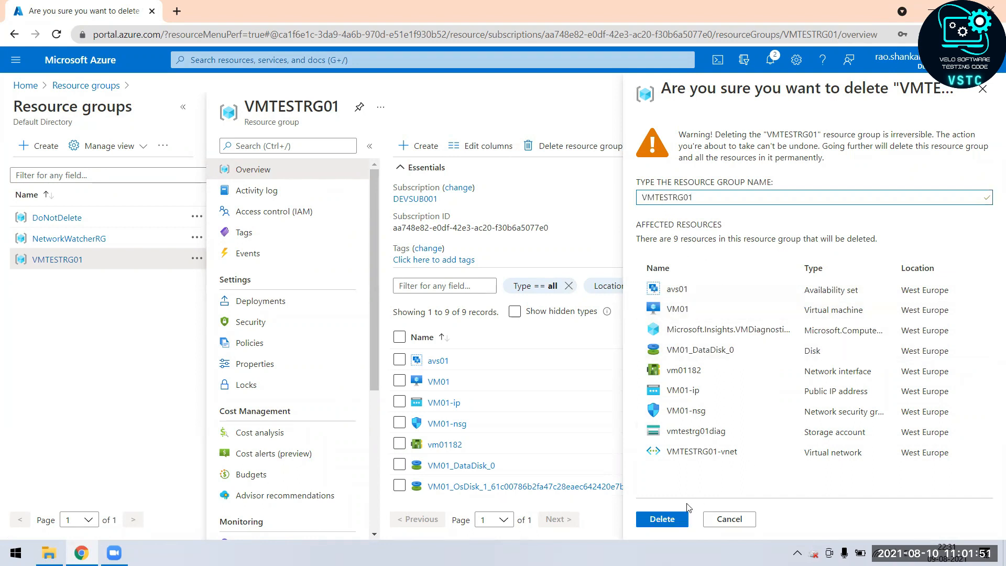
click(665, 520)
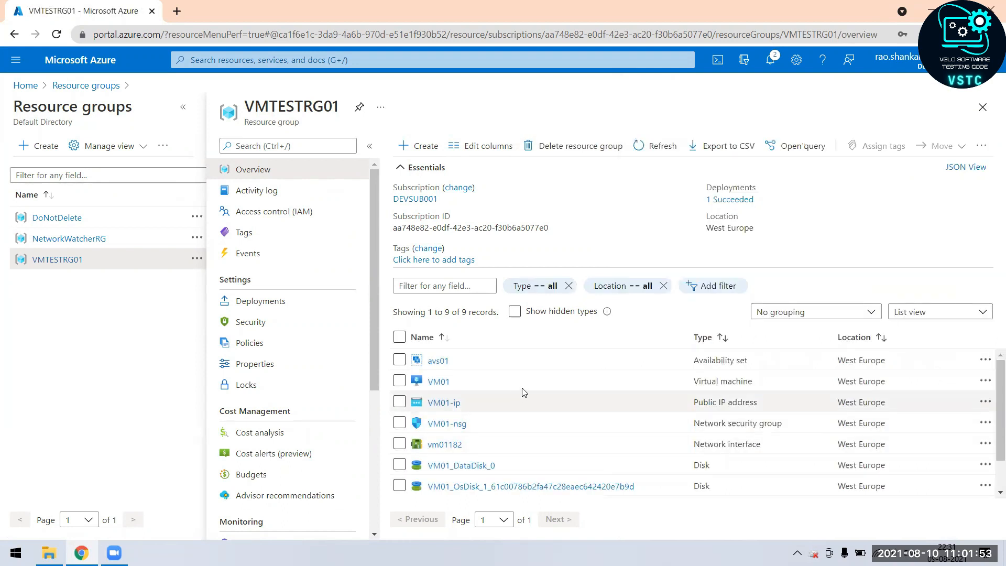
scroll(508, 378, down, 1)
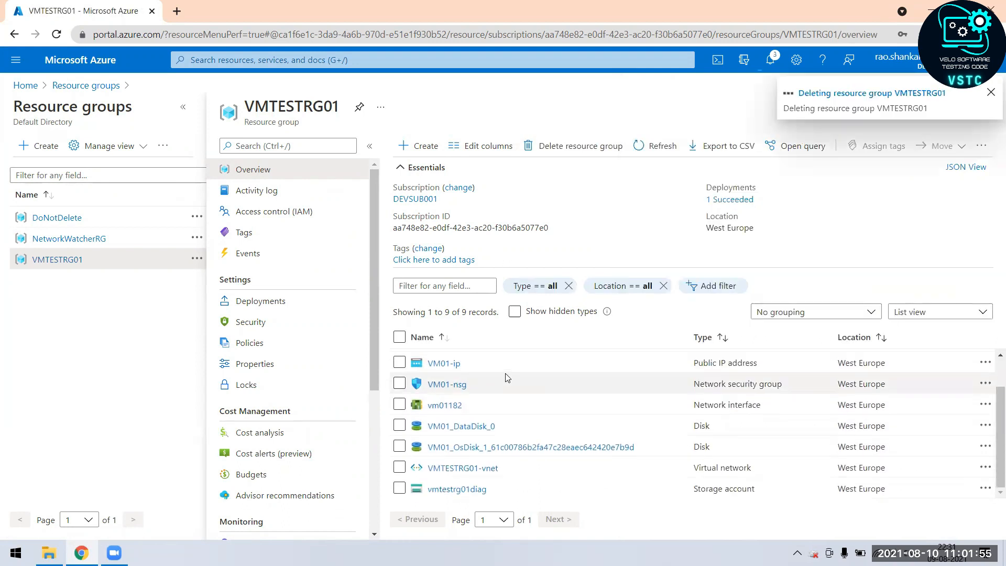
click(991, 93)
- Delete the NetworkWatcherRG resource group, entering its name as confirmation
click(93, 239)
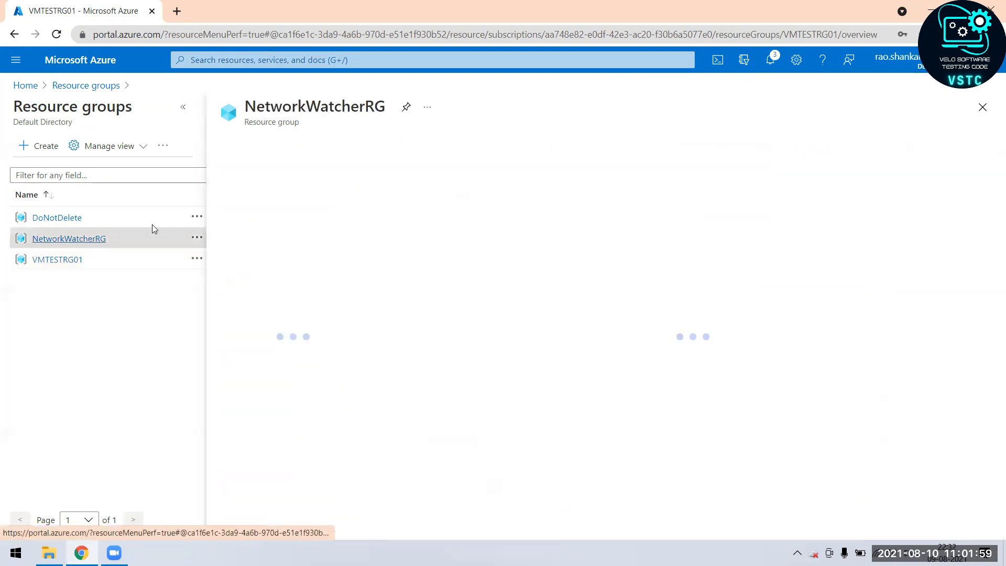
double_click(294, 109)
key(ctrl+c)
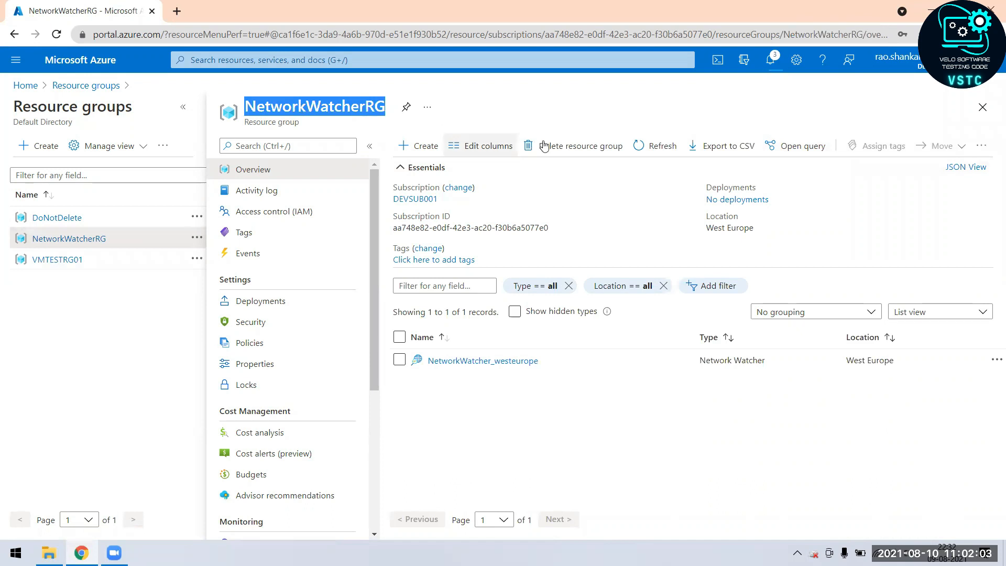
click(576, 145)
click(681, 203)
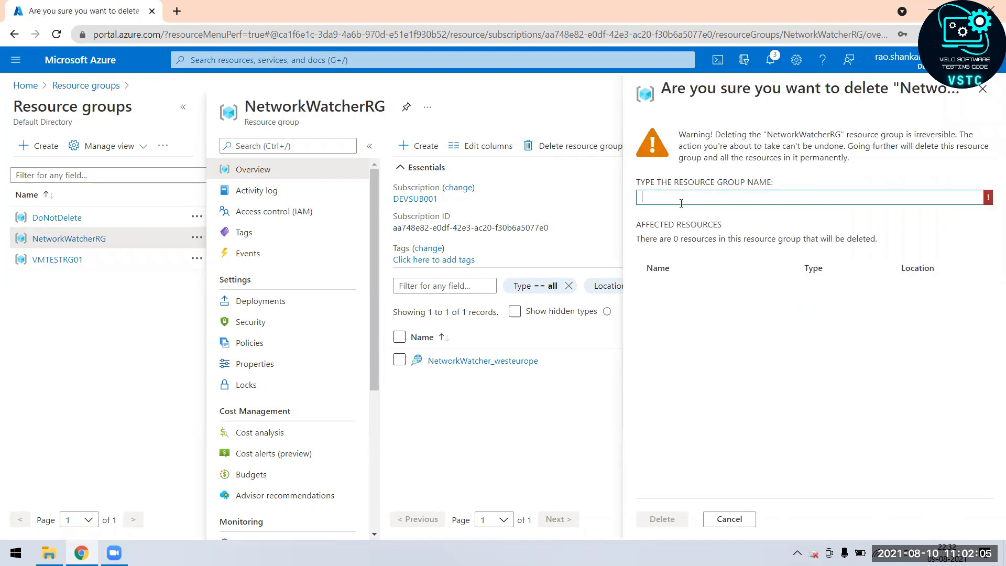
key(ctrl+v)
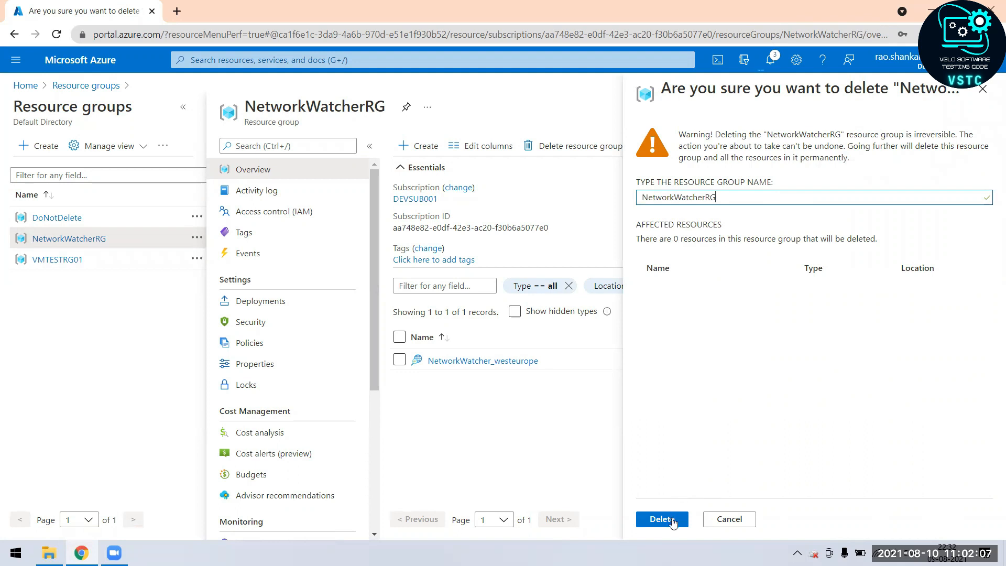
click(672, 520)
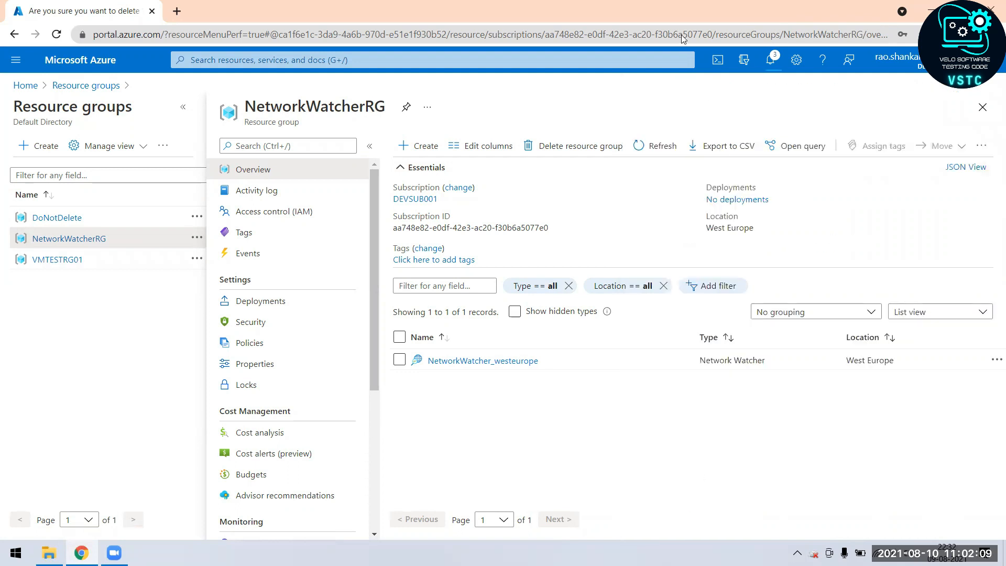